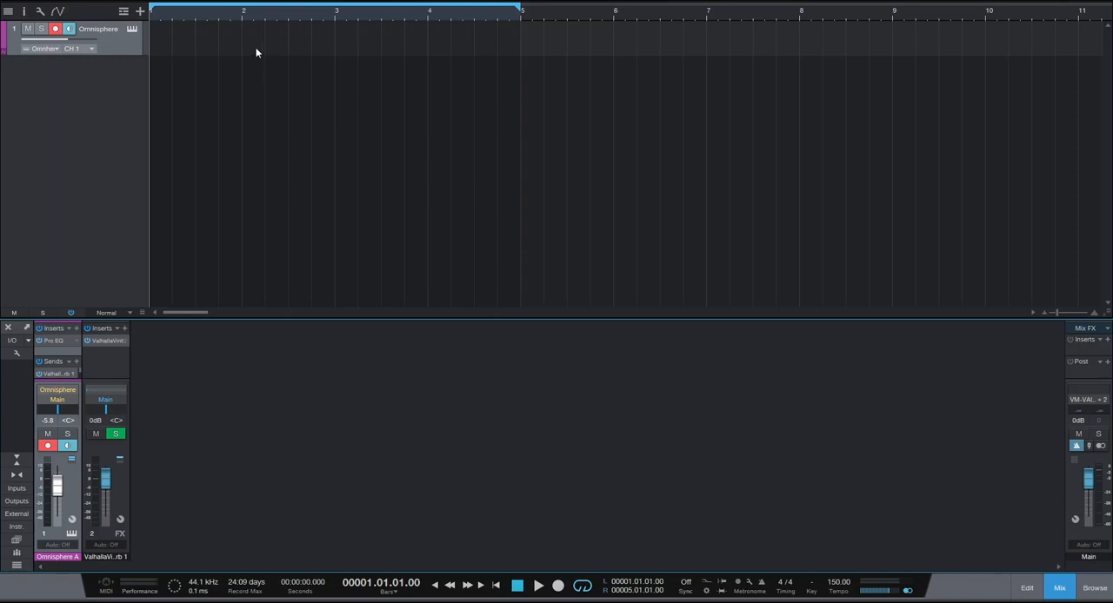
Create an empty four-bar instrument part on the Omnisphere track and enlarge its note editor.
double_click(256, 52)
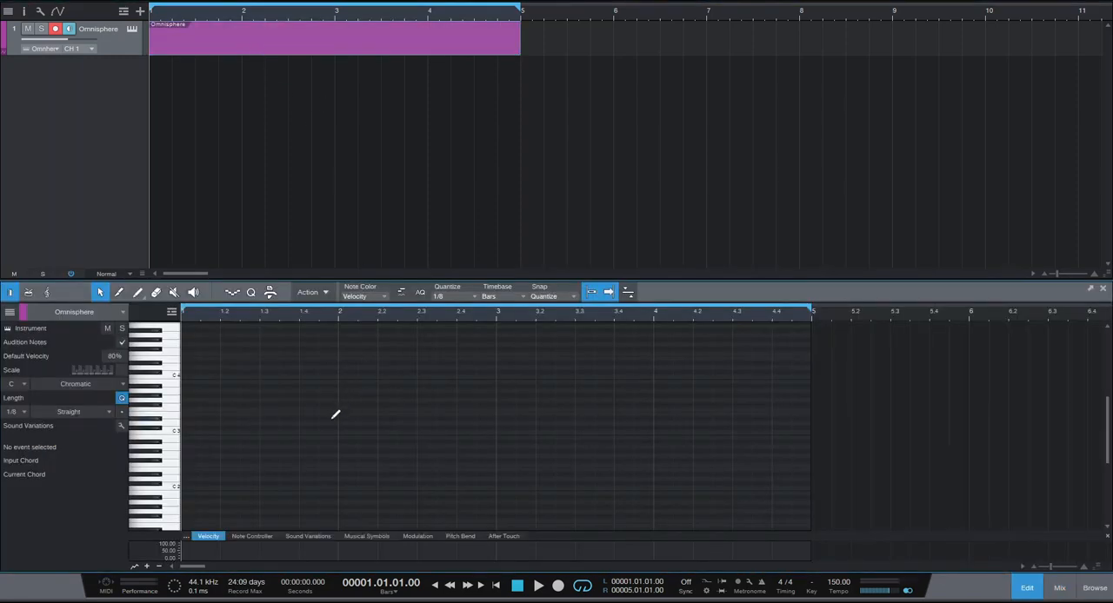
scroll(336, 414, "up", 2)
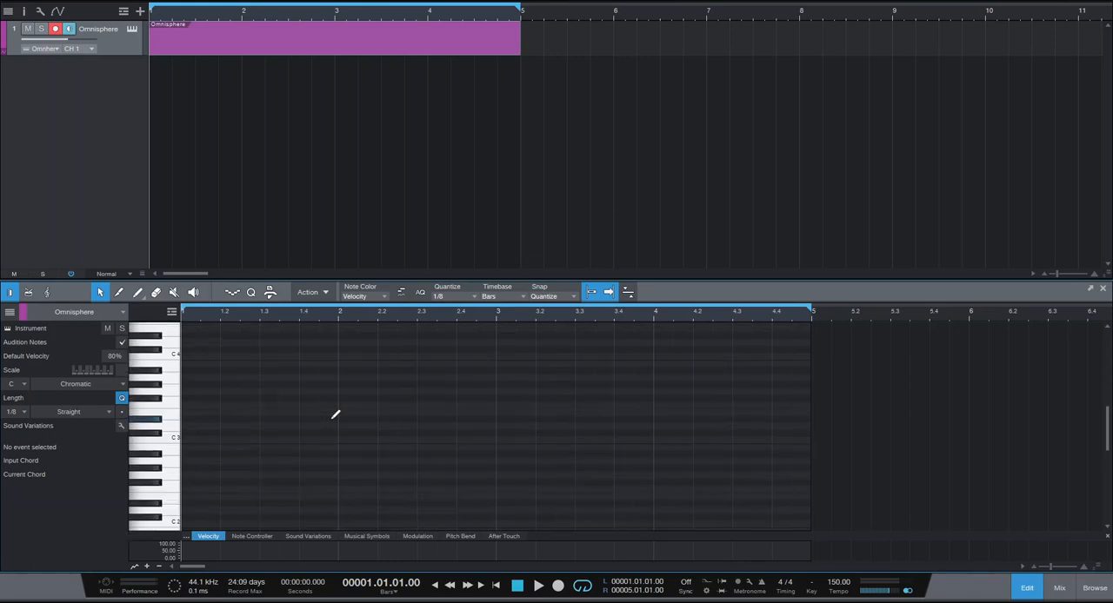
scroll(336, 415, "up", 2)
scroll(336, 415, "up", 1)
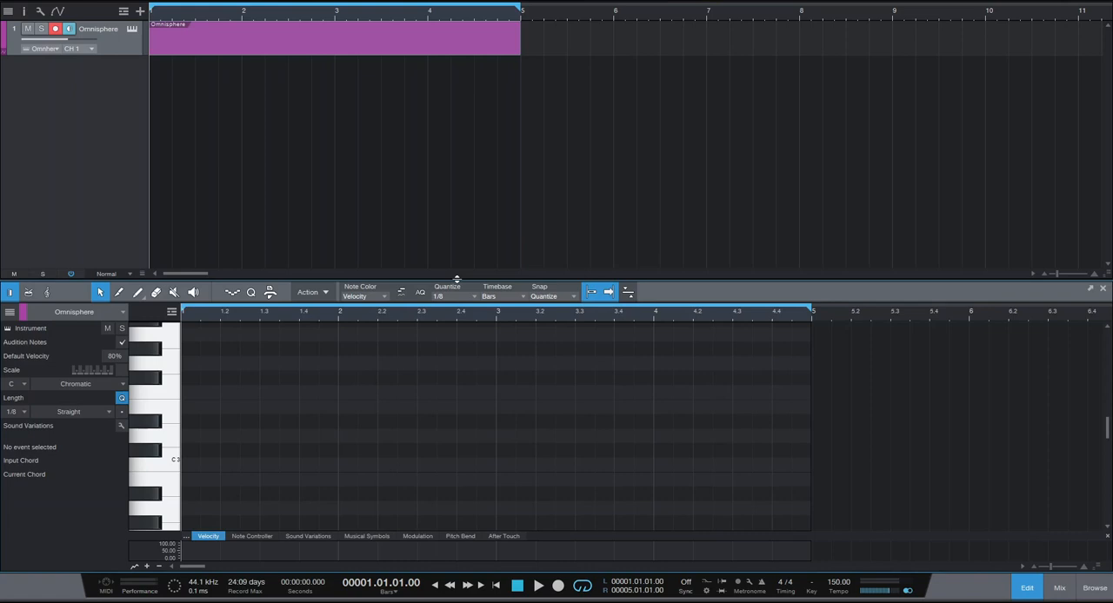
left_click_drag(457, 277, 476, 125)
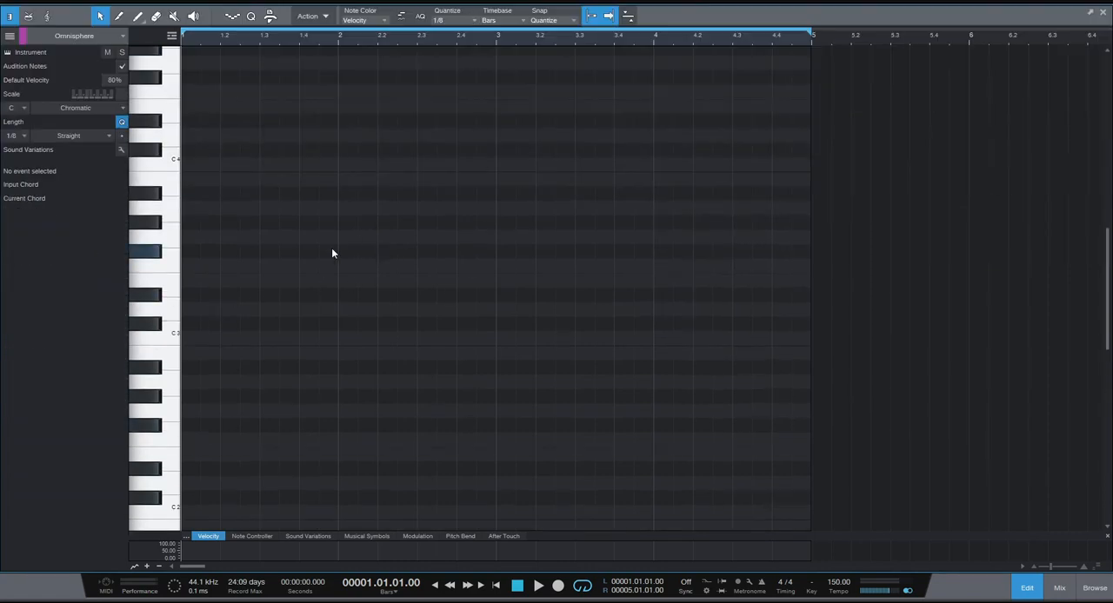
Enter a C minor chord of C3, D#3 and G3 at the start of bar 1 and lengthen it to one bar.
left_click(191, 338)
left_click(191, 295)
left_click(191, 236)
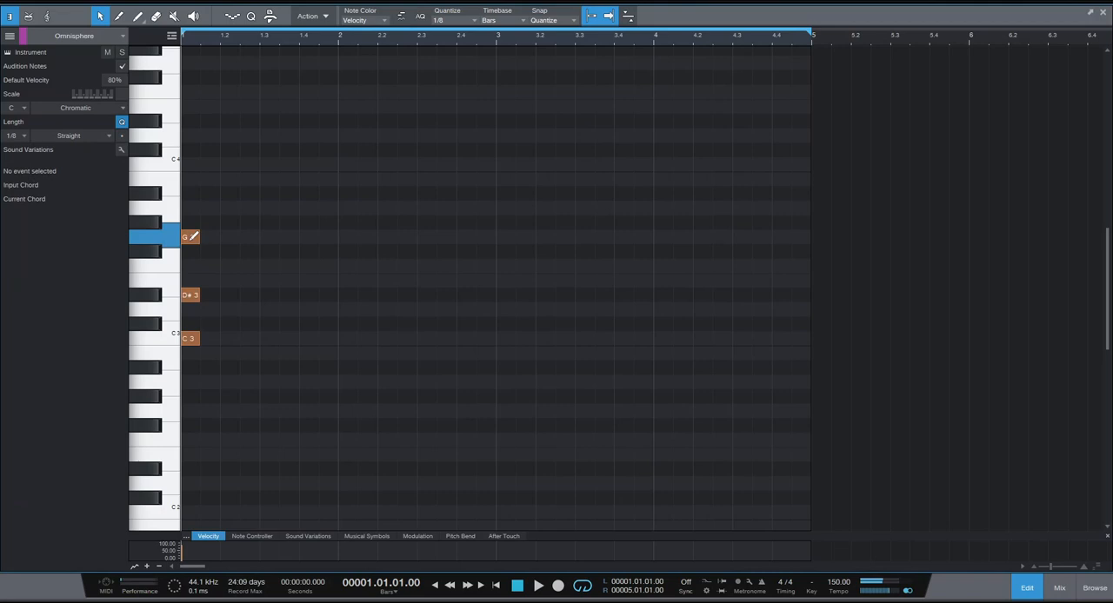
left_click_drag(241, 353, 197, 228)
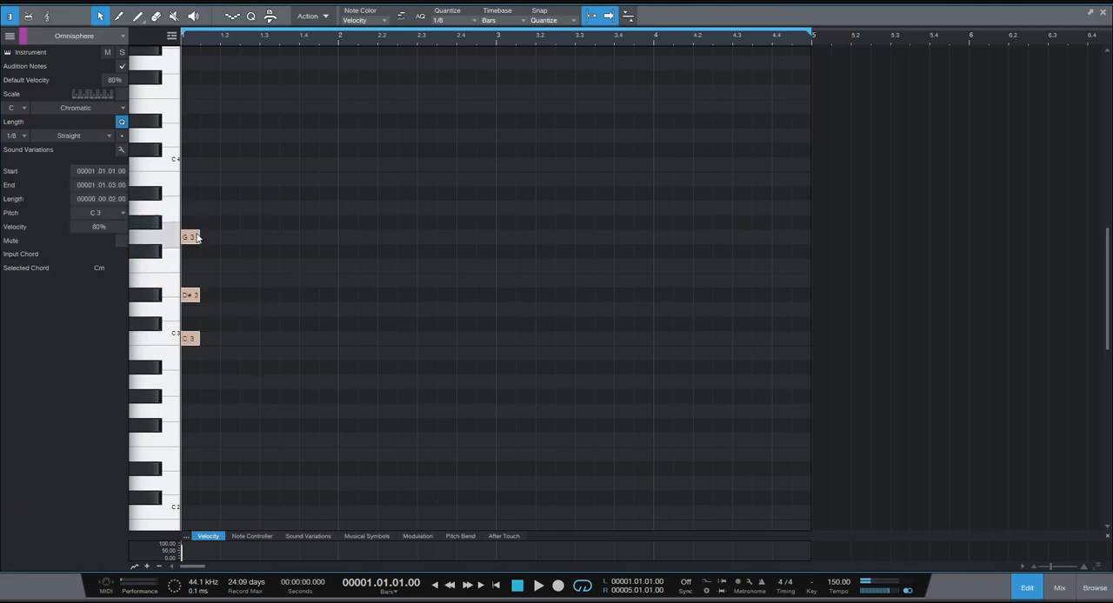
left_click(198, 238)
left_click_drag(203, 237, 341, 241)
key("ctrl+a")
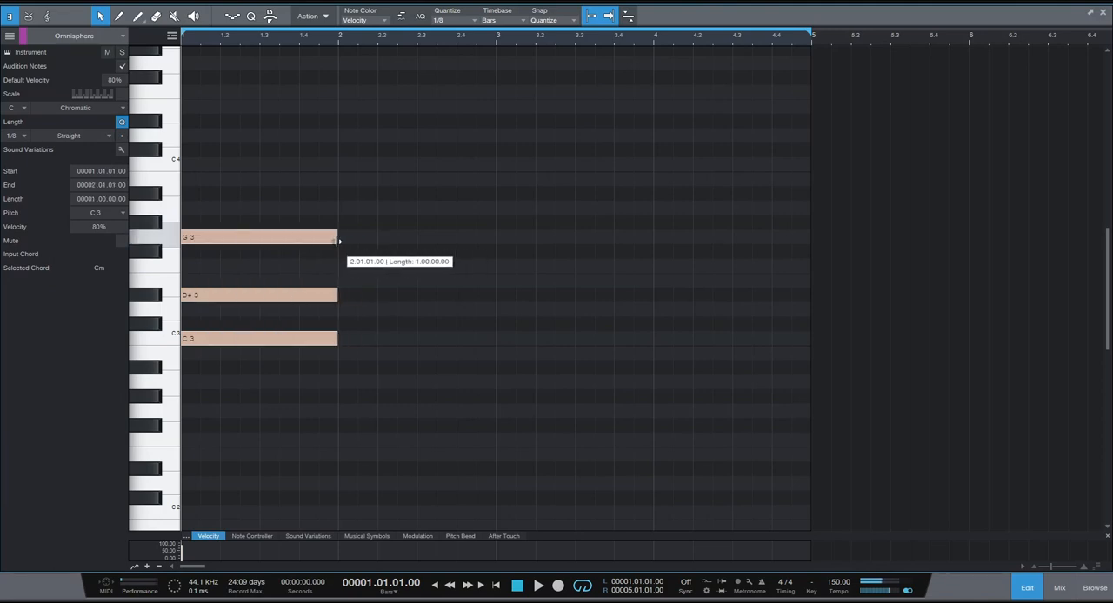
Duplicate the one-bar chord three times so that it also fills bars 2, 3 and 4.
left_click(455, 330)
left_click_drag(455, 390, 179, 215)
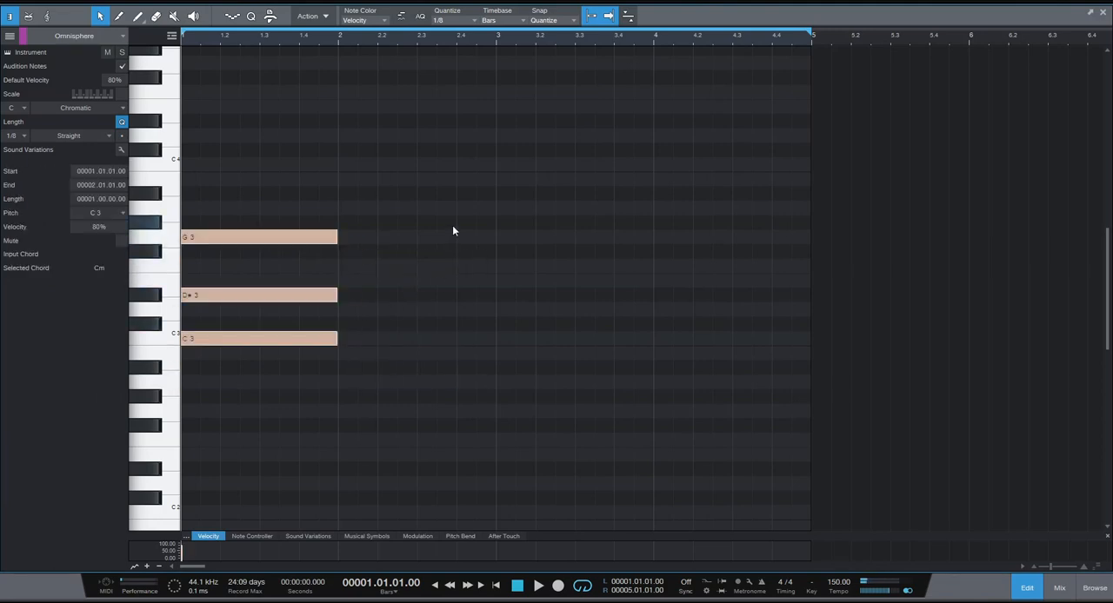
key("d")
key("d")
key("d")
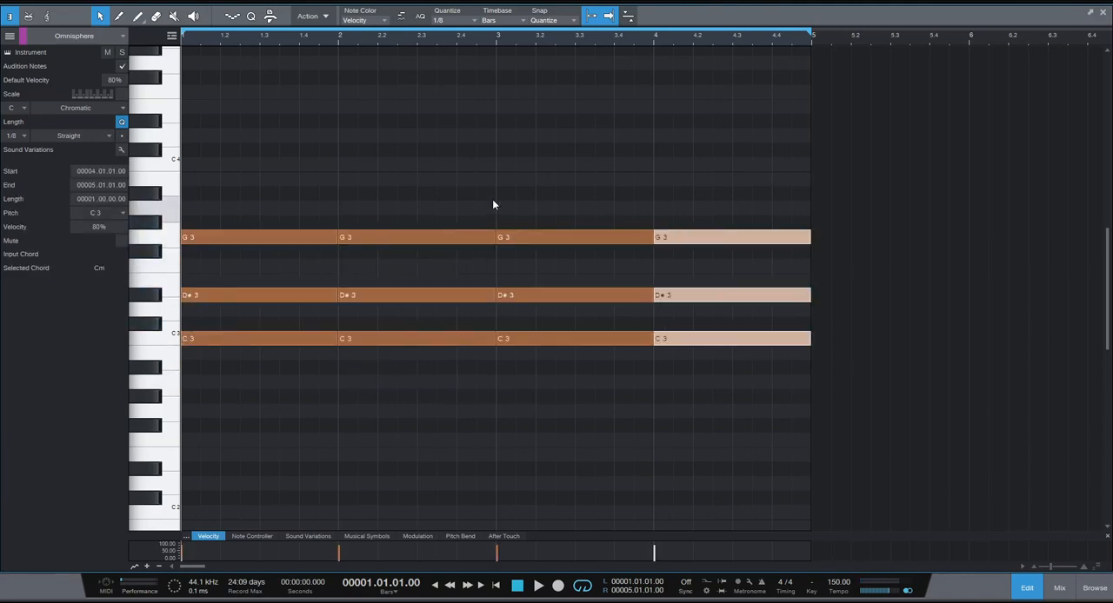
left_click(489, 203)
left_click_drag(240, 155, 812, 522)
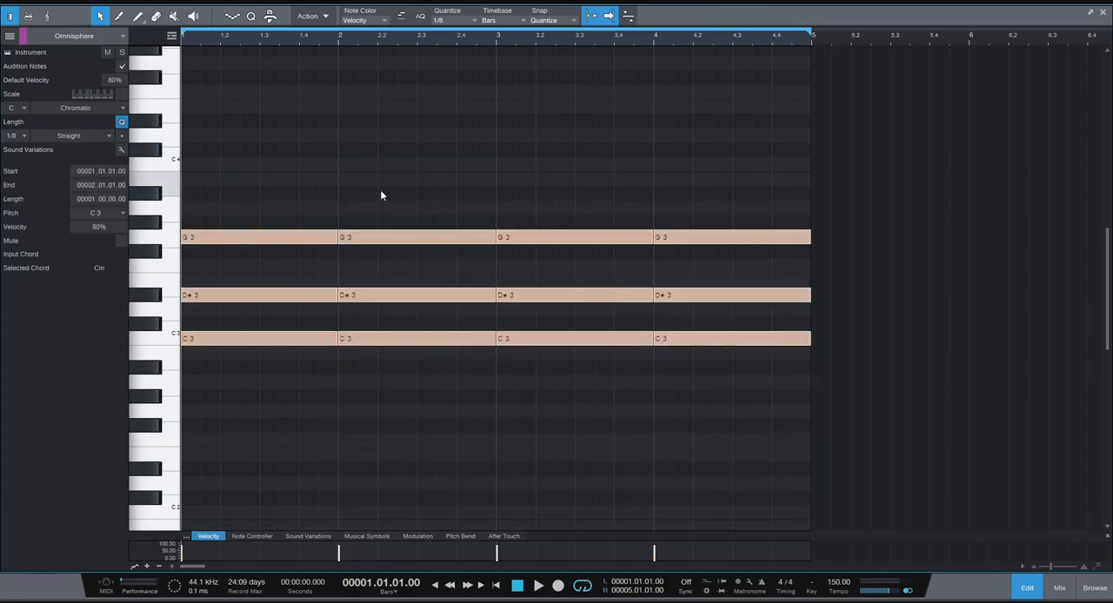
left_click(436, 193)
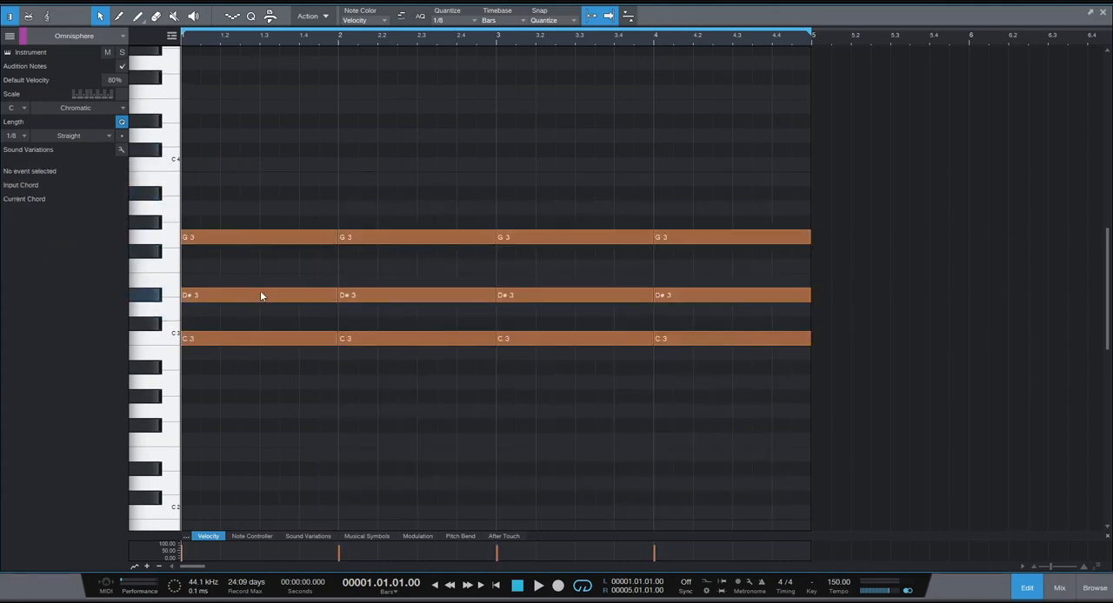
Try the chord's middle note on F3 in bar 1 and on D3 in bar 2, and play the loop.
left_click_drag(254, 302, 254, 266)
left_click_drag(368, 301, 381, 310)
key("space")
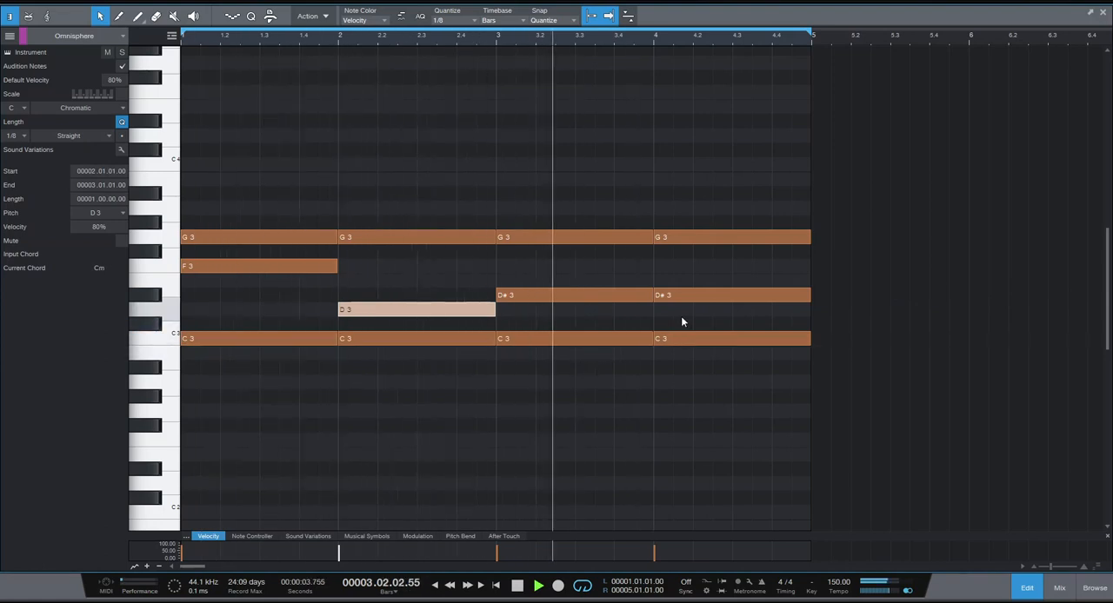
key("space")
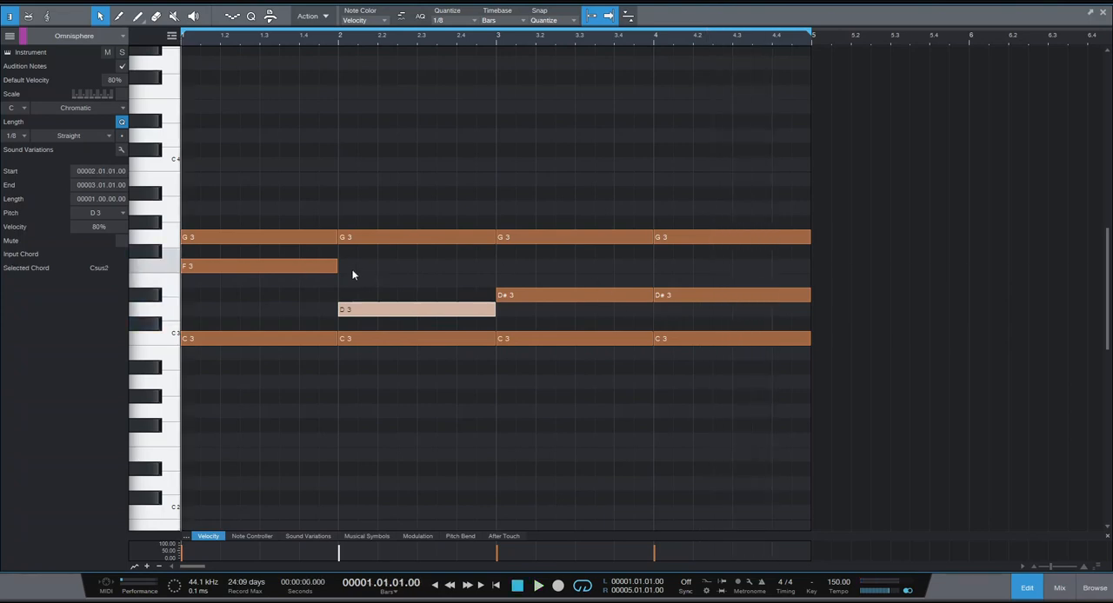
Move the chord's middle note to D3 in bar 1 and to F3 in bars 2 and 3, and audition the progression.
left_click_drag(251, 269, 248, 309)
left_click_drag(385, 315, 382, 271)
left_click(524, 299)
left_click_drag(525, 298, 524, 269)
key("space")
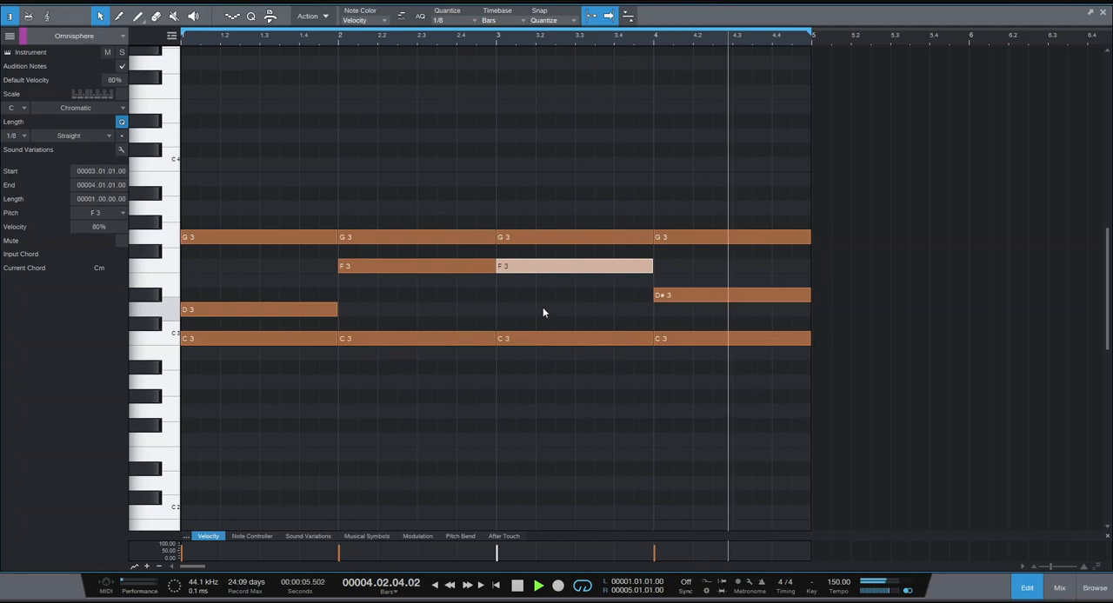
key("space")
Add a one-beat D4 melody note above the chord at the start of bar 1 and play the loop.
left_click(411, 226)
scroll(411, 226, "up", 1)
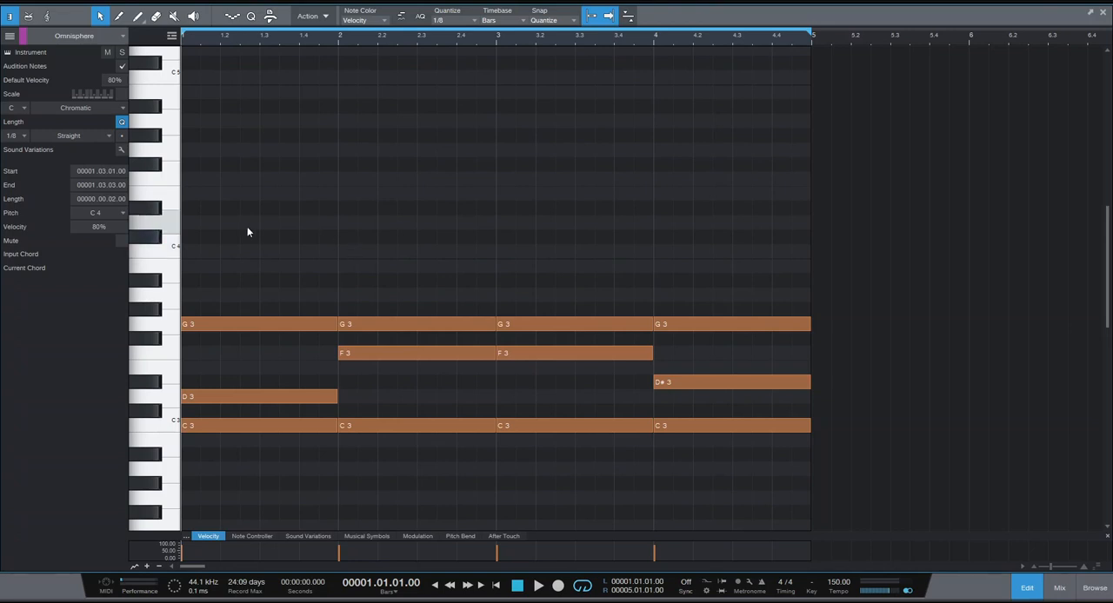
left_click(197, 220)
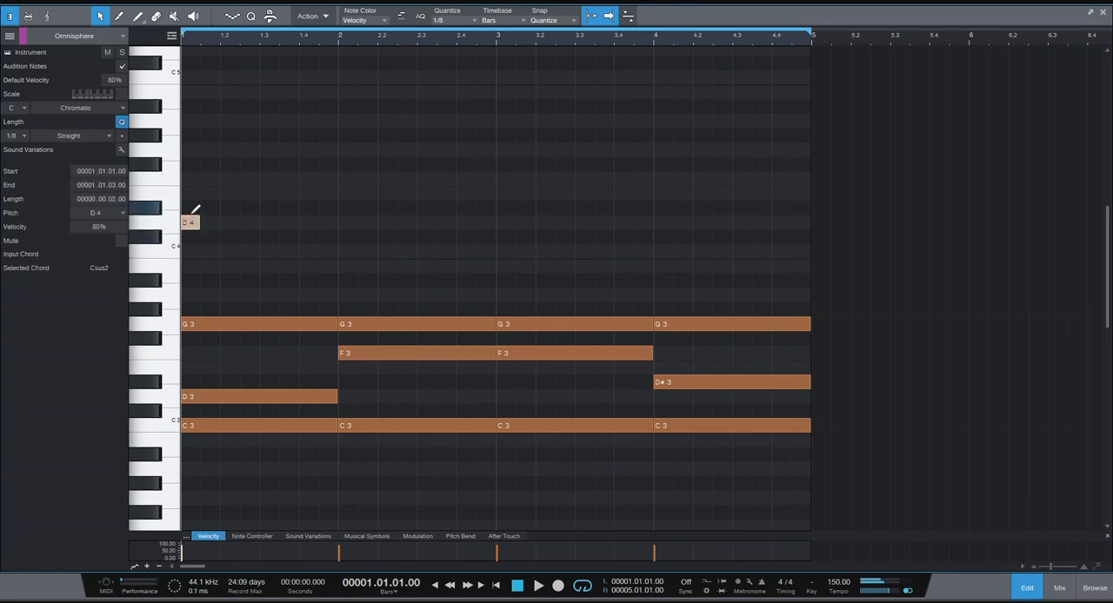
left_click_drag(202, 219, 215, 221)
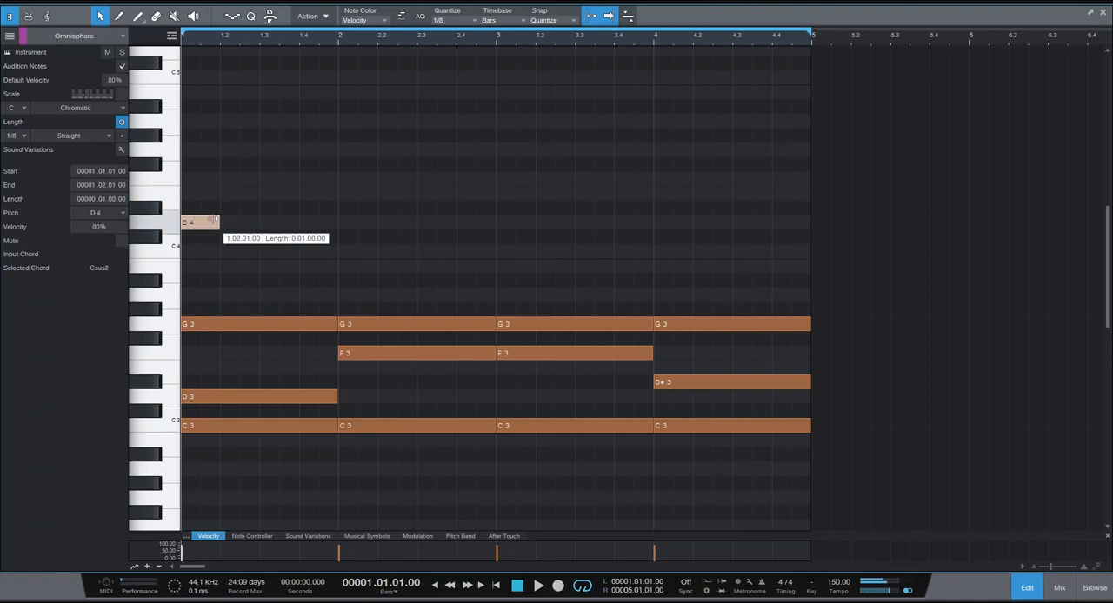
key("space")
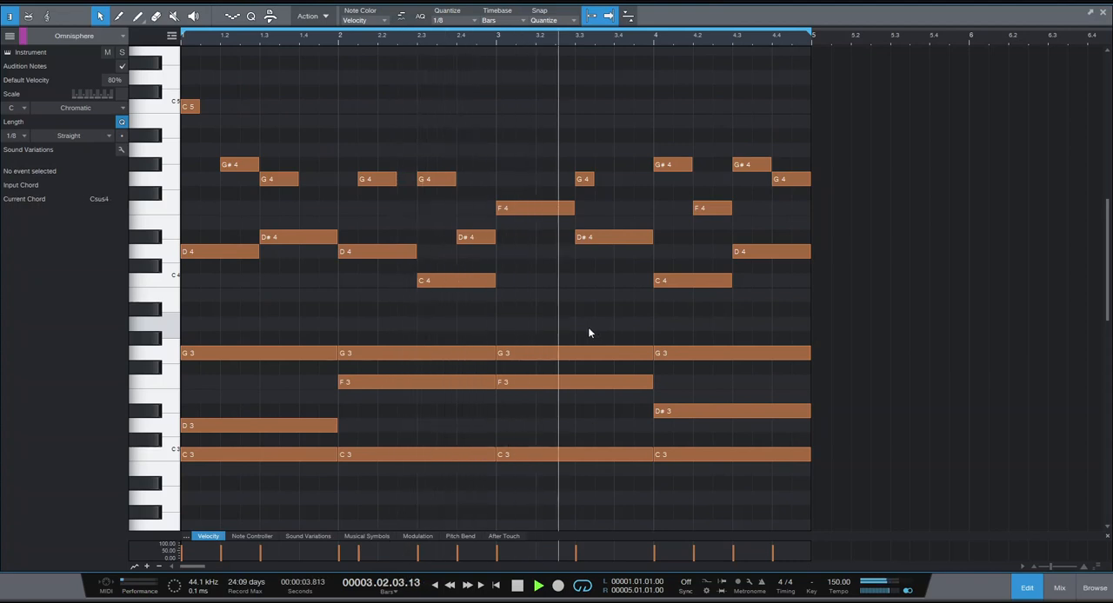
key("space")
Copy the four C3 root notes an octave down to C2 and play the loop.
scroll(597, 291, "down", 5)
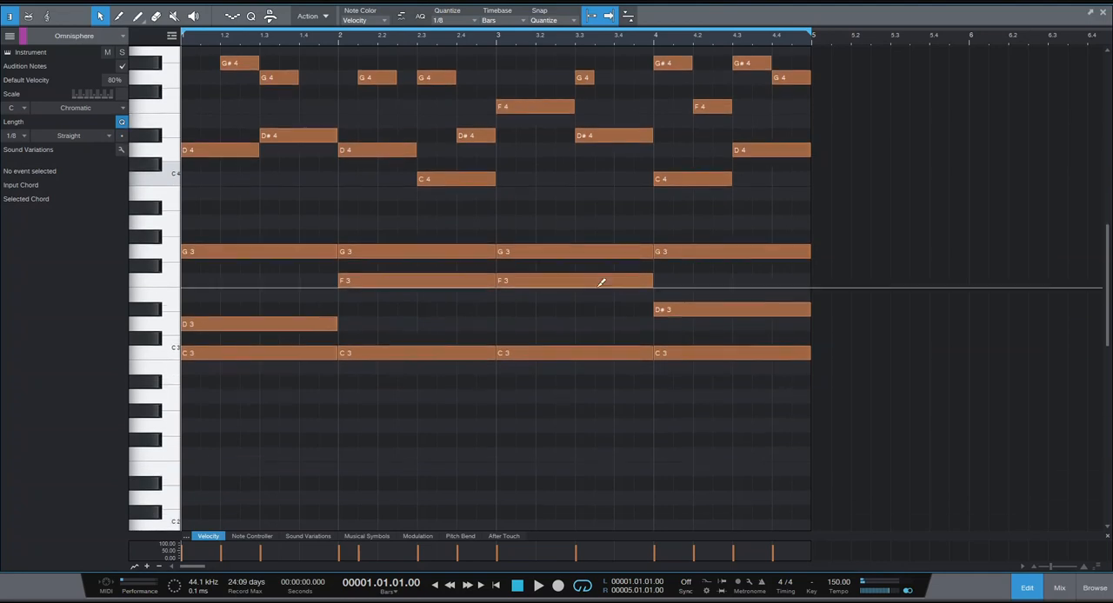
left_click_drag(752, 330, 258, 303)
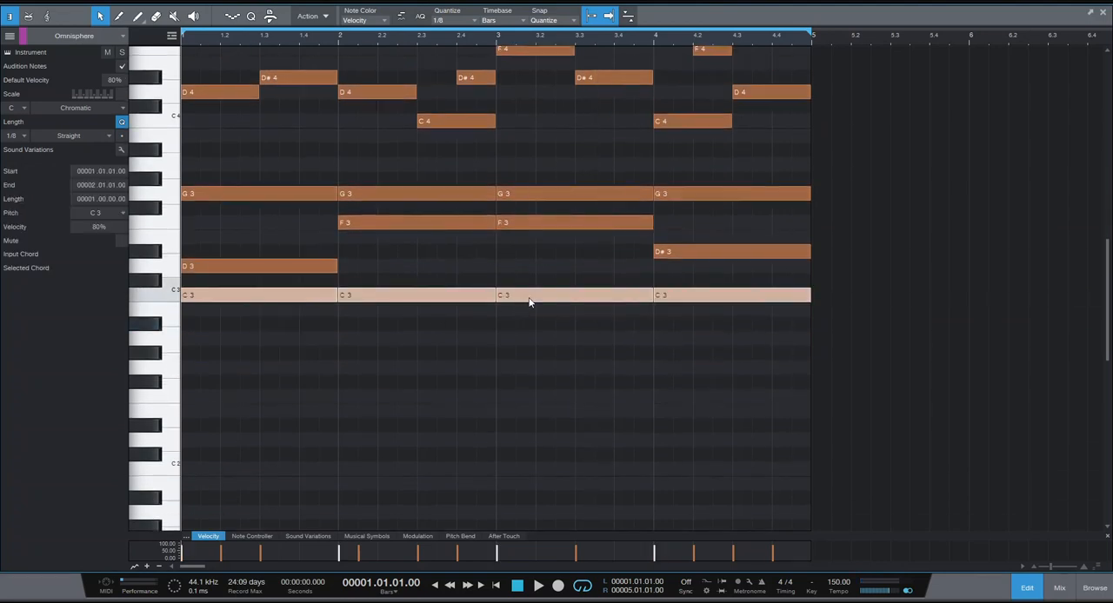
left_click_drag(533, 301, 524, 470)
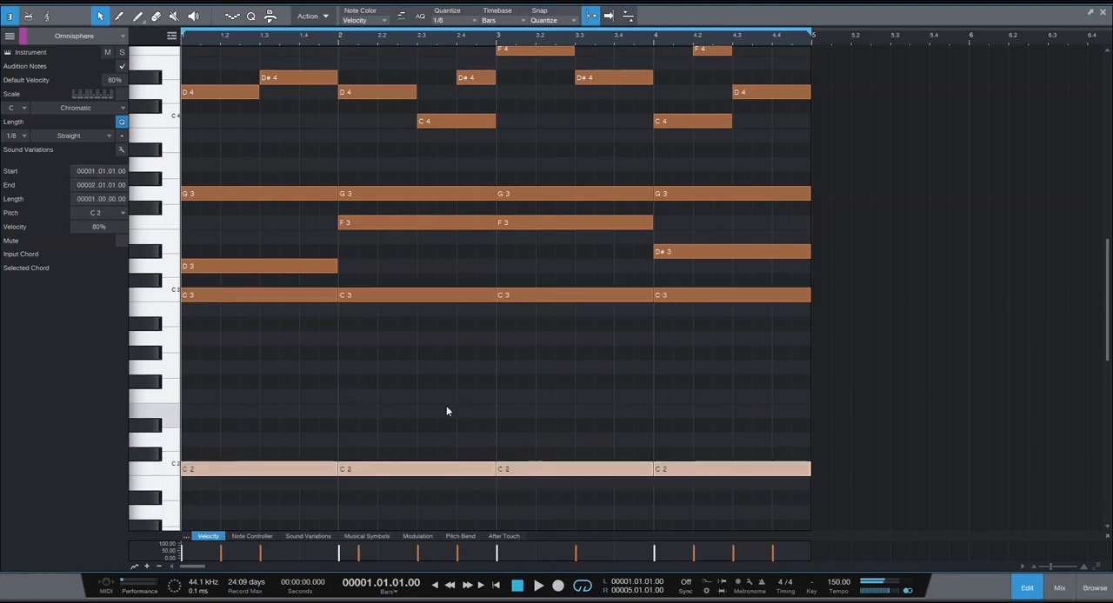
key("space")
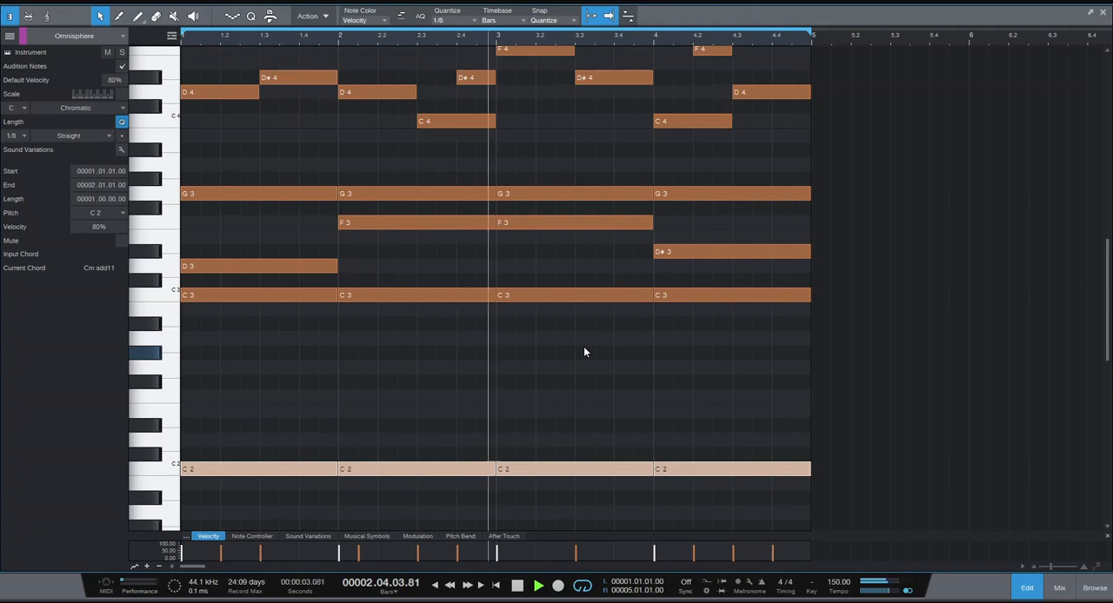
scroll(584, 351, "up", 3)
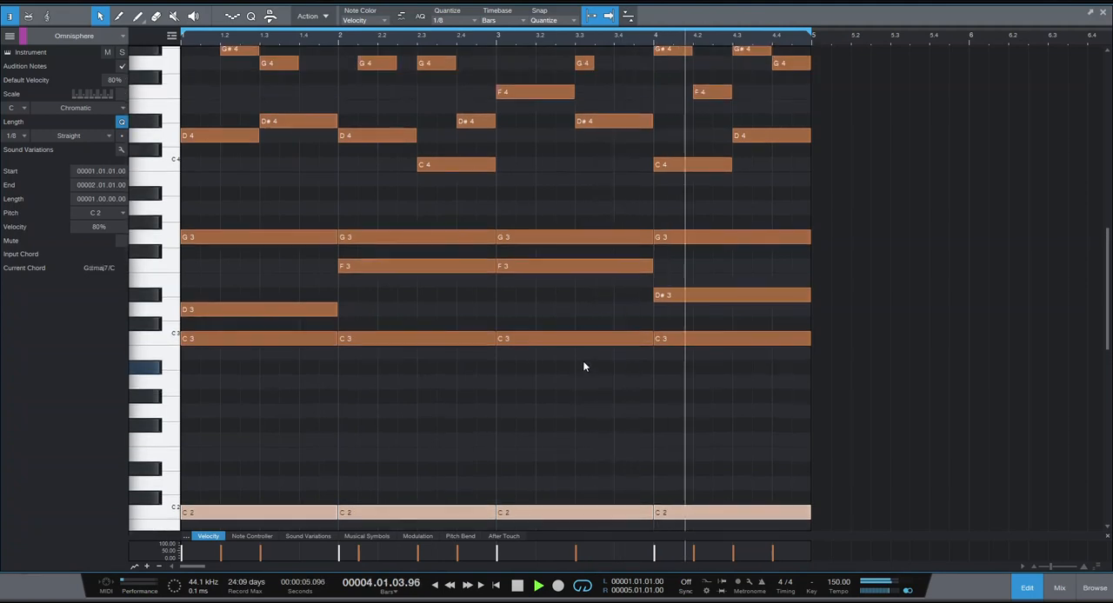
key("space")
Select every note in the part, transpose them all up five semitones and audition the loop.
scroll(582, 224, "up", 2)
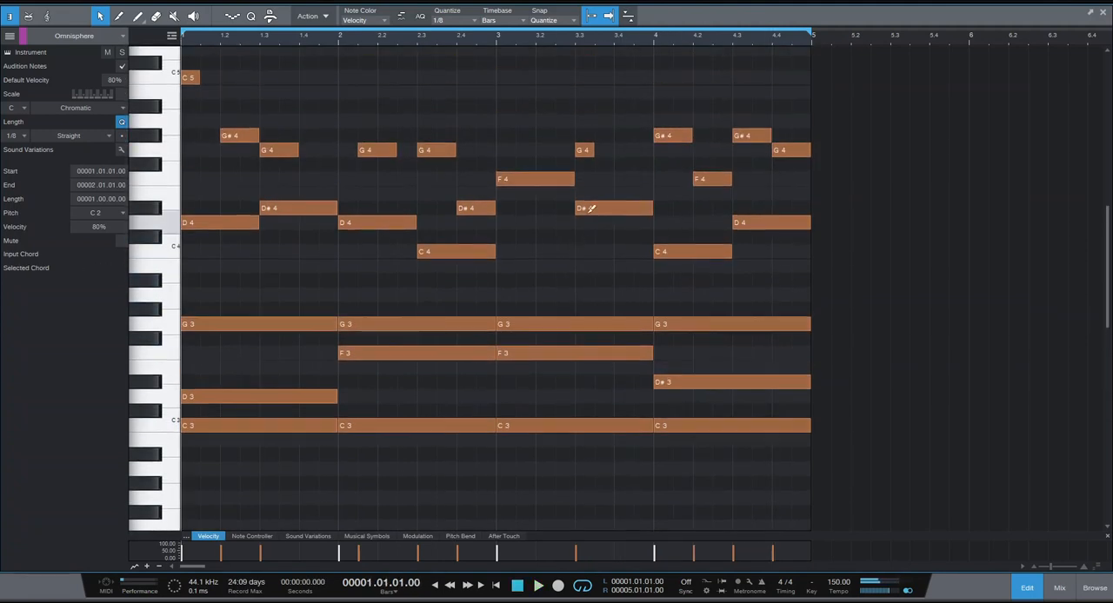
left_click_drag(710, 3, 708, 20)
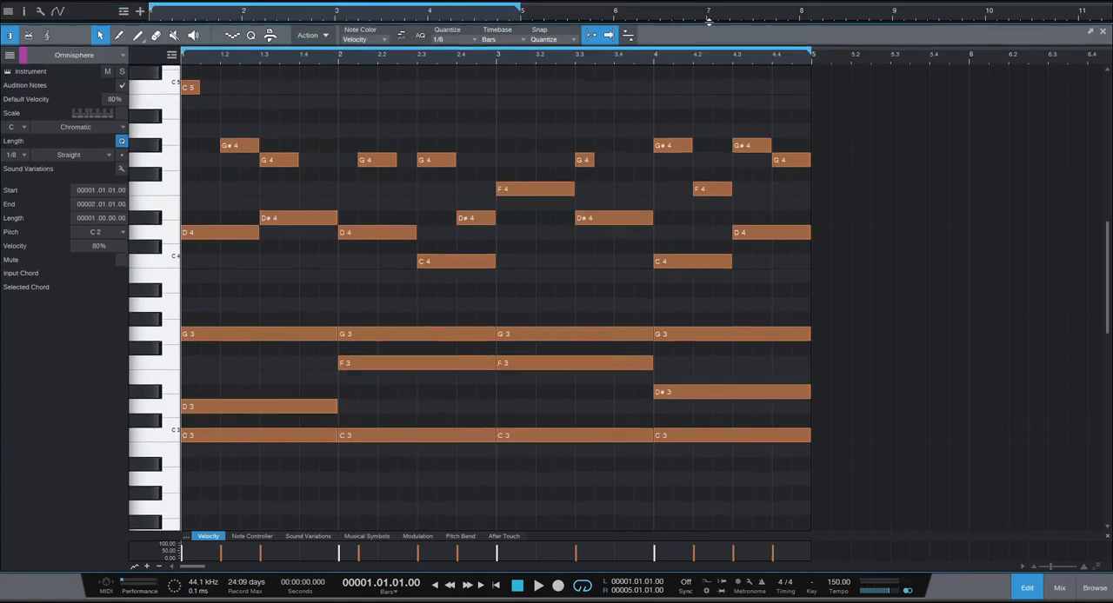
right_click(553, 292)
left_click(606, 436)
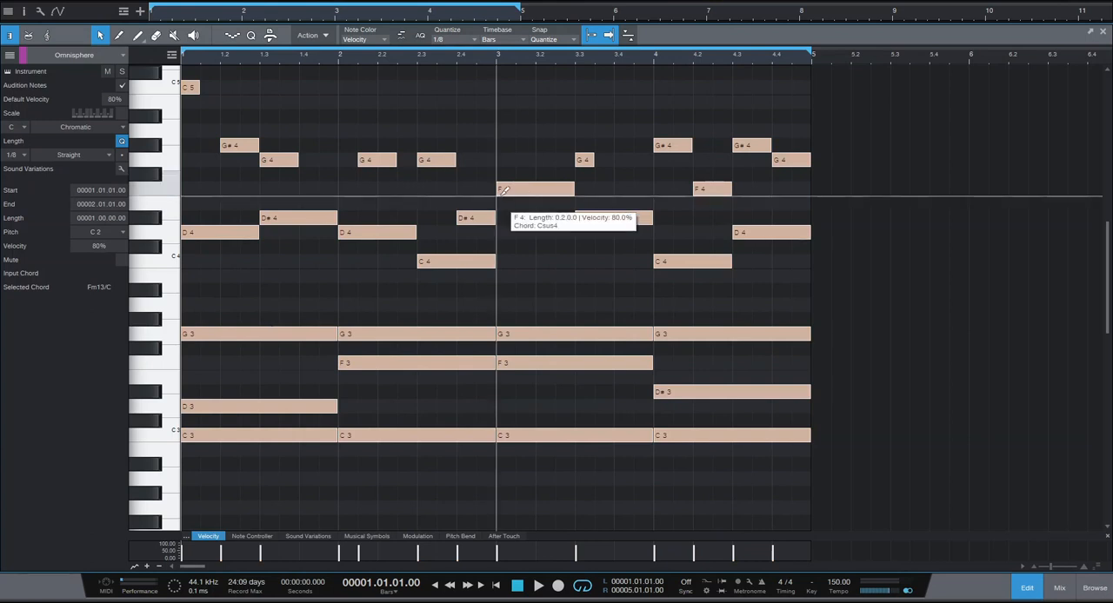
key("Up")
key("Up")
key("Up")
key("Up")
key("Up")
key("space")
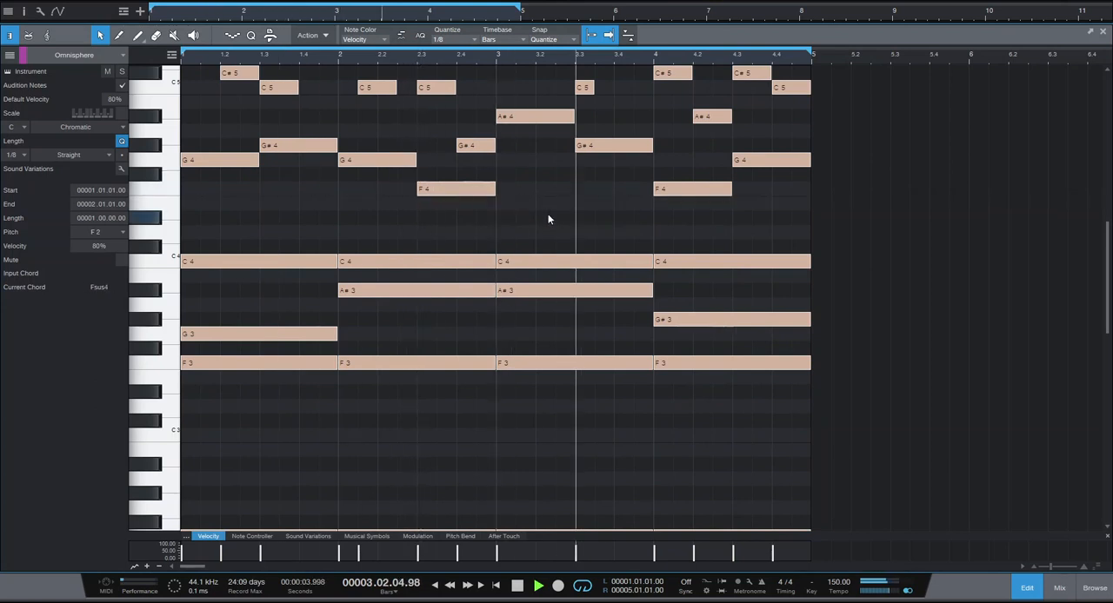
left_click(540, 220)
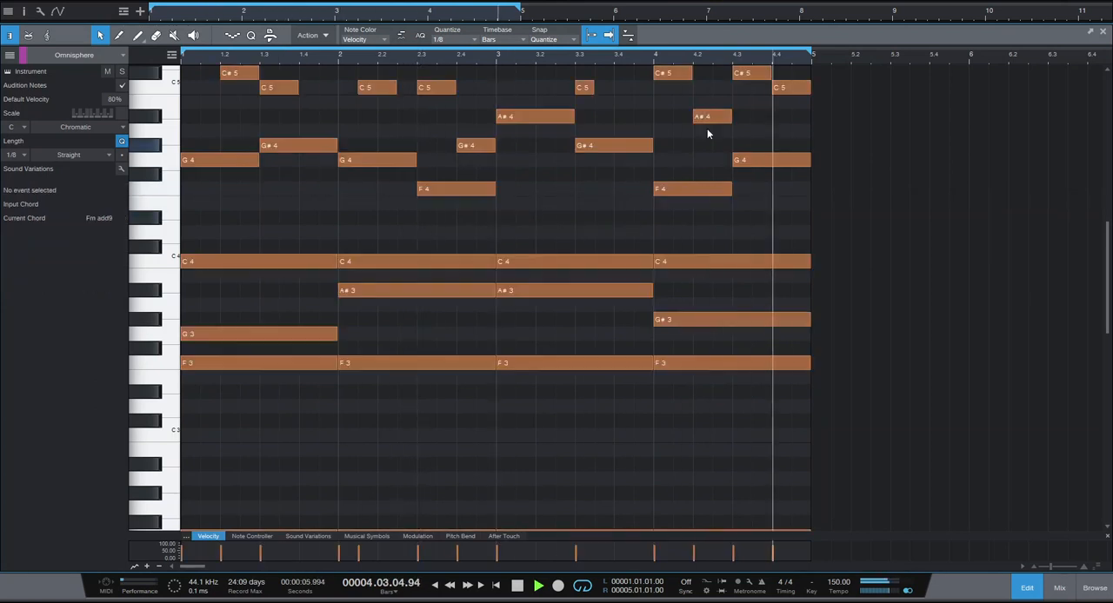
key("space")
Show the mixer, activate the HalfTime insert on the Omnisphere channel and play the loop.
key("F3")
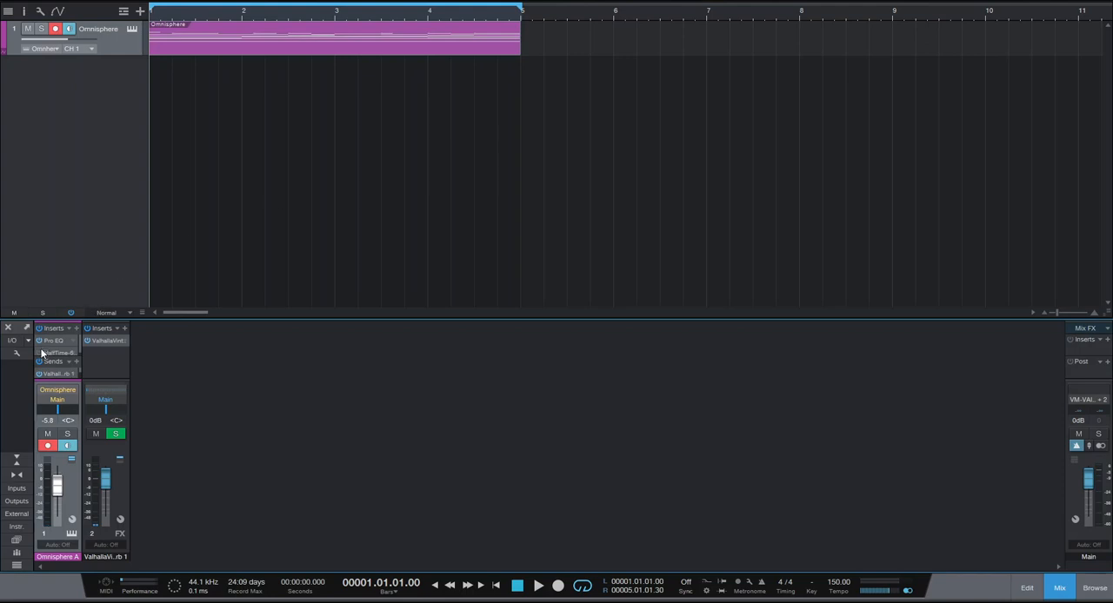
key("space")
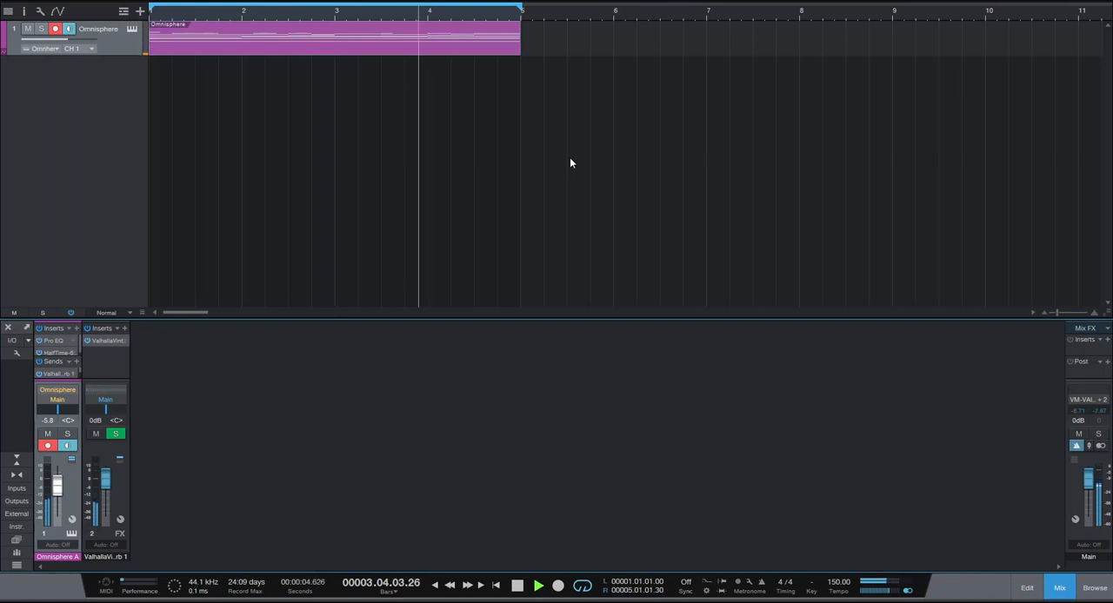
key("space")
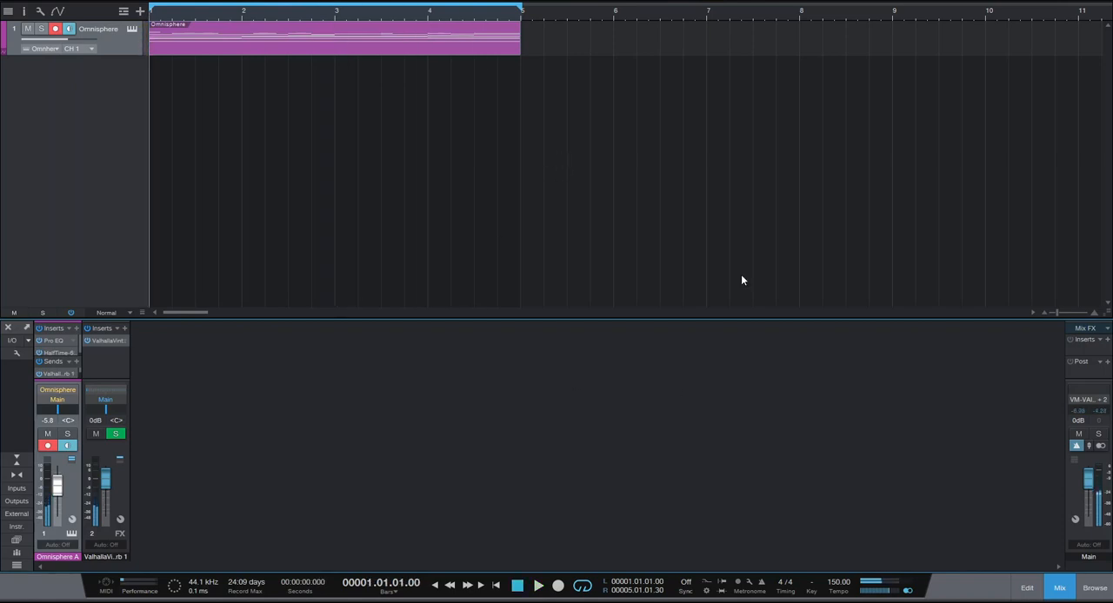
Open the note editor and enter one-beat G4, G#4 and F4 notes plus an eighth-note G4 on beat 4 of bar 1.
key("F2")
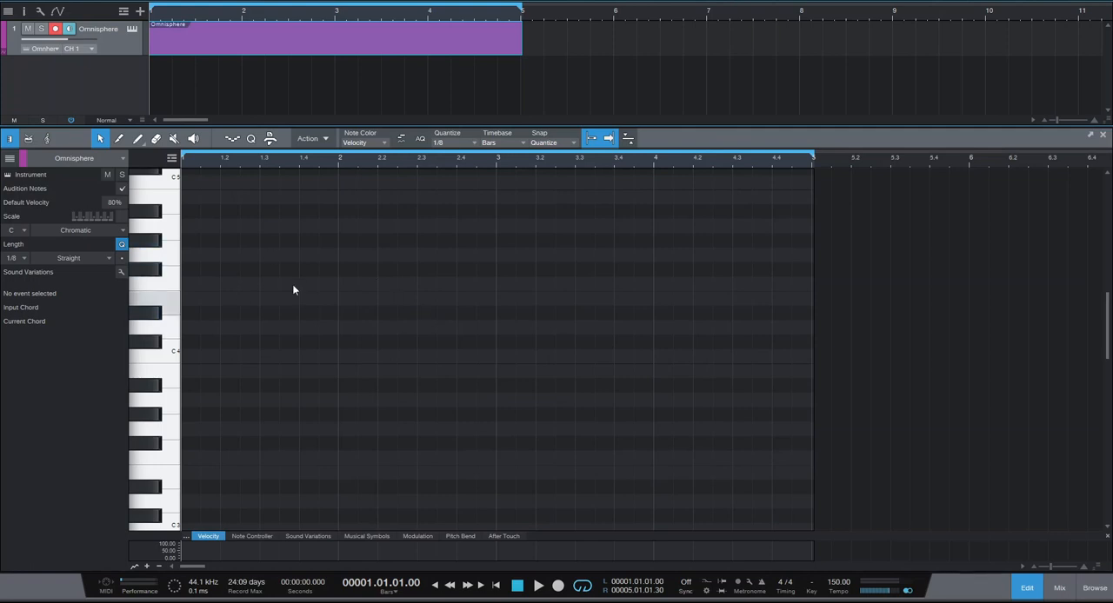
left_click(194, 254)
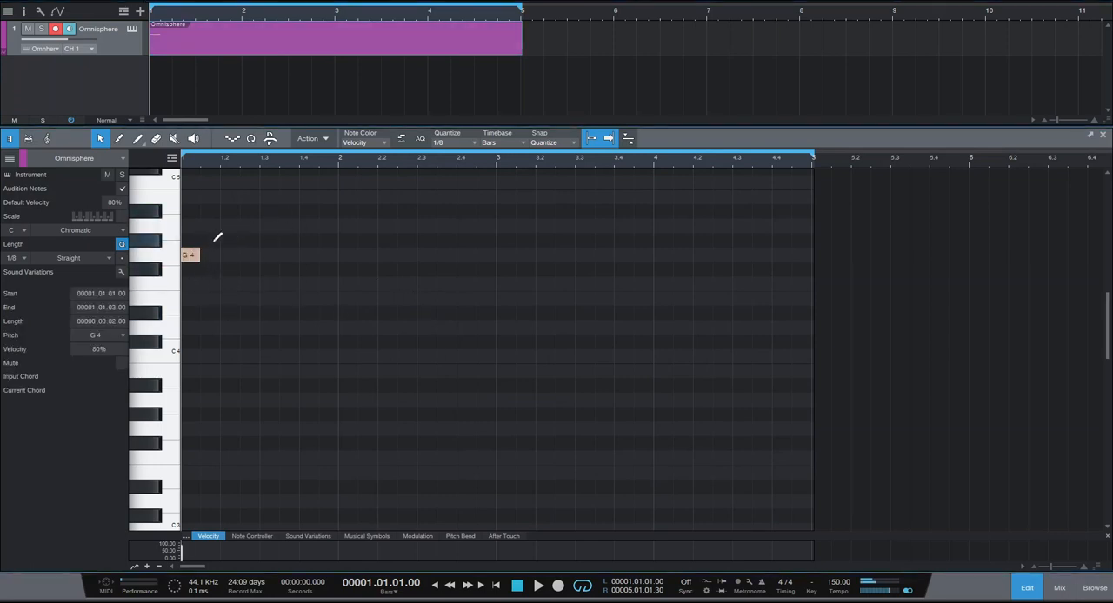
left_click_drag(201, 255, 219, 256)
left_click(231, 241)
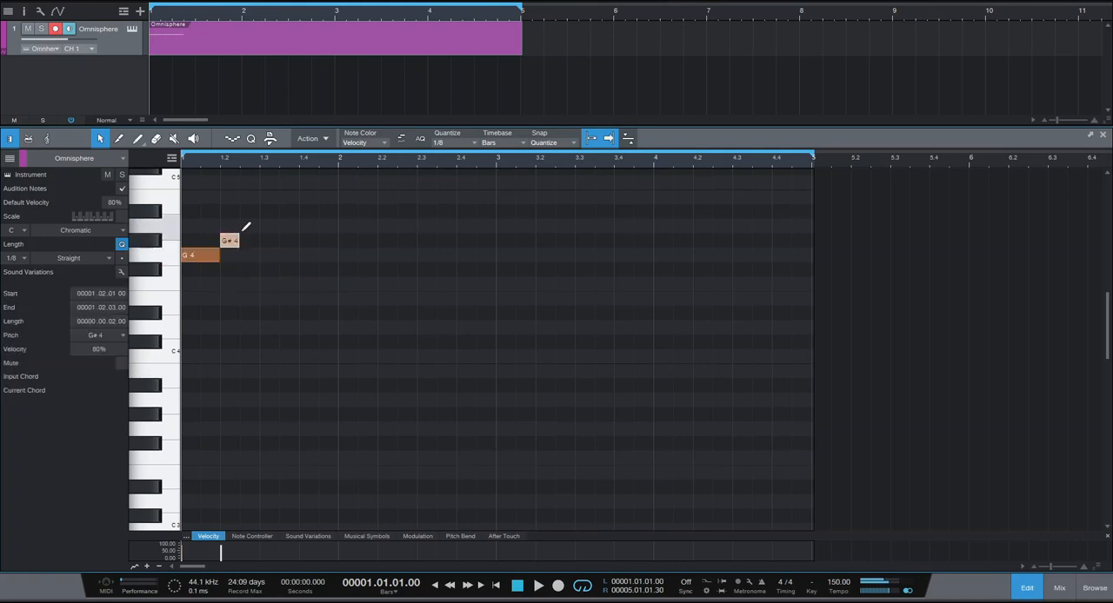
left_click(269, 285)
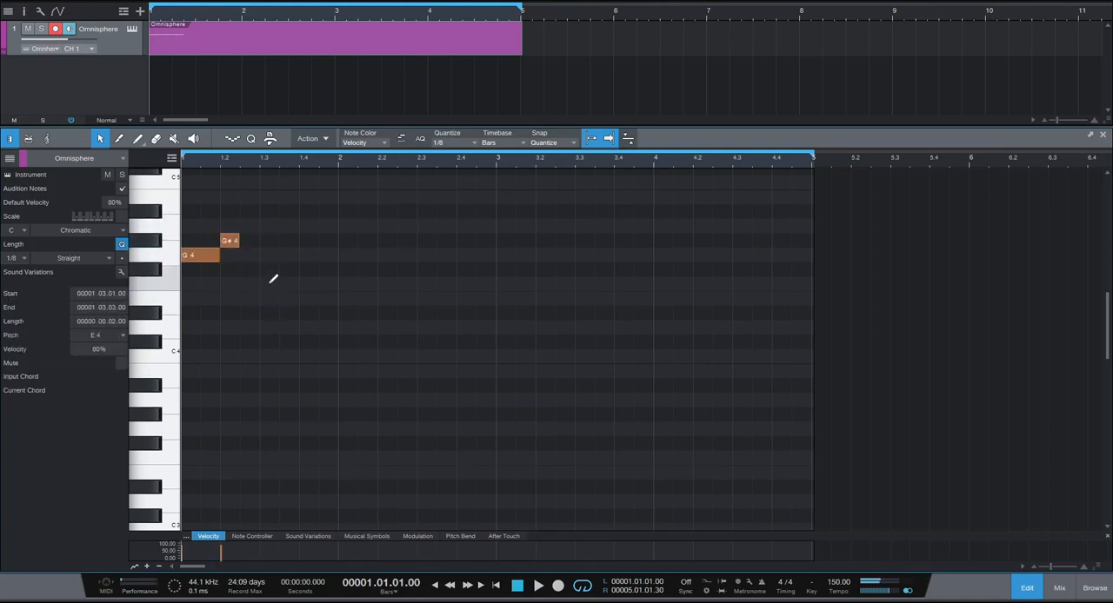
left_click(311, 255)
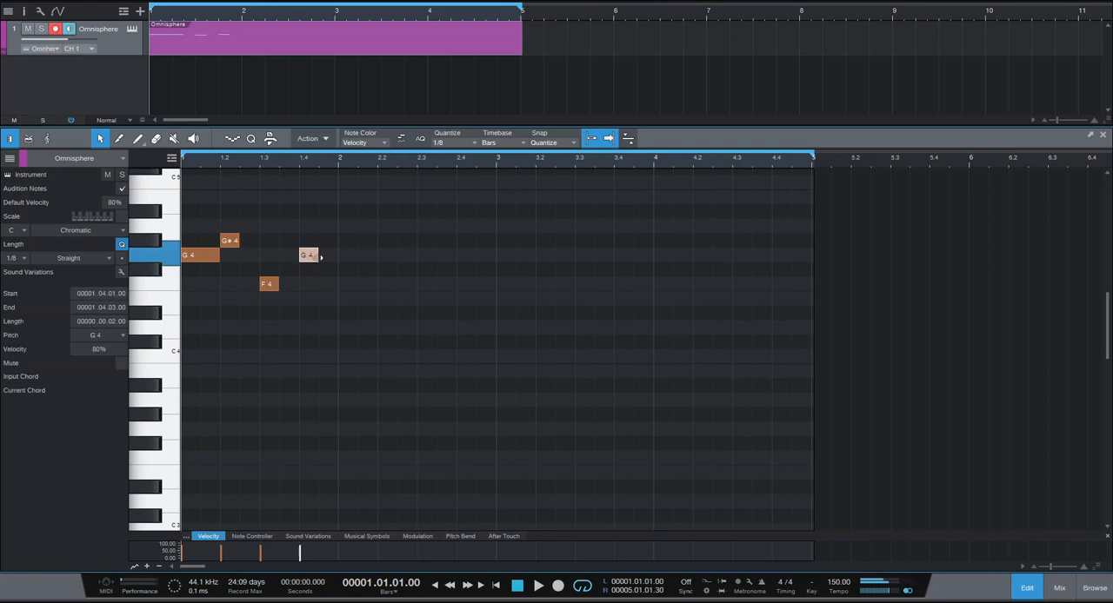
left_click_drag(244, 241, 259, 241)
left_click(279, 284)
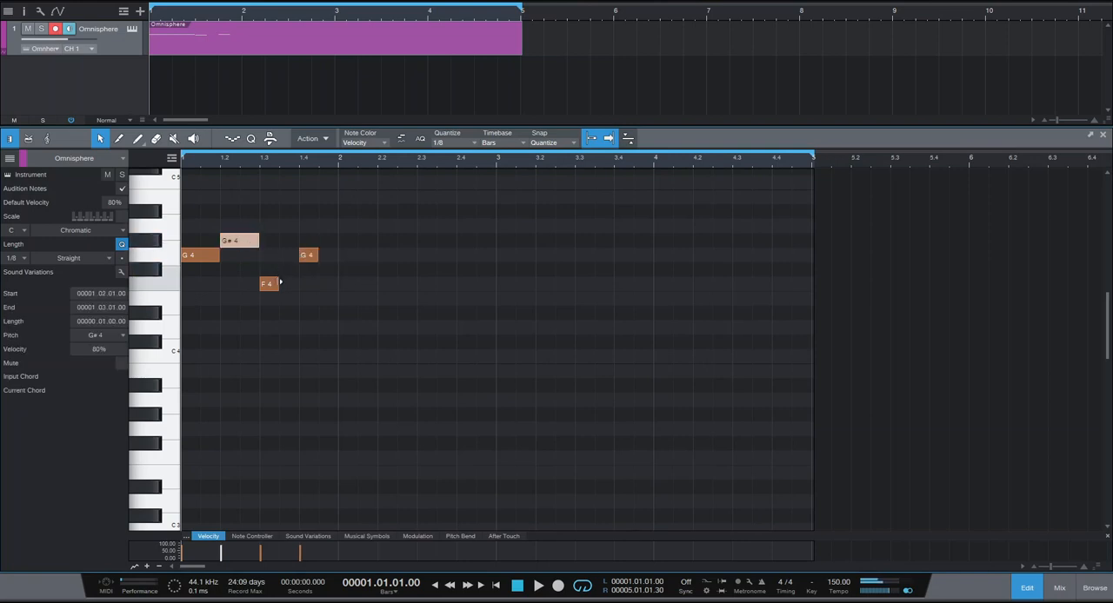
Add an eighth-note C5 on the last half beat of bar 1 and play the melody.
left_click(330, 223)
double_click(331, 191)
key("ctrl+z")
double_click(336, 183)
key("space")
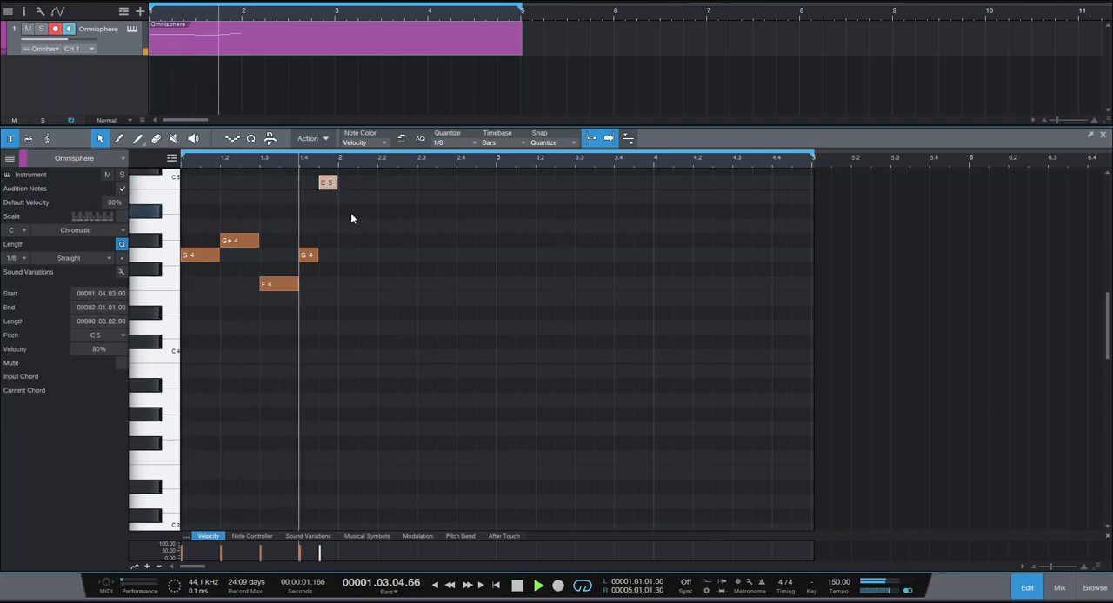
key("space")
Duplicate the entire bar 1 melody three times to fill bars 2 to 4 and play the loop.
key("ctrl+a")
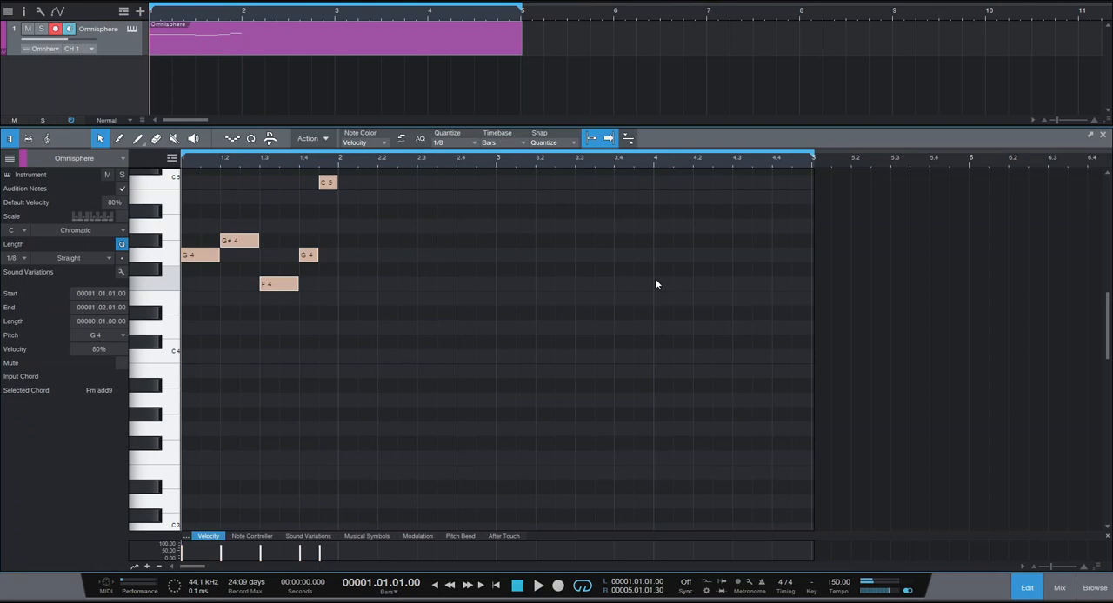
key("d")
key("d")
key("d")
scroll(560, 323, "up", 1)
scroll(560, 335, "up", 1)
key("space")
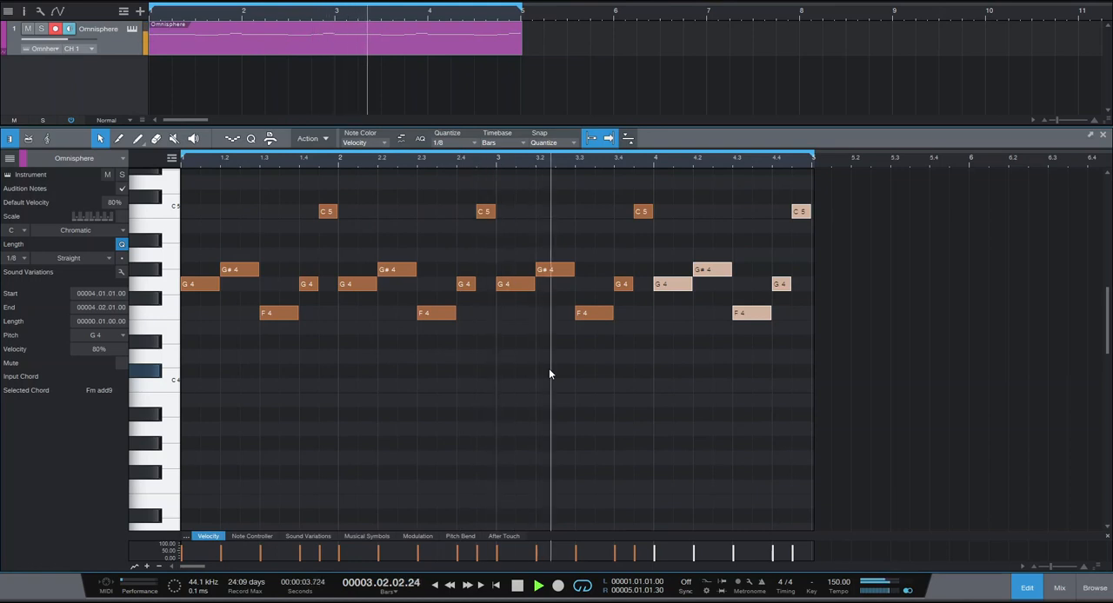
key("space")
Draw one-bar G3 notes in bars 1 and 2, an octave below the melody's first note, and audition them.
scroll(469, 374, "down", 3)
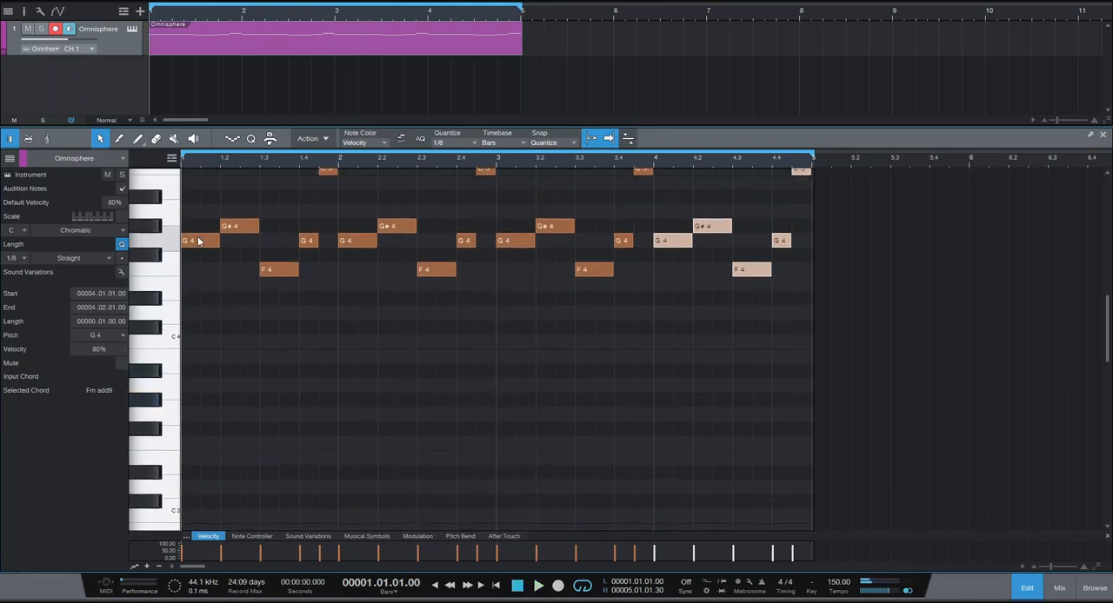
left_click(199, 241)
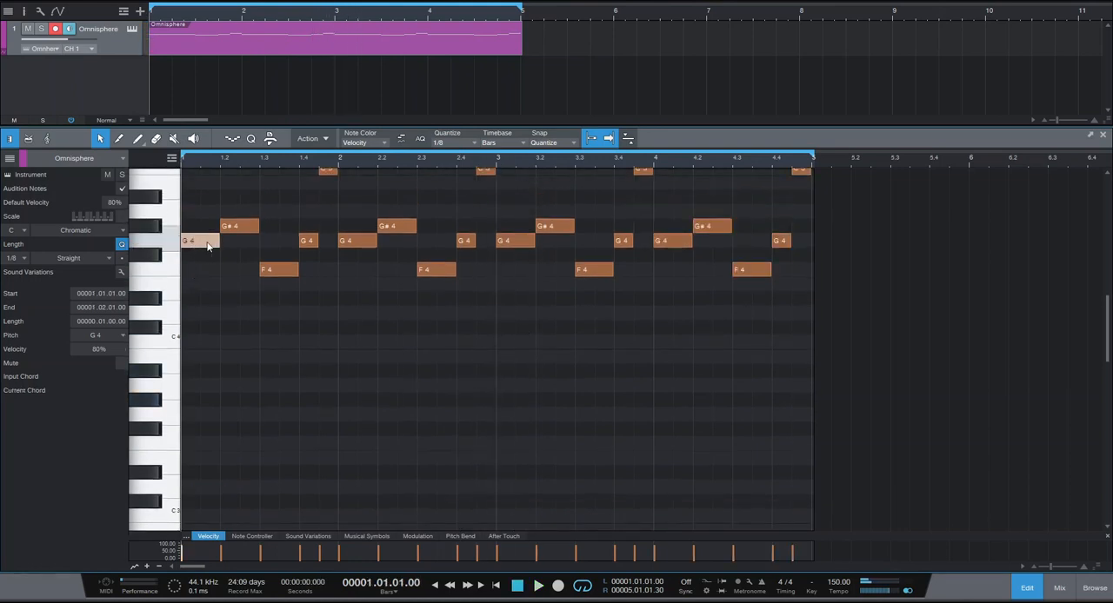
left_click(197, 410)
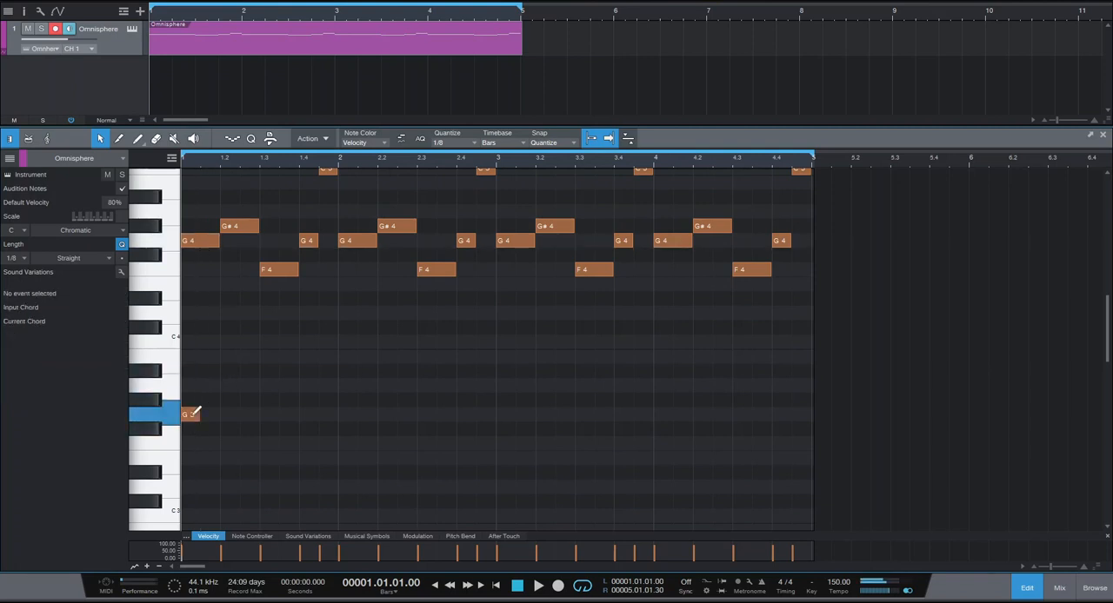
left_click_drag(356, 406, 477, 401)
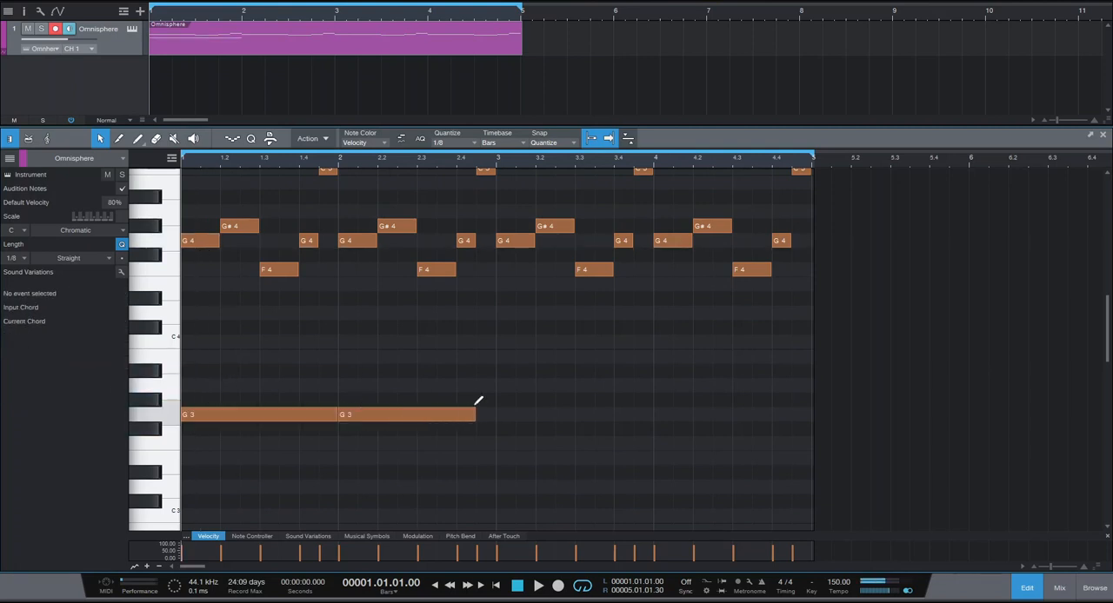
key("space")
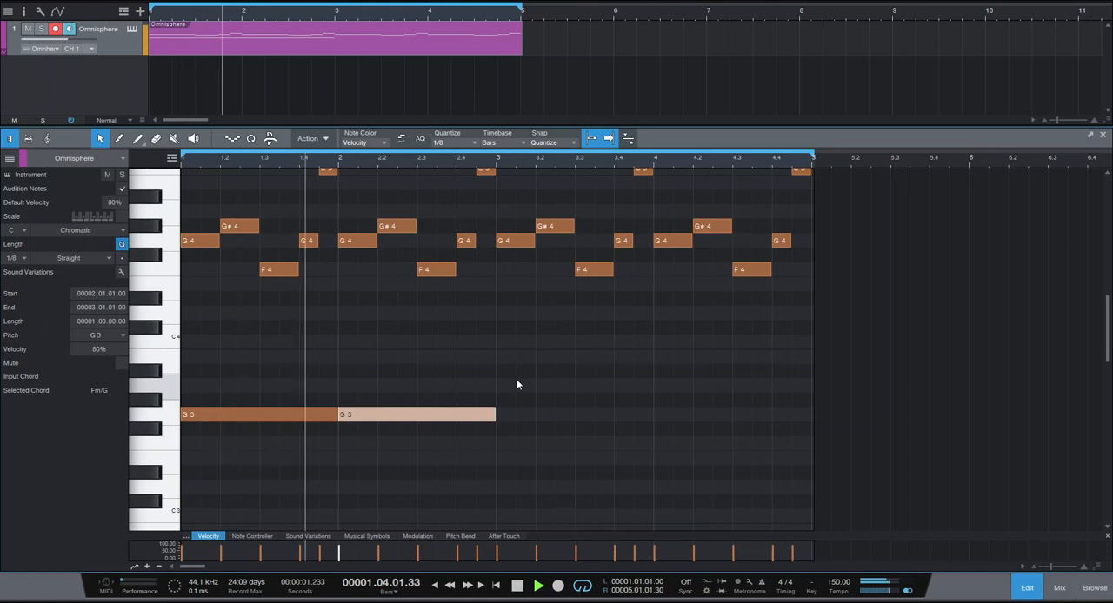
key("space")
Add one-bar G2 bass notes in bars 1 and 2, an octave below the G3 notes, and play the loop.
scroll(523, 373, "down", 4)
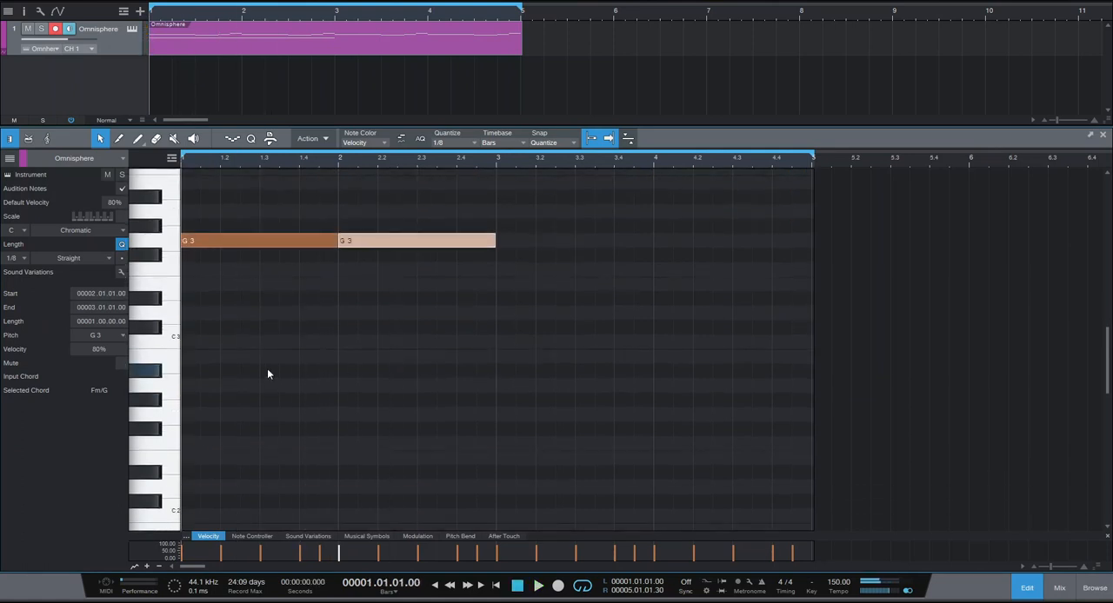
left_click_drag(193, 386, 375, 386)
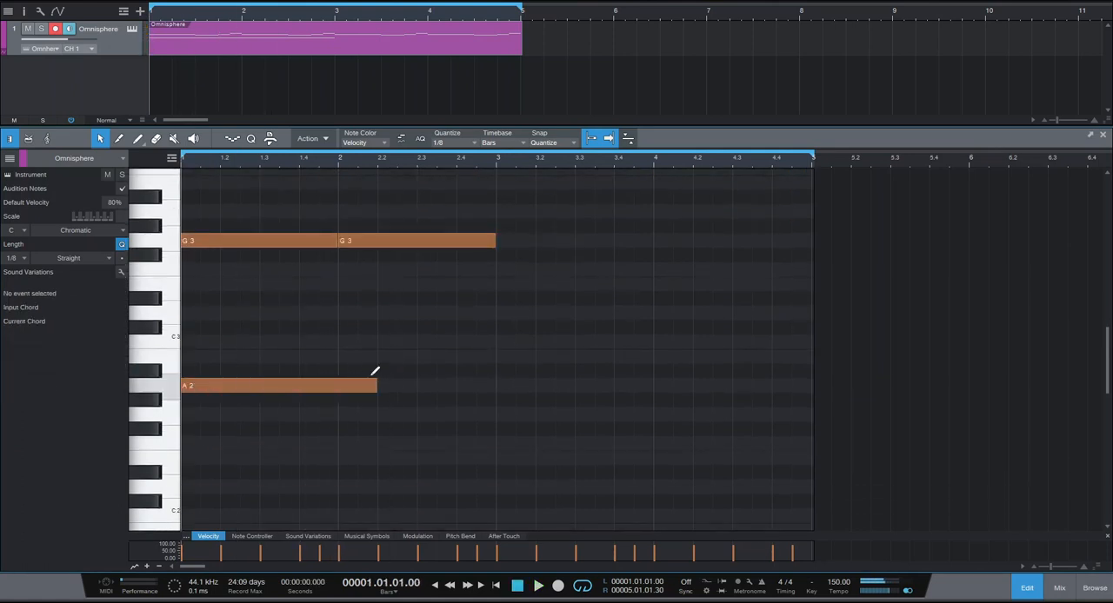
double_click(324, 386)
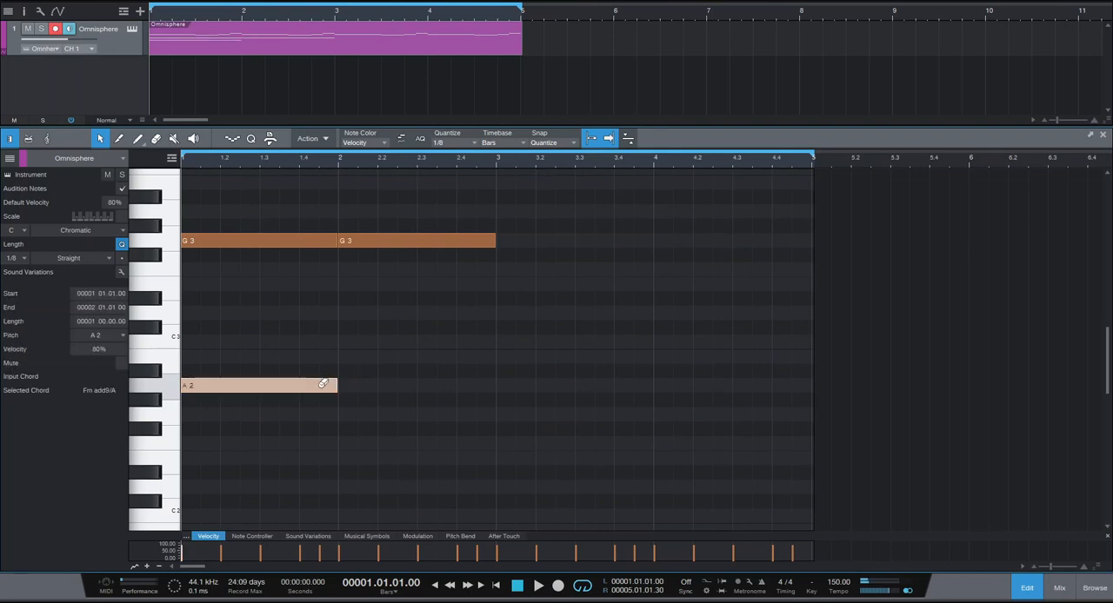
left_click_drag(202, 414, 487, 408)
left_click(497, 409)
key("space")
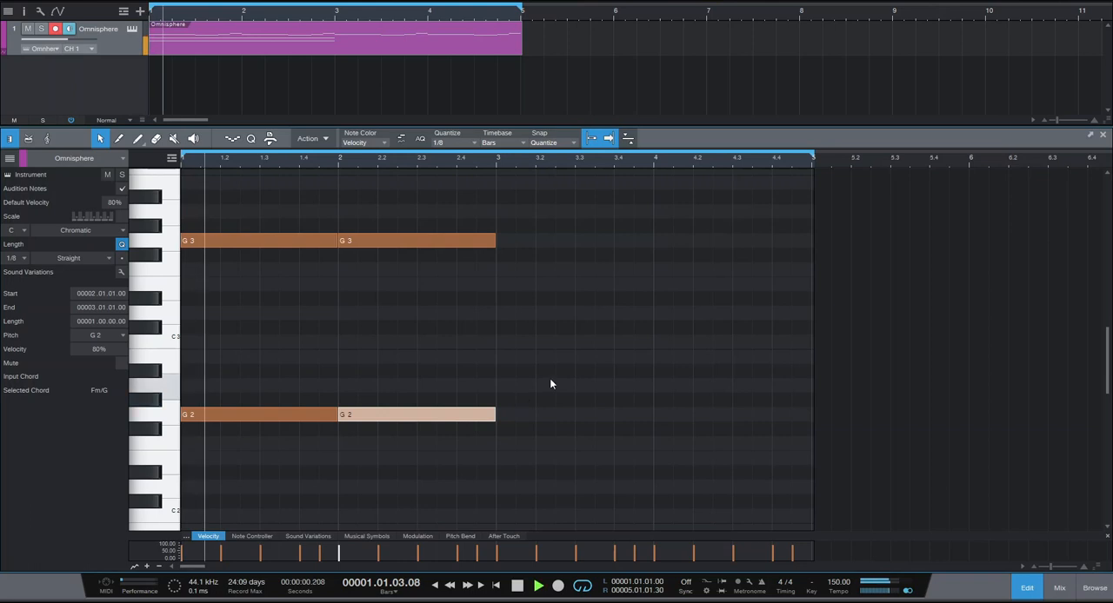
scroll(549, 379, "up", 4)
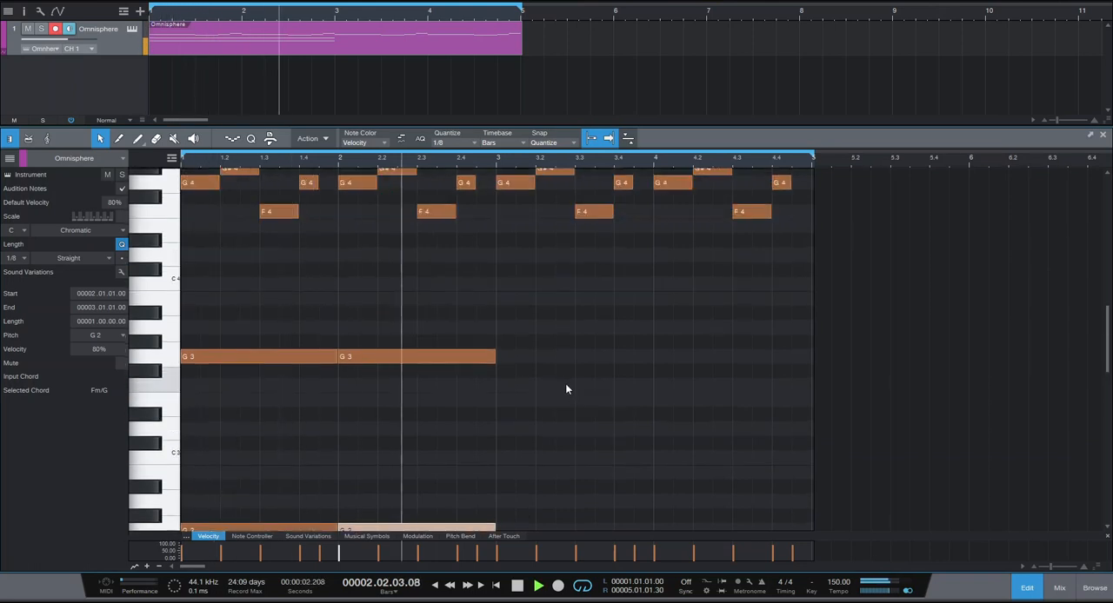
key("space")
Duplicate the four G3 and G2 notes from bars 1 and 2 into bars 3 and 4.
scroll(591, 417, "down", 3)
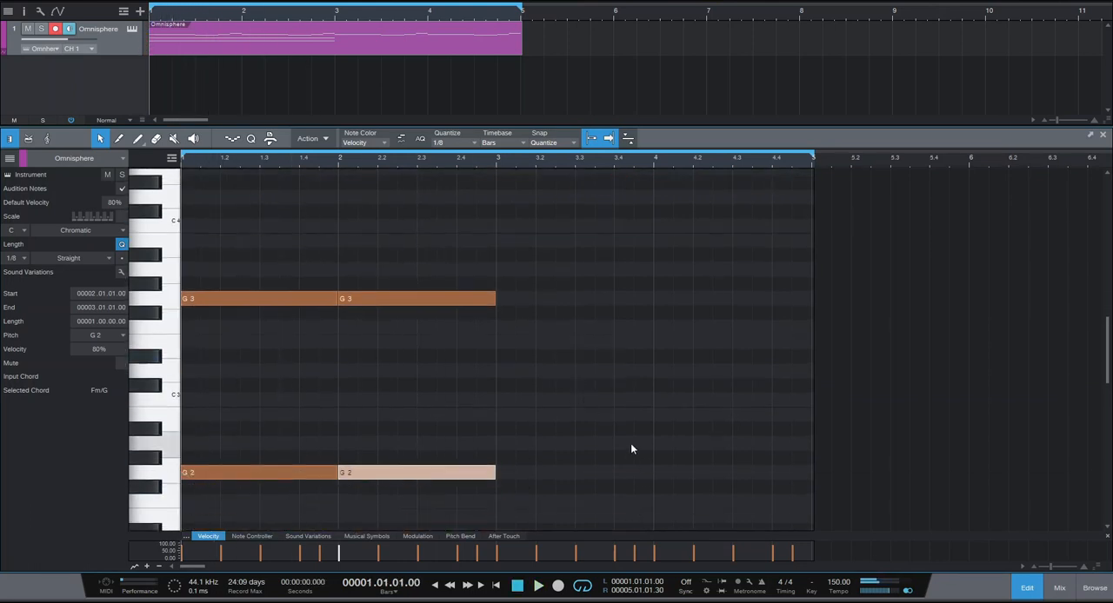
left_click_drag(614, 494, 261, 292)
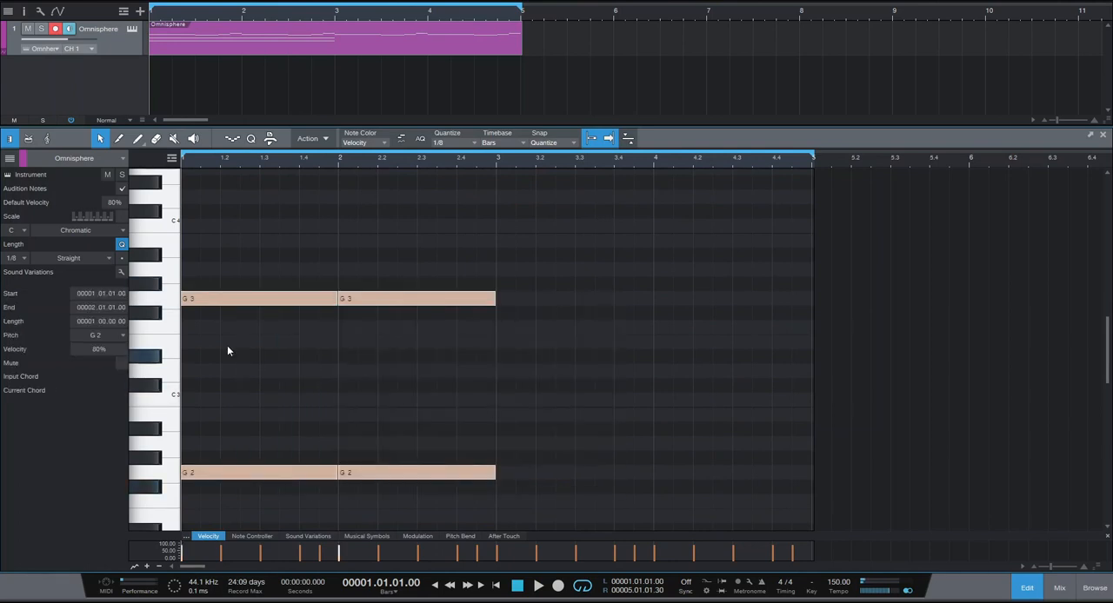
key("ctrl+d")
left_click(581, 363)
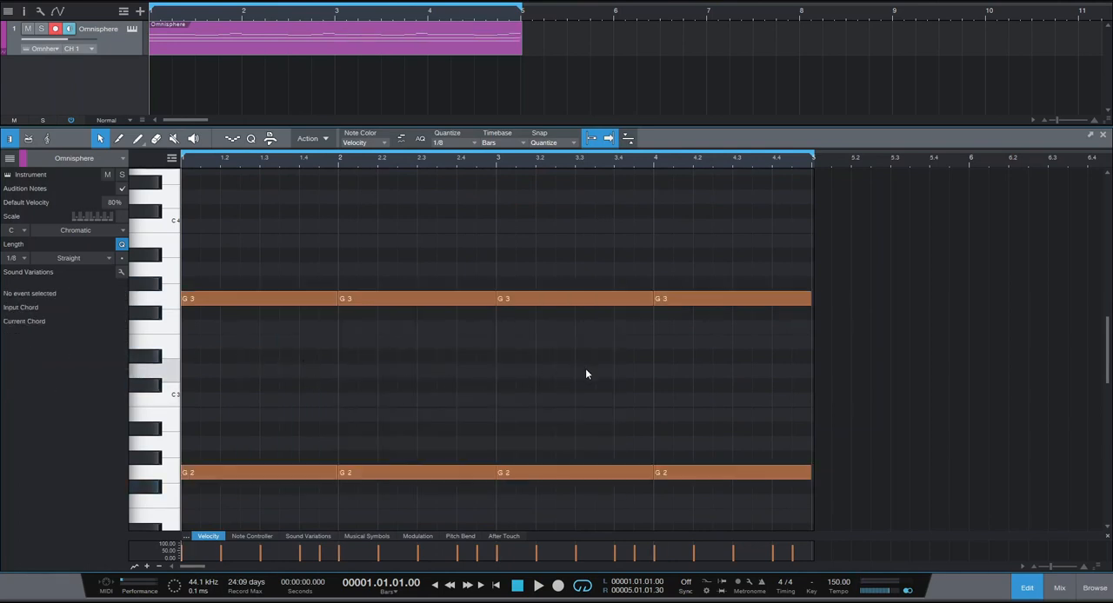
Move the G3 and G2 notes in bars 3 and 4 up one semitone to G#3 and G#2 and play the loop.
left_click_drag(556, 287, 678, 480)
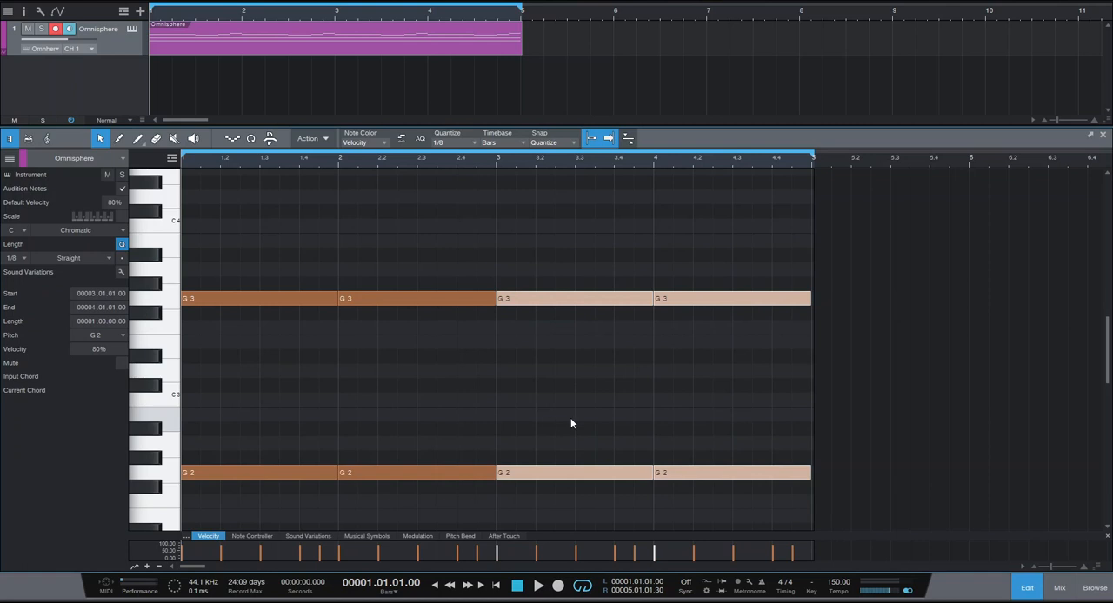
scroll(643, 437, "down", 2)
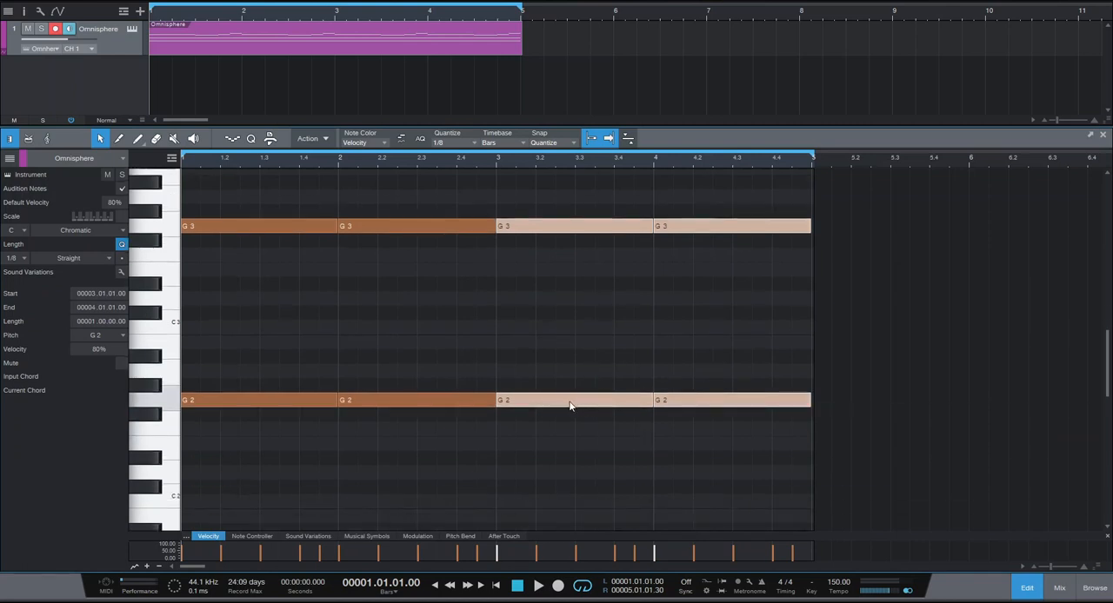
left_click(467, 397)
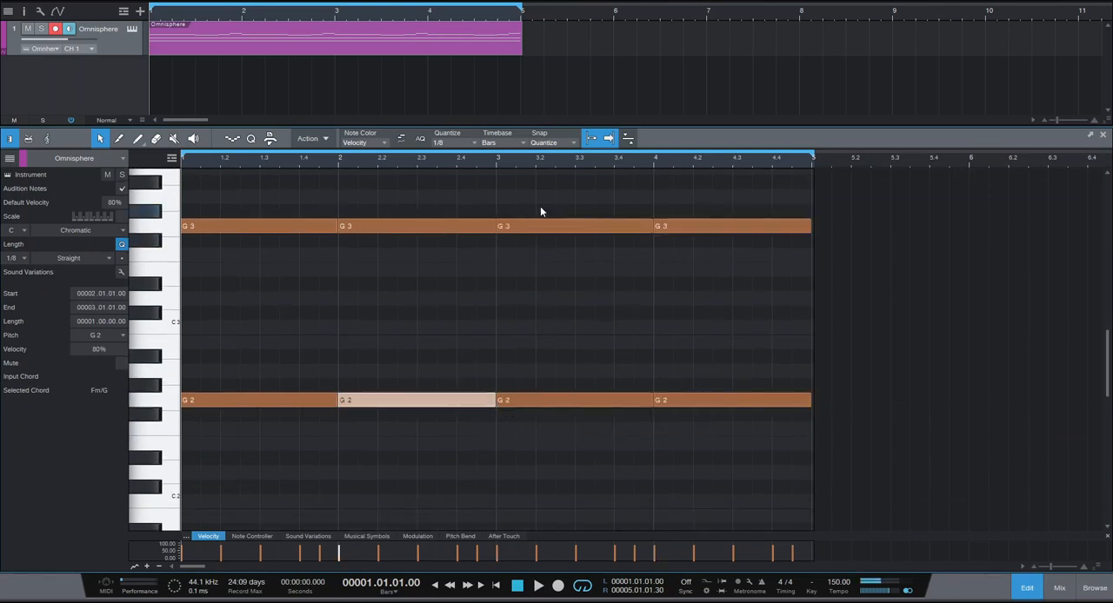
left_click_drag(537, 214, 691, 455)
left_click_drag(616, 406, 617, 393)
key("space")
scroll(593, 435, "up", 2)
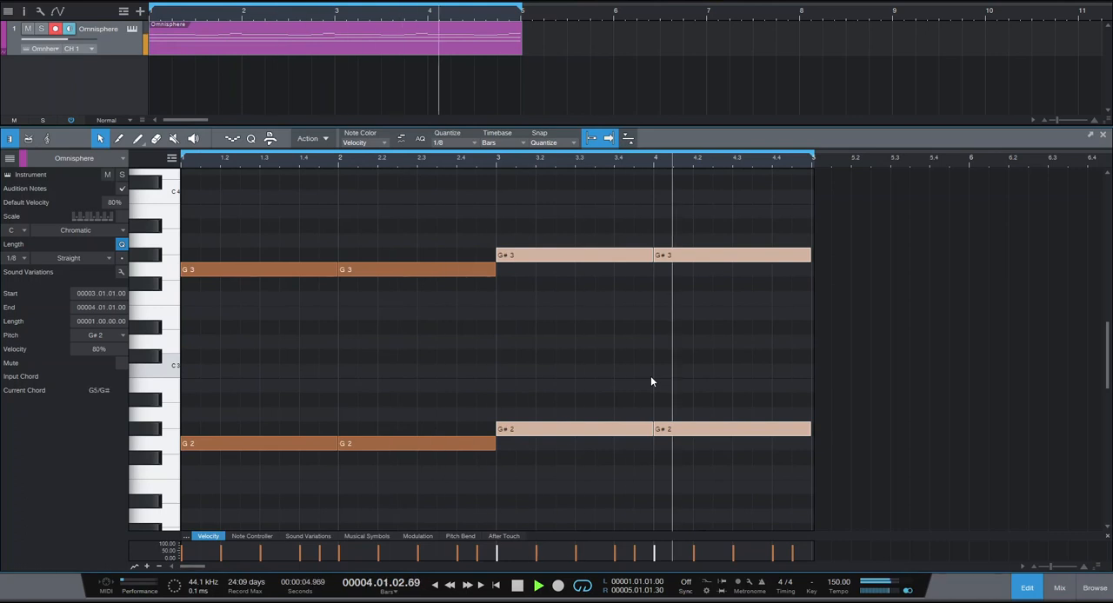
key("space")
Add eighth-note C4 on beat 2 and D4 on beat 3 of bar 1 as a counter-melody and audition it.
scroll(651, 381, "up", 5)
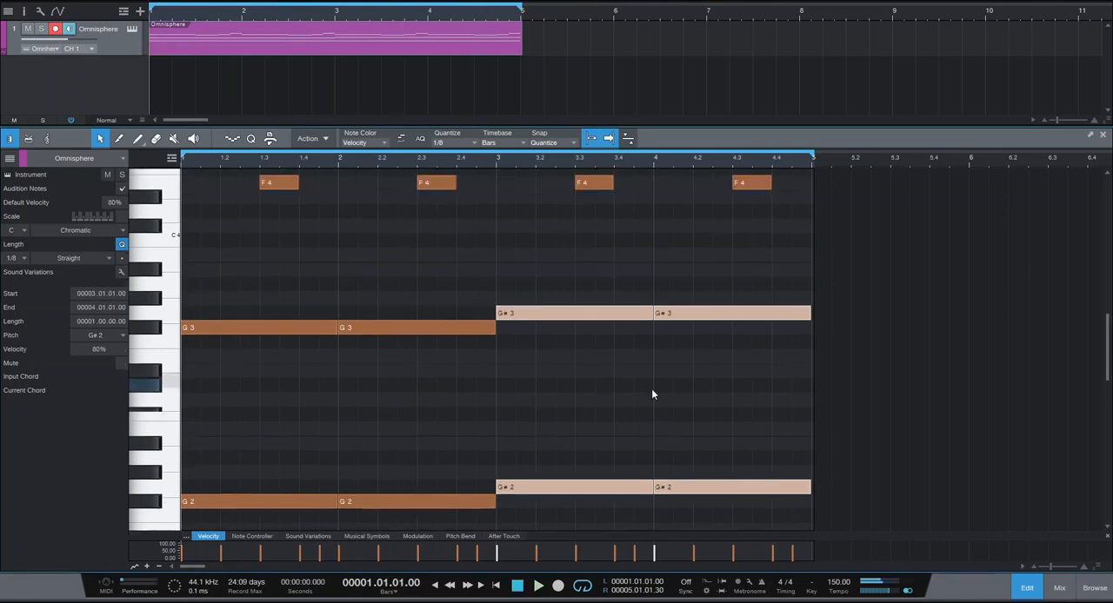
scroll(564, 394, "down", 2)
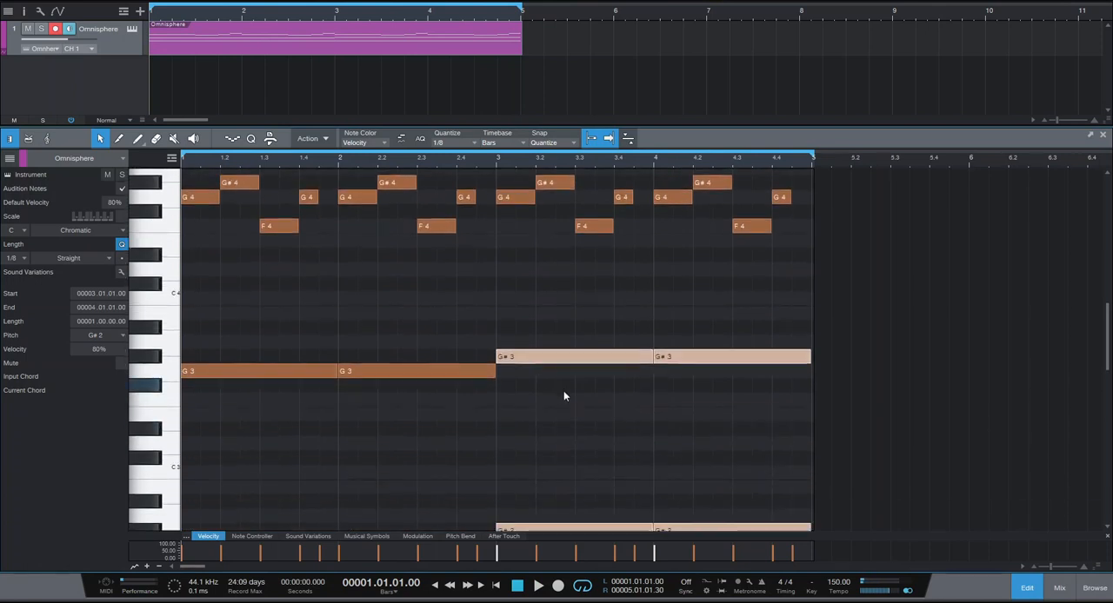
key("space")
key("space")
double_click(230, 299)
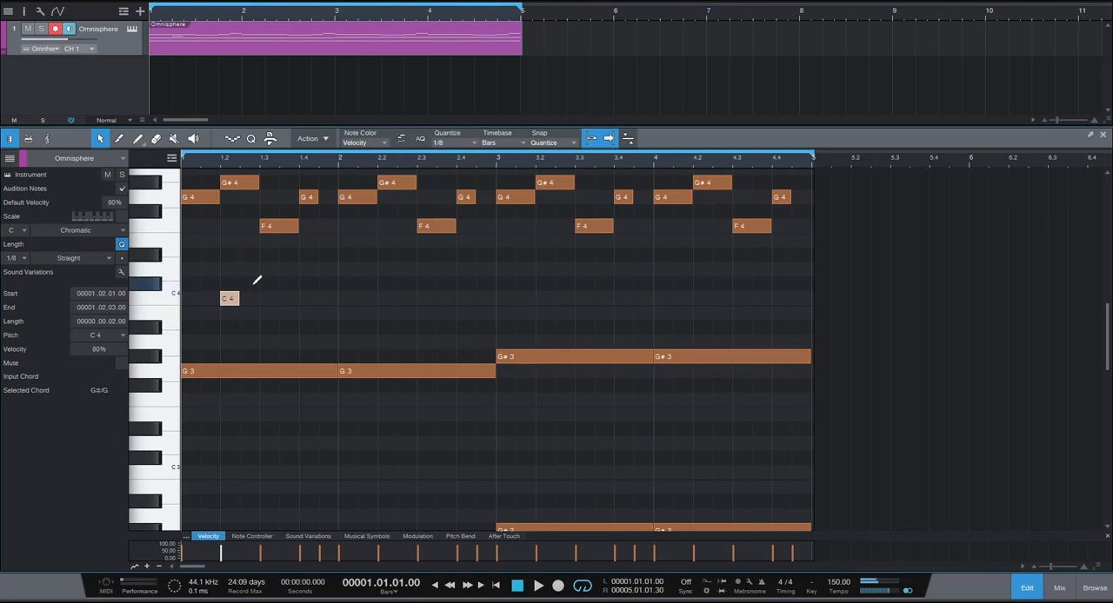
double_click(268, 270)
key("space")
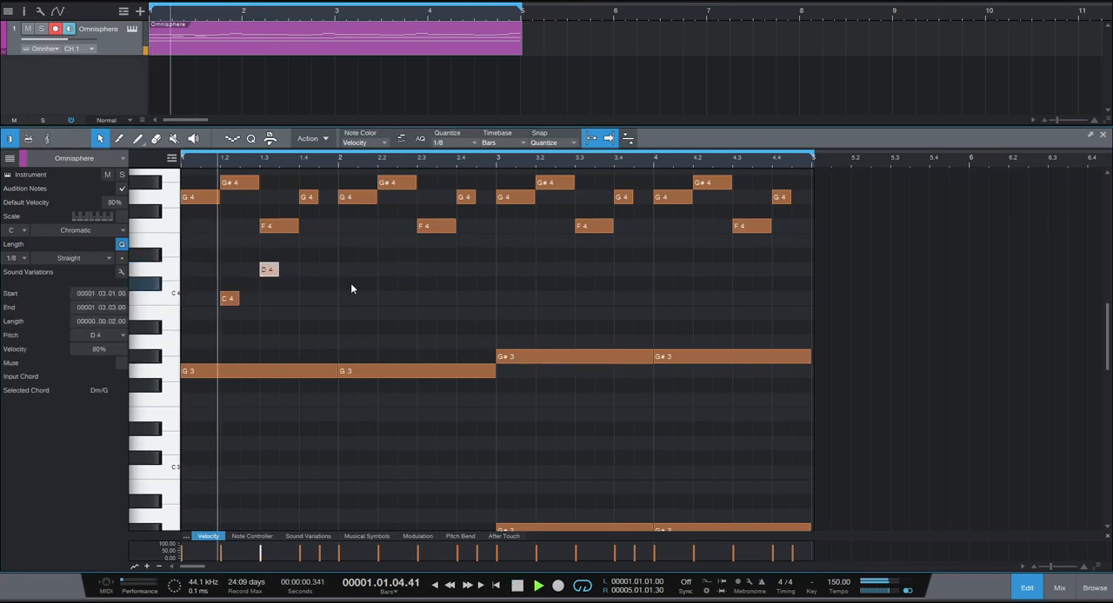
key("space")
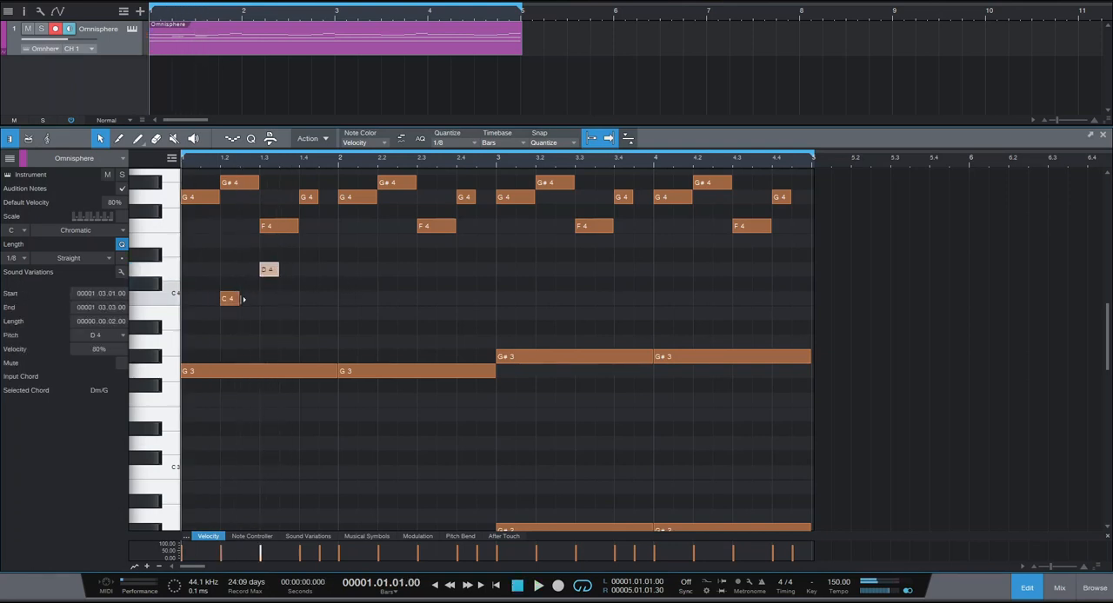
Extend the bar 1 C4 and D4 notes to one beat, add a one-beat D#4 on beat 4 and play the loop.
left_click_drag(281, 273, 339, 256)
key("space")
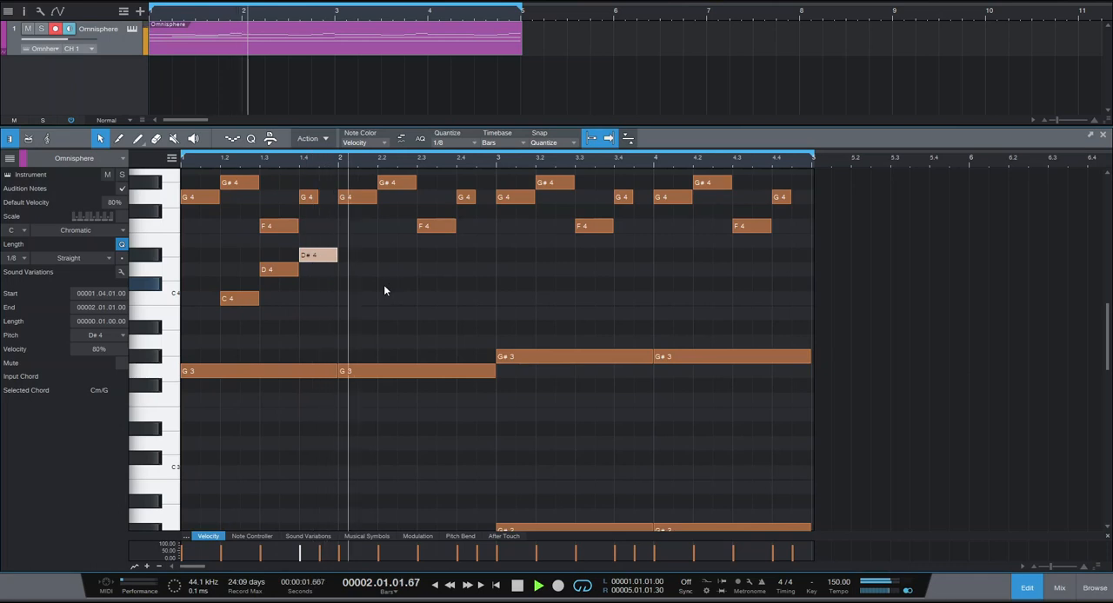
key("space")
Add a two-beat C4 from beat 2 and a one-beat D4 on beat 4 of bar 2, and audition the loop.
left_click(391, 280)
mouse_move(391, 280)
left_mouse_down()
mouse_move(397, 299)
mouse_move(443, 299)
mouse_move(464, 269)
mouse_move(491, 271)
left_mouse_up()
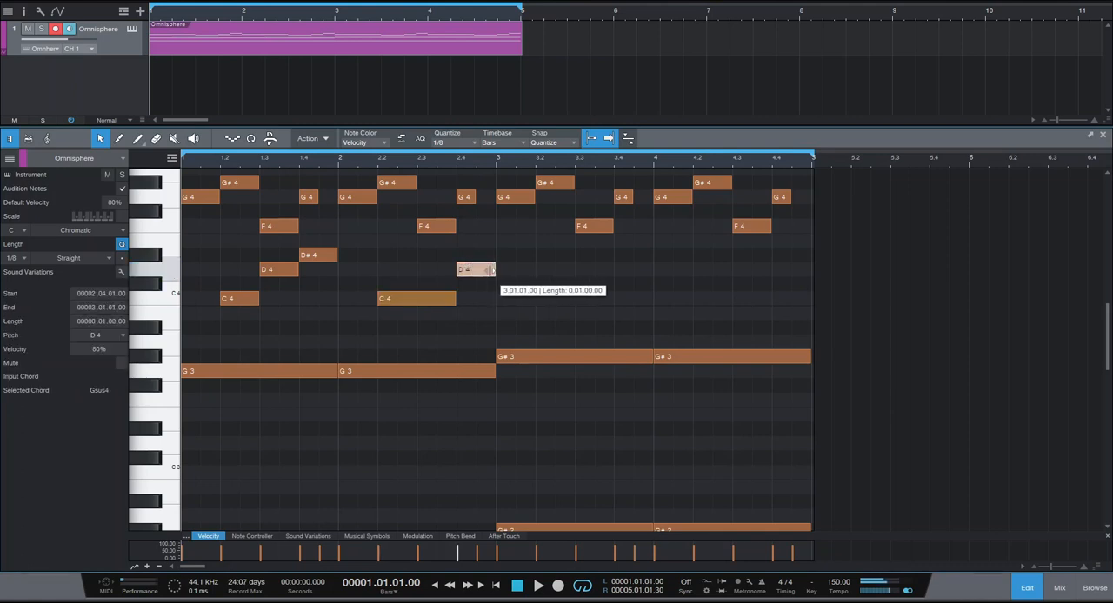
key("space")
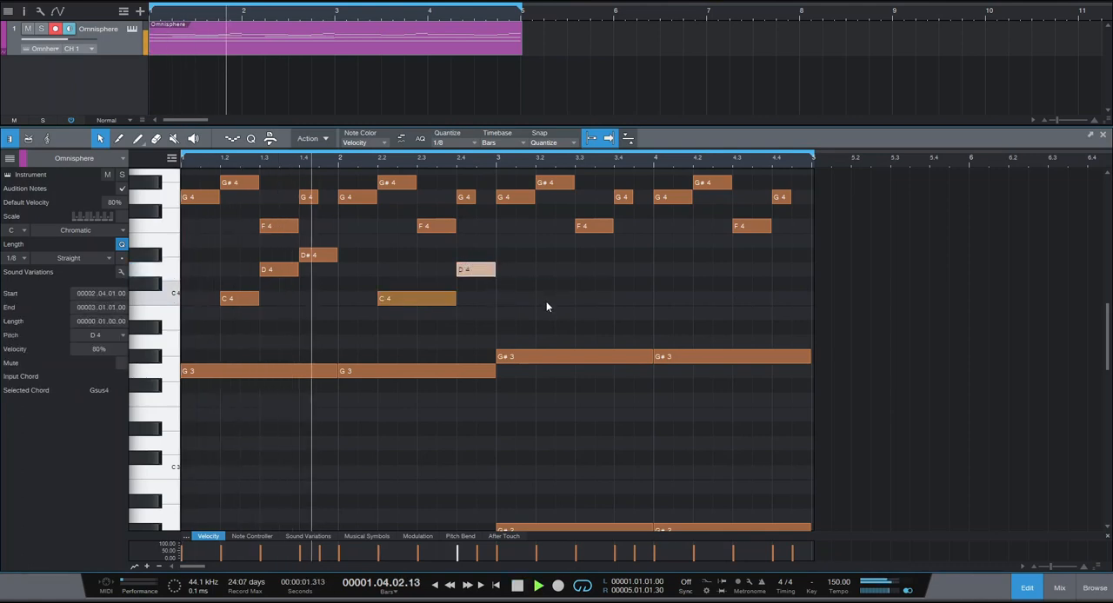
key("space")
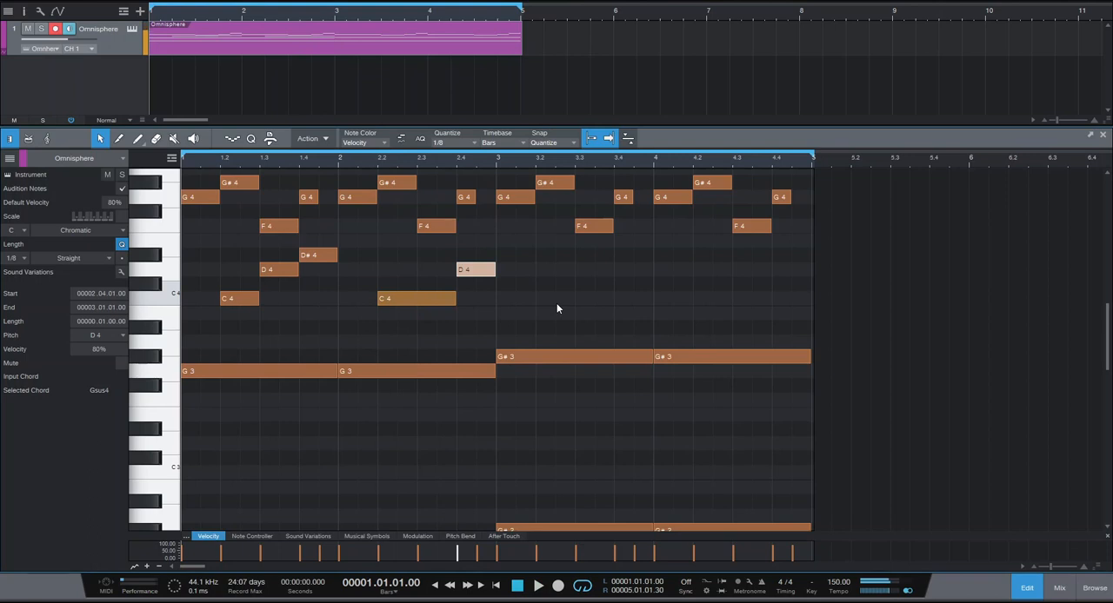
Continue the counter-melody in bar 3 with a two-beat D#4 from beat 2 and a one-beat C4 on beat 4.
left_click(529, 269)
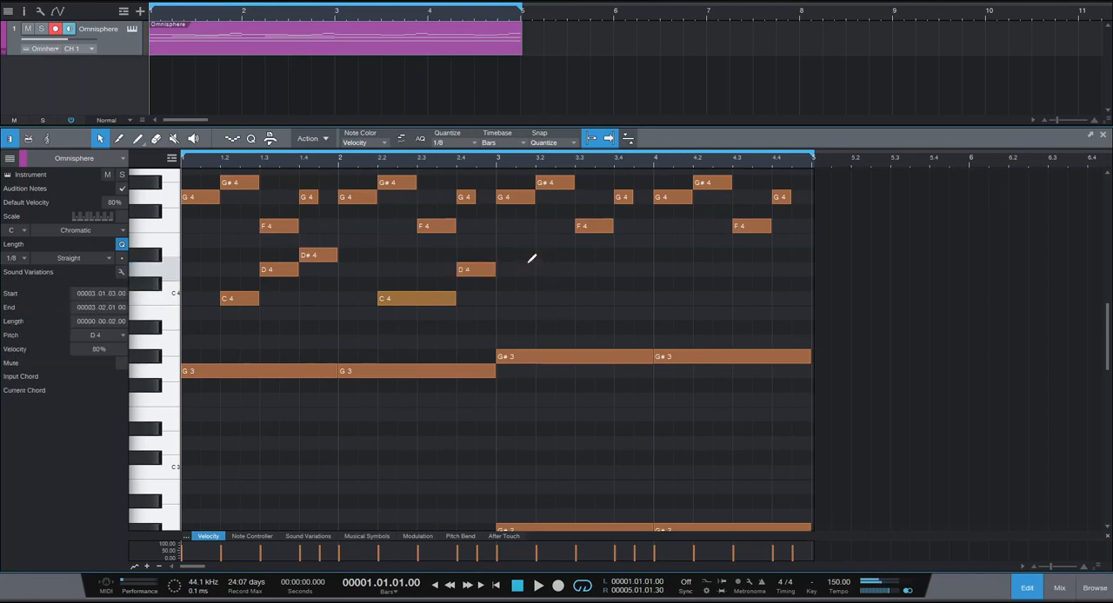
left_click_drag(537, 254, 614, 258)
mouse_move(628, 306)
left_mouse_down()
mouse_move(621, 313)
mouse_move(653, 299)
left_mouse_up()
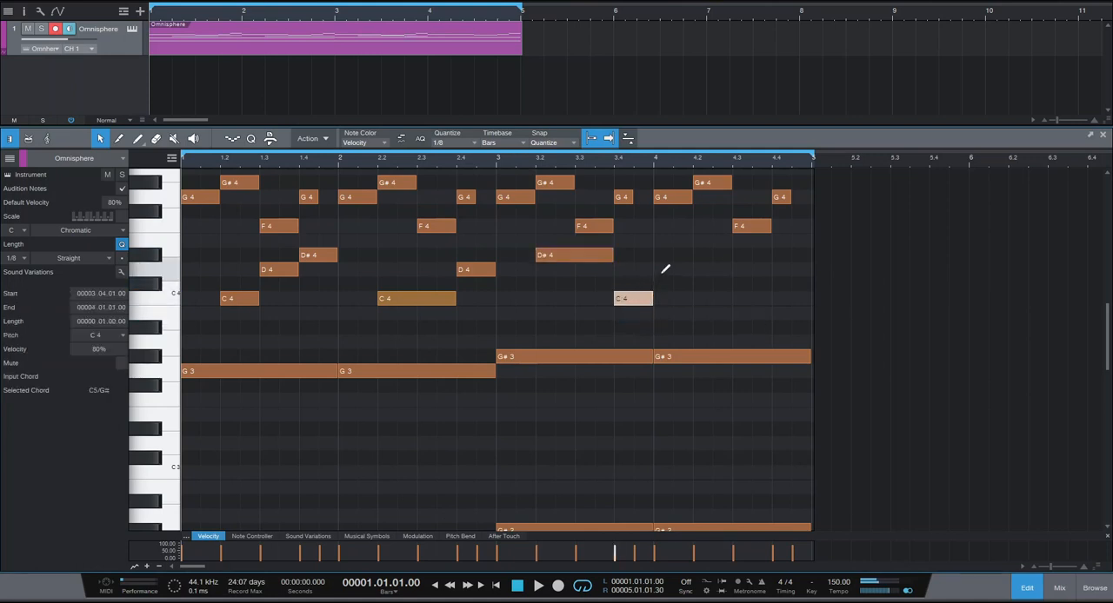
Fill bar 4 with an eighth-note D4, a D#4 held until beat 3, and one-beat D4 and C4, and play the loop.
left_click(665, 269)
left_click(690, 253)
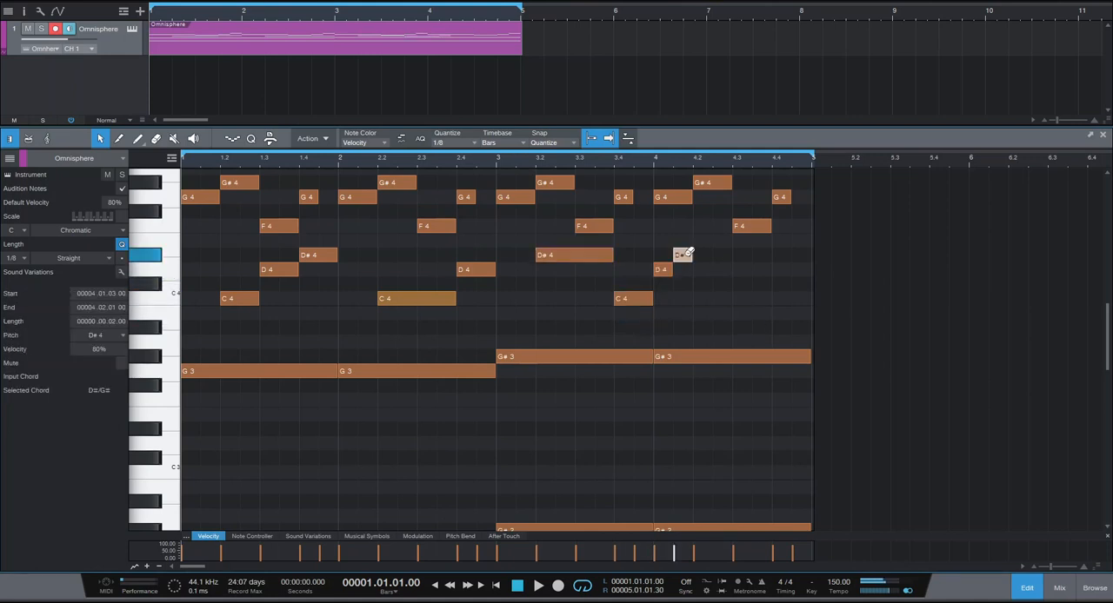
mouse_move(696, 257)
left_mouse_down()
mouse_move(753, 257)
mouse_move(732, 256)
mouse_move(811, 297)
left_mouse_up()
left_click(743, 270)
left_click(781, 298)
key("space")
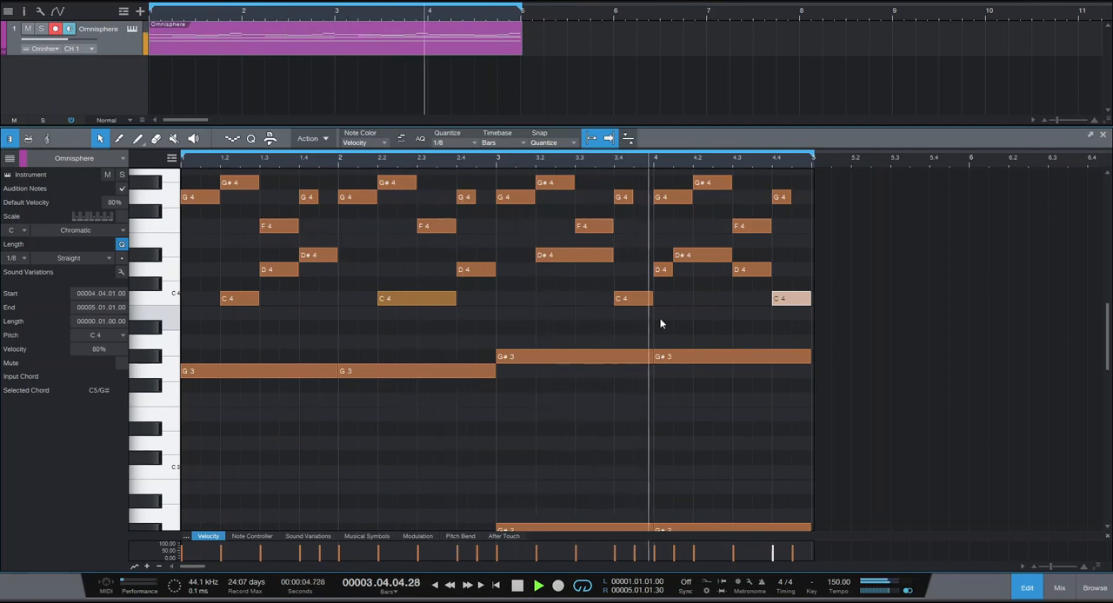
key("space")
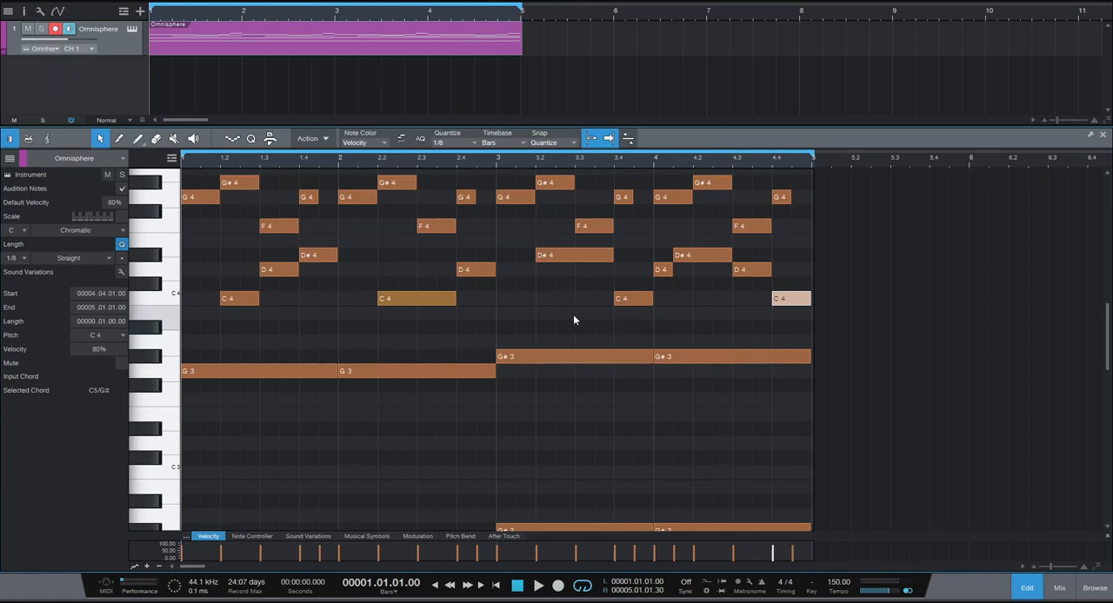
scroll(573, 320, "down", 3)
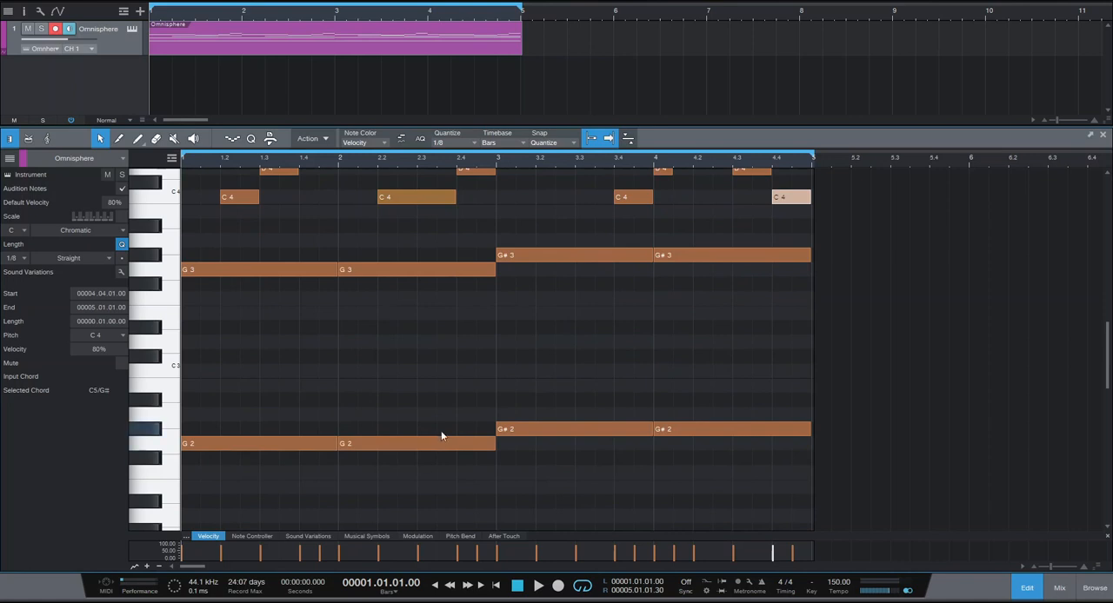
scroll(427, 405, "up", 2)
left_click(418, 397)
scroll(365, 306, "down", 1)
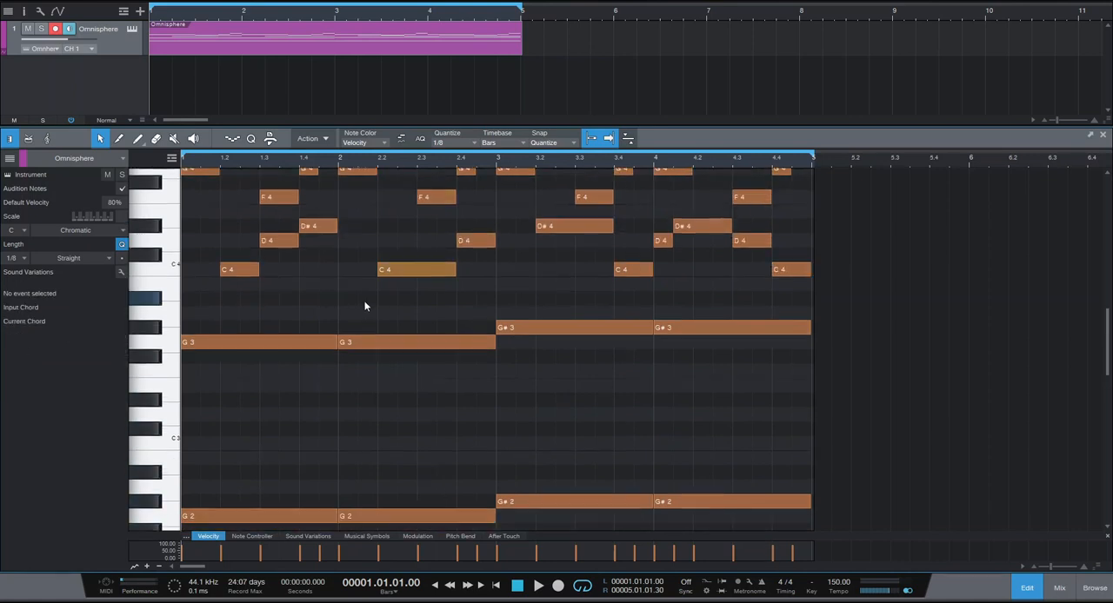
scroll(346, 302, "up", 3)
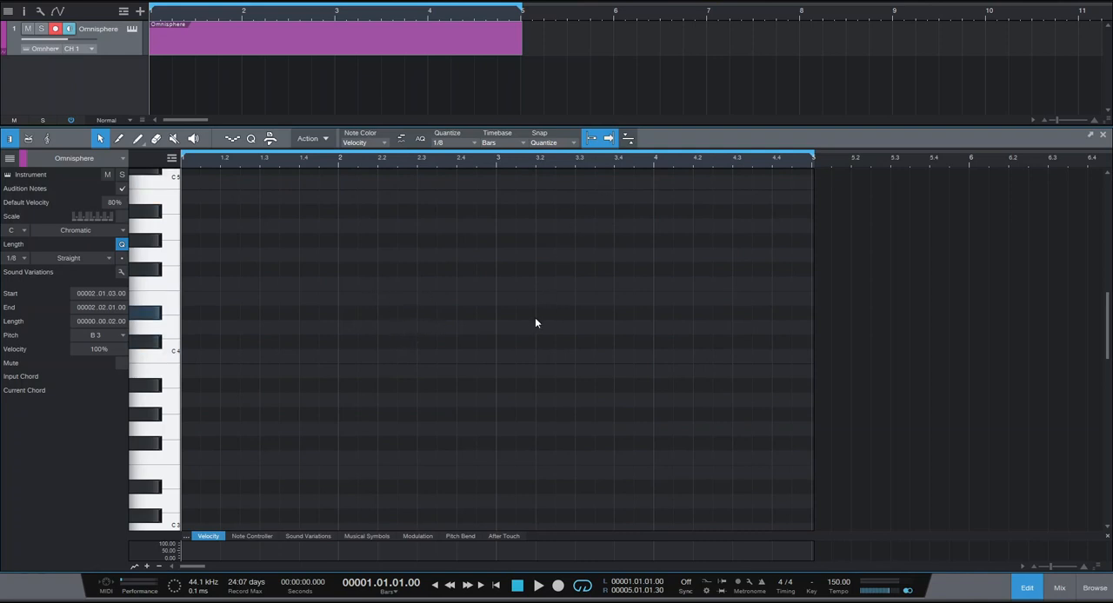
Add a C4, D#4 and G4 chord at the start of bar 1 and extend all three notes to one full bar.
left_click(199, 355)
left_click(199, 313)
left_click(195, 255)
key("ctrl+a")
left_click_drag(202, 254, 337, 254)
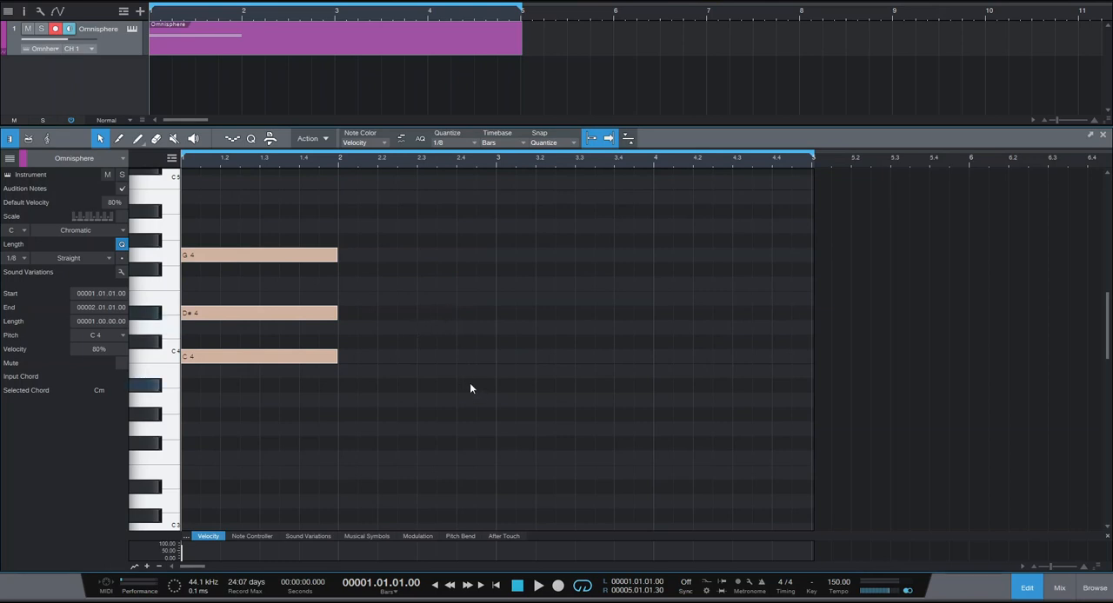
Raise the chord's D#4 one octave to D#5 and audition the bar 1 chord.
scroll(471, 388, "up", 1)
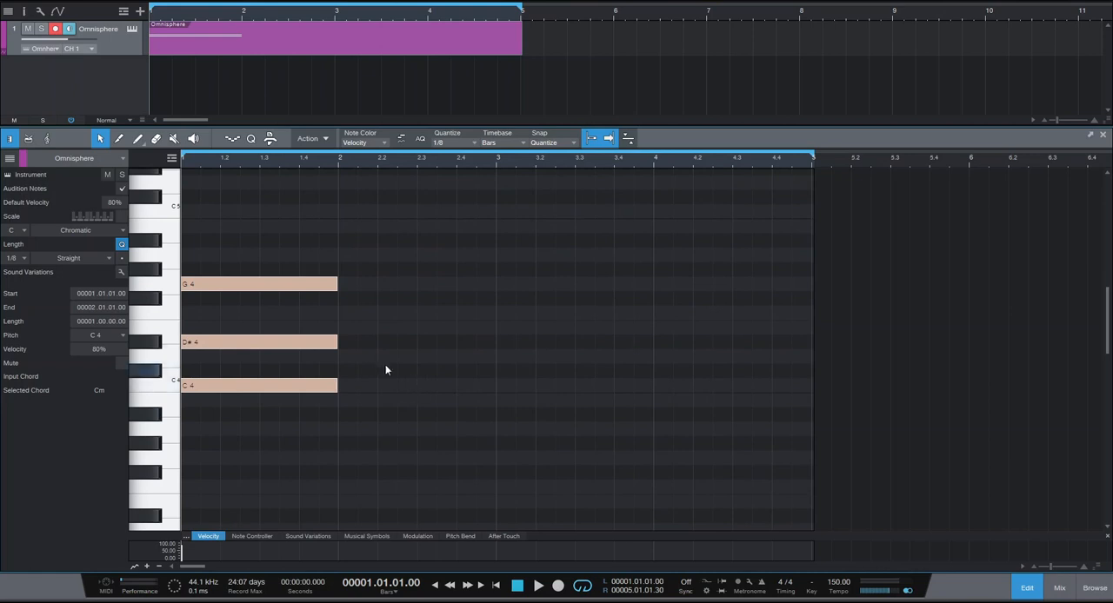
left_click(417, 309)
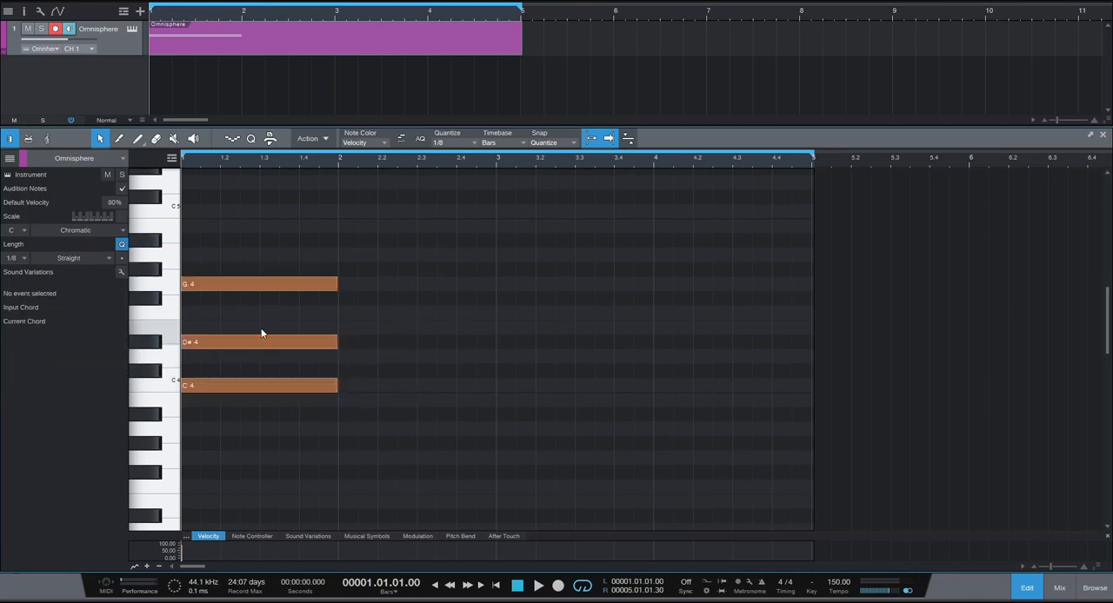
left_click(203, 344)
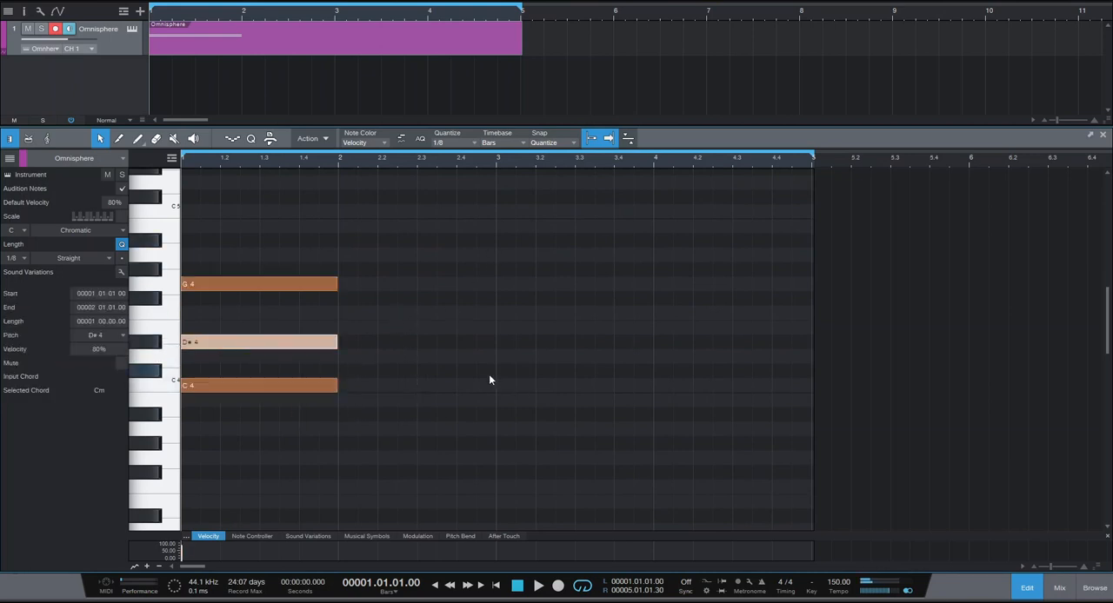
key("shift+Up")
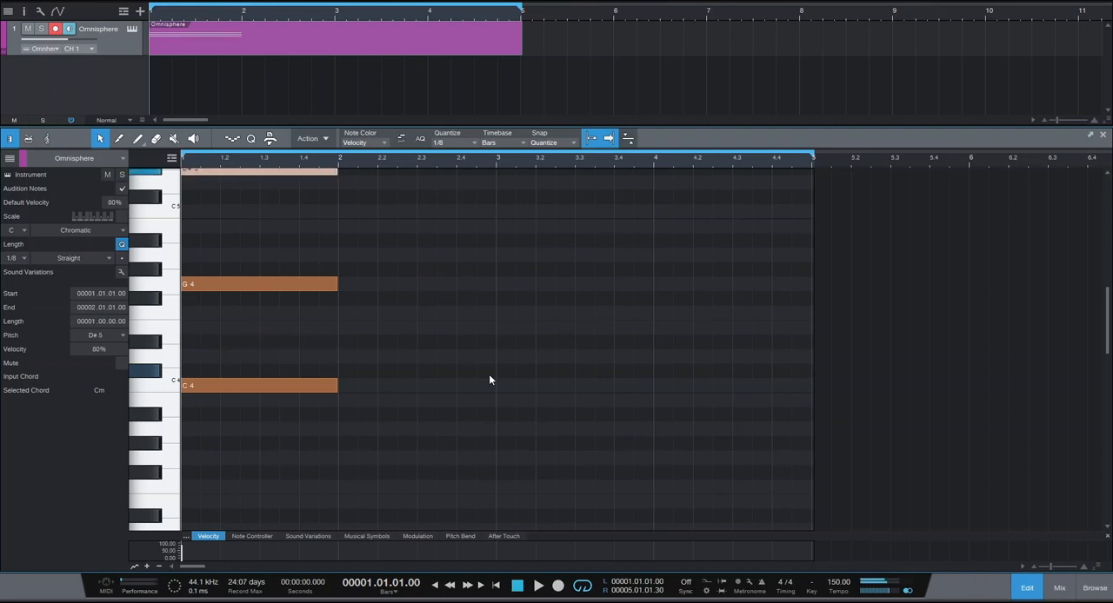
scroll(489, 374, "up", 2)
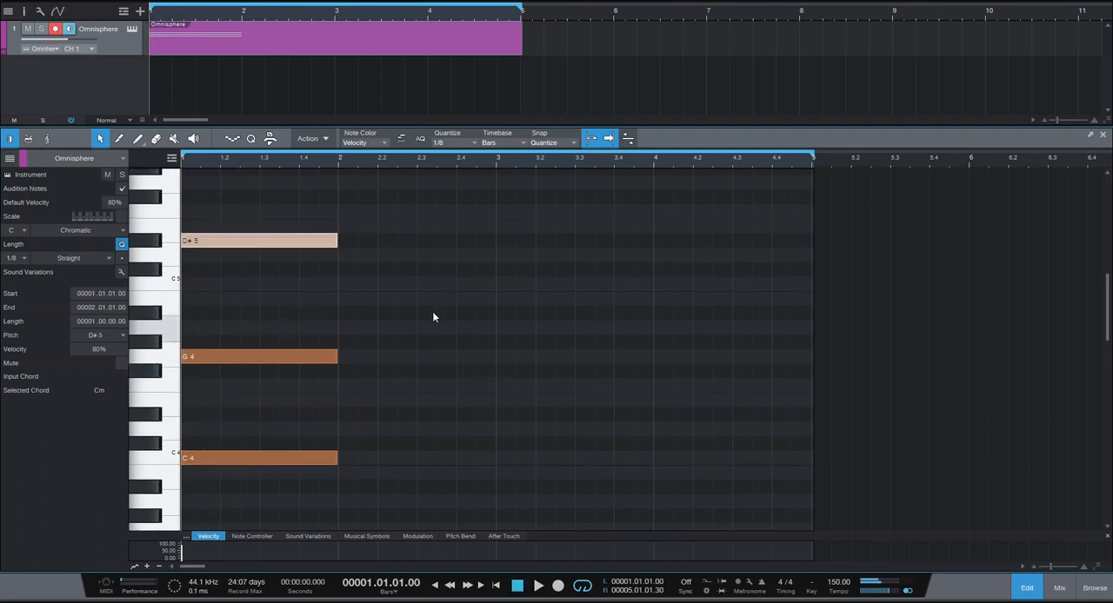
left_click(474, 365)
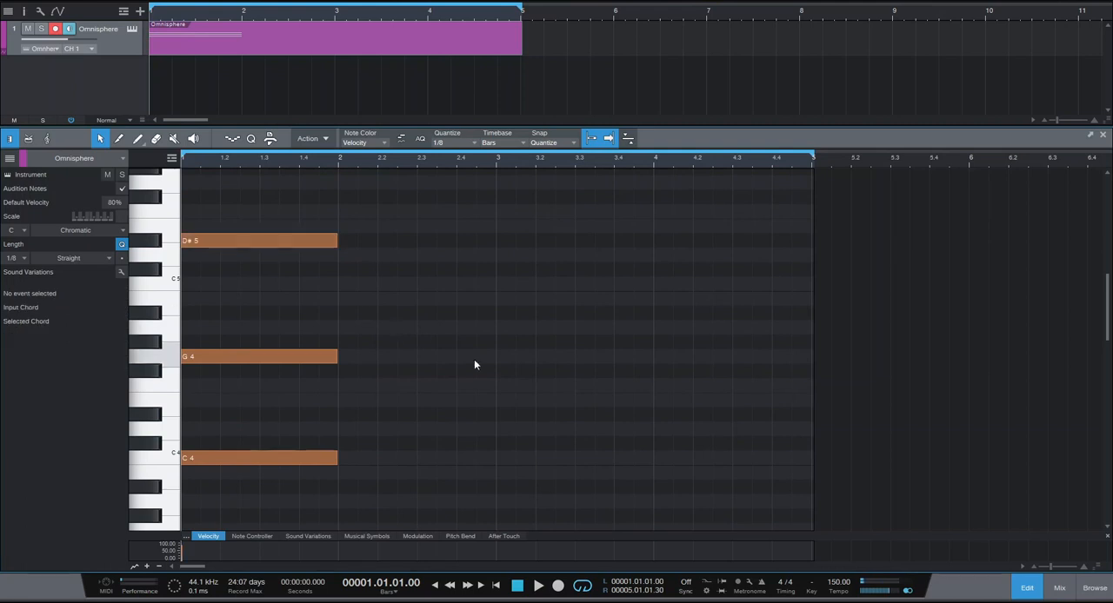
key("space")
key("space")
Set the song tempo to 163 and audition the bar 1 chord at that speed.
scroll(837, 582, "up", 13)
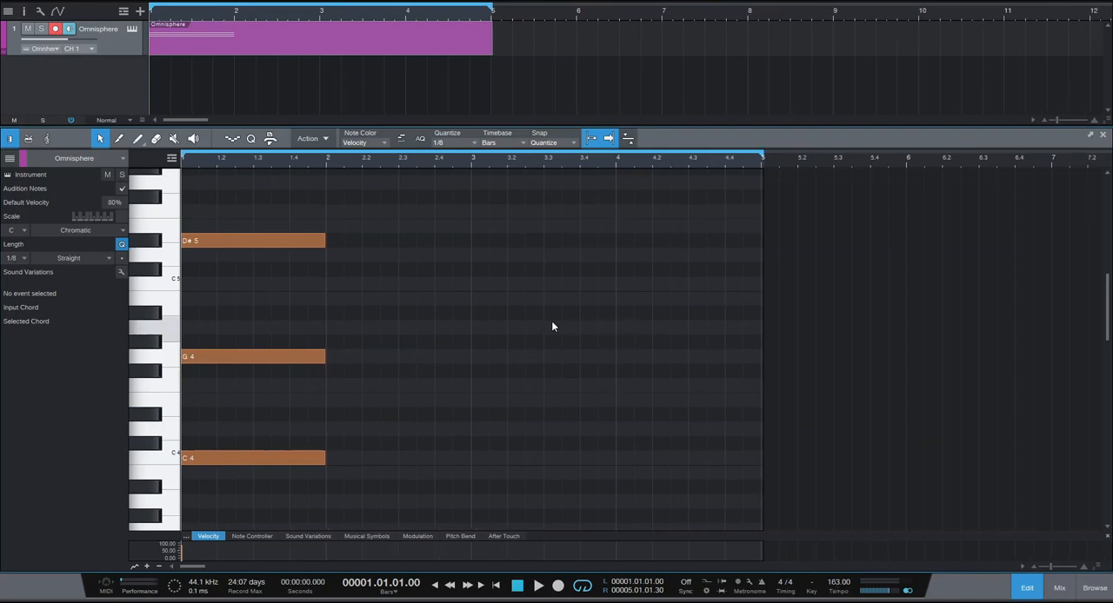
key("space")
key("space")
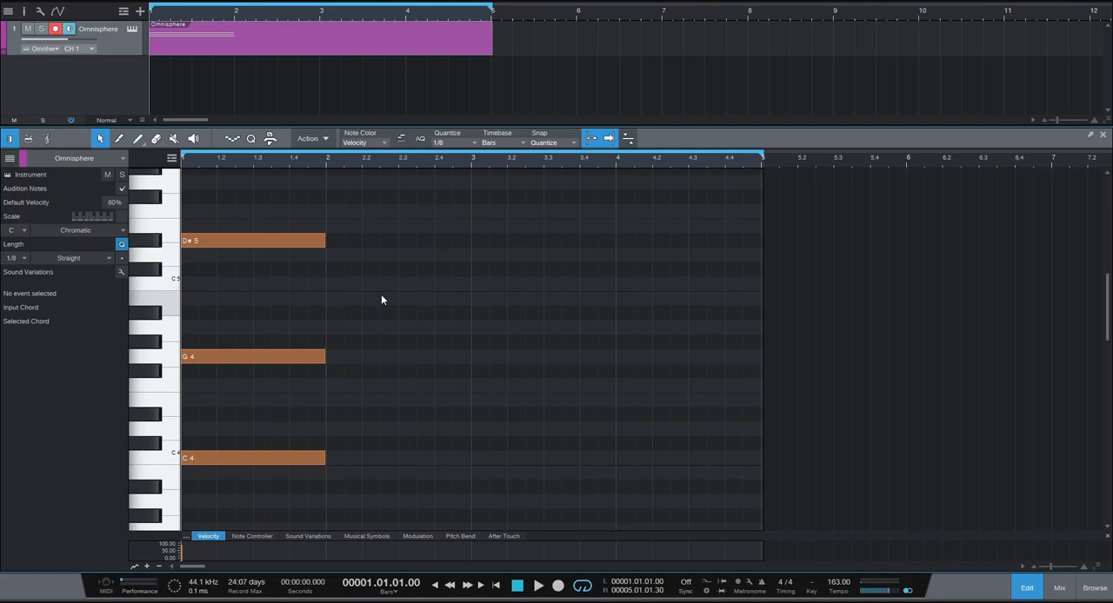
Add a two-beat C5 at the start of bar 2, one-beat D5 on beat 3 and G#4 on beat 4, and play them.
left_click(336, 283)
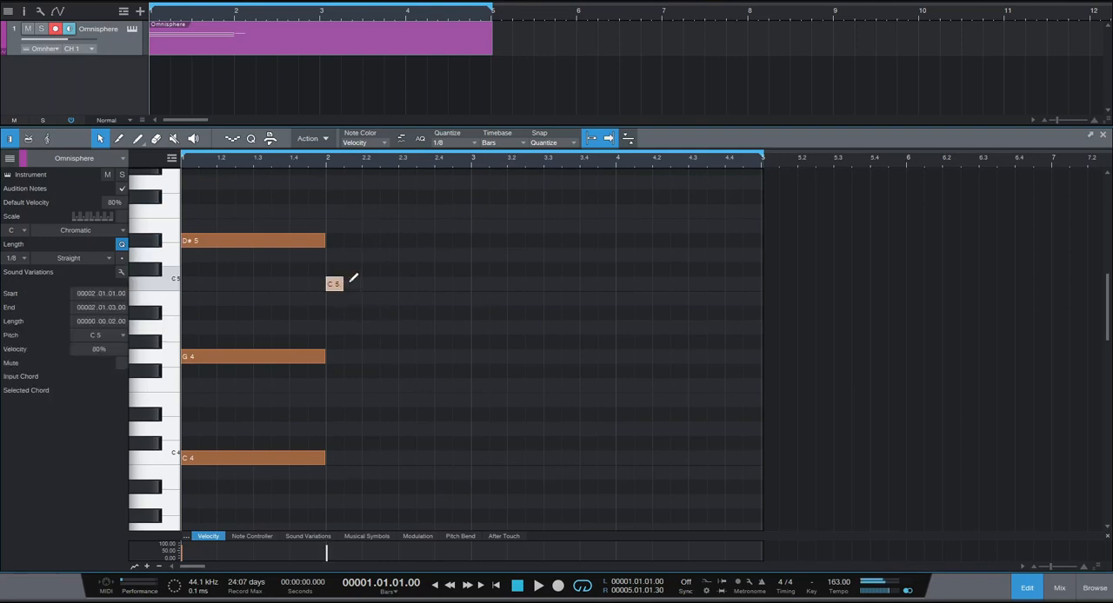
left_click_drag(347, 284, 434, 254)
left_click(407, 255)
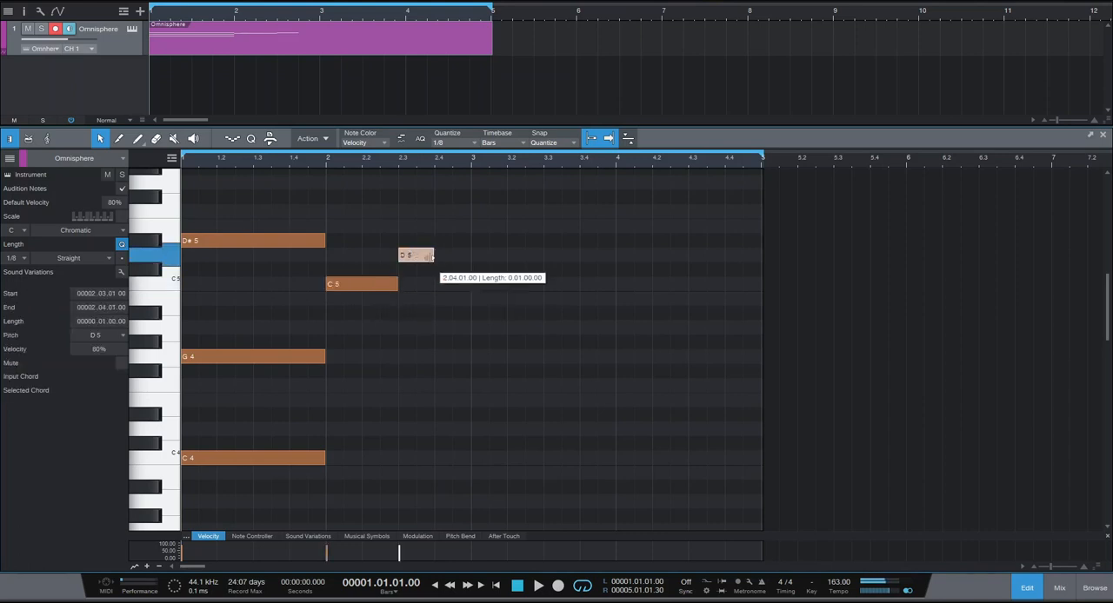
left_click(442, 326)
left_click(443, 328)
left_click_drag(453, 343, 471, 341)
key("space")
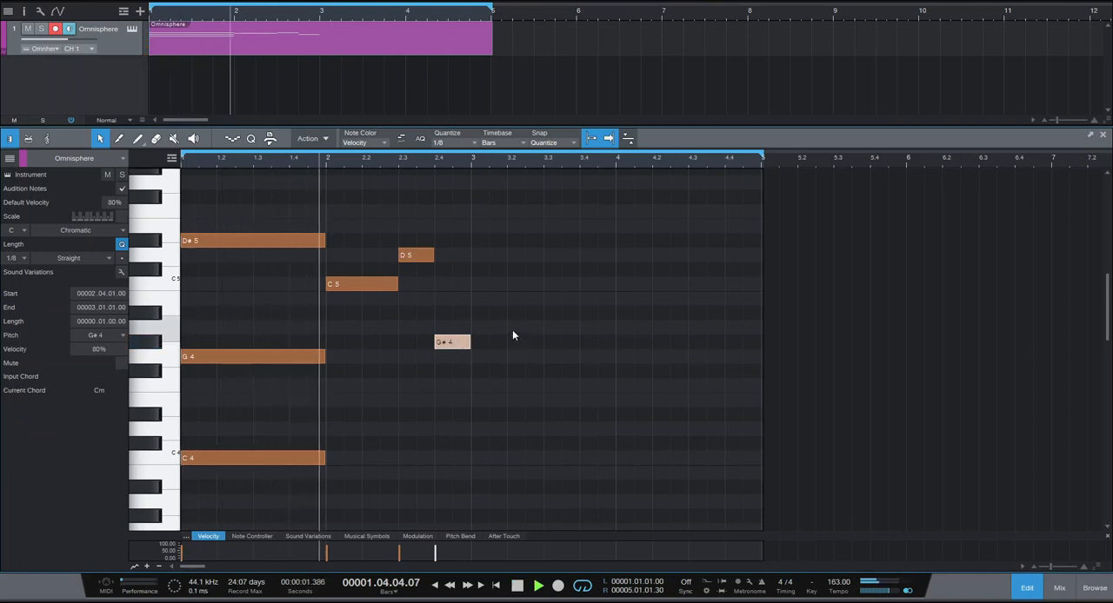
key("space")
Add a one-bar chord of G#3, C4 and D#4 in bar 3.
scroll(519, 318, "down", 1)
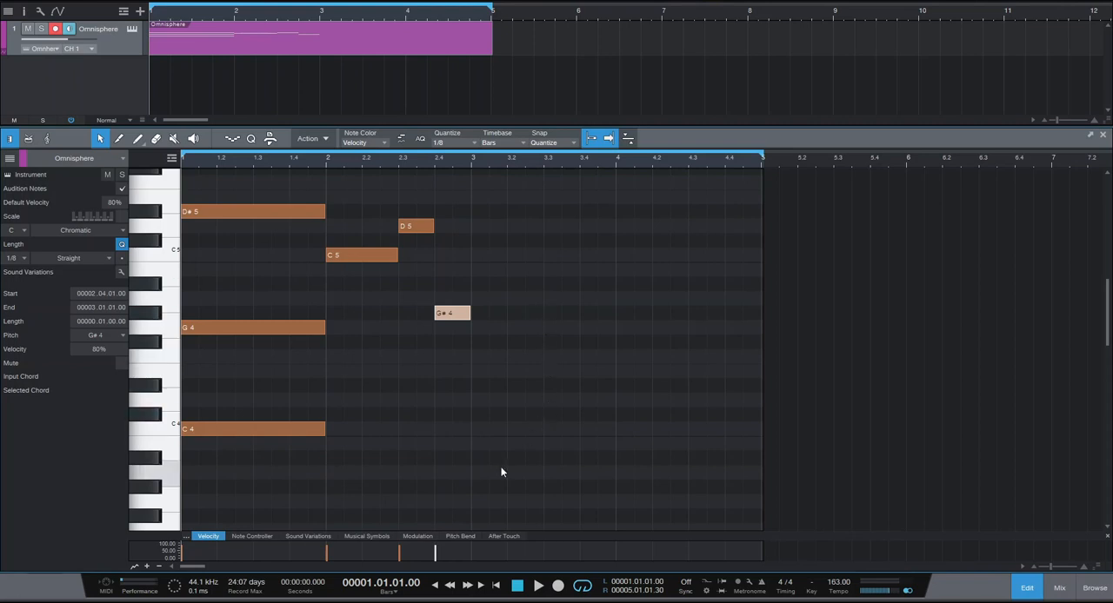
left_click(320, 430)
mouse_move(480, 468)
left_mouse_down()
mouse_move(481, 484)
mouse_move(615, 487)
left_mouse_up()
mouse_move(487, 415)
left_mouse_down()
mouse_move(476, 415)
mouse_move(478, 428)
mouse_move(617, 428)
left_mouse_up()
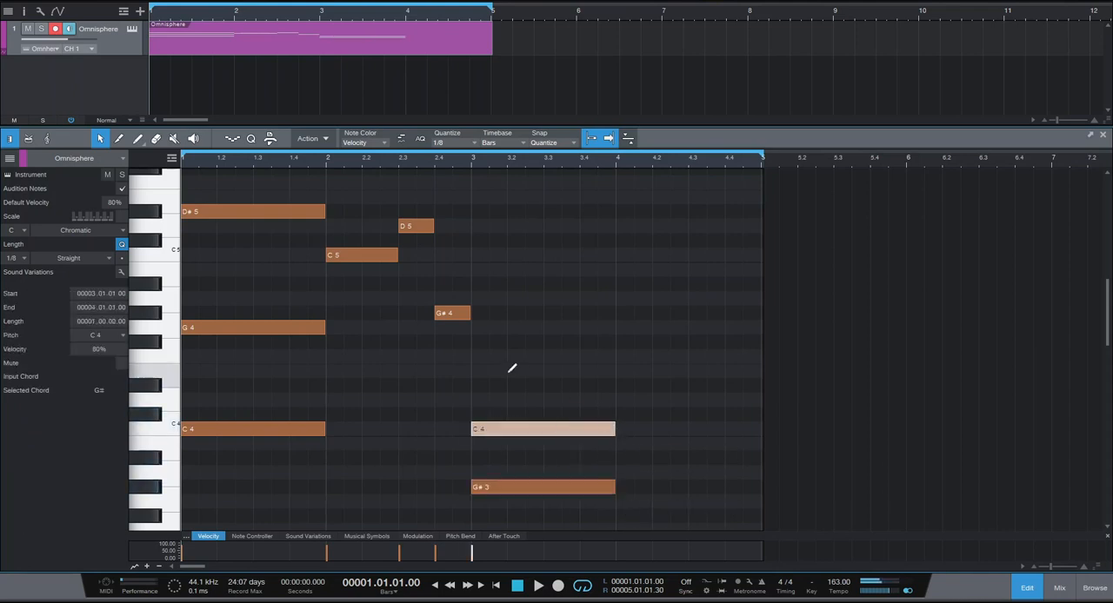
left_click(480, 369)
left_click(480, 368)
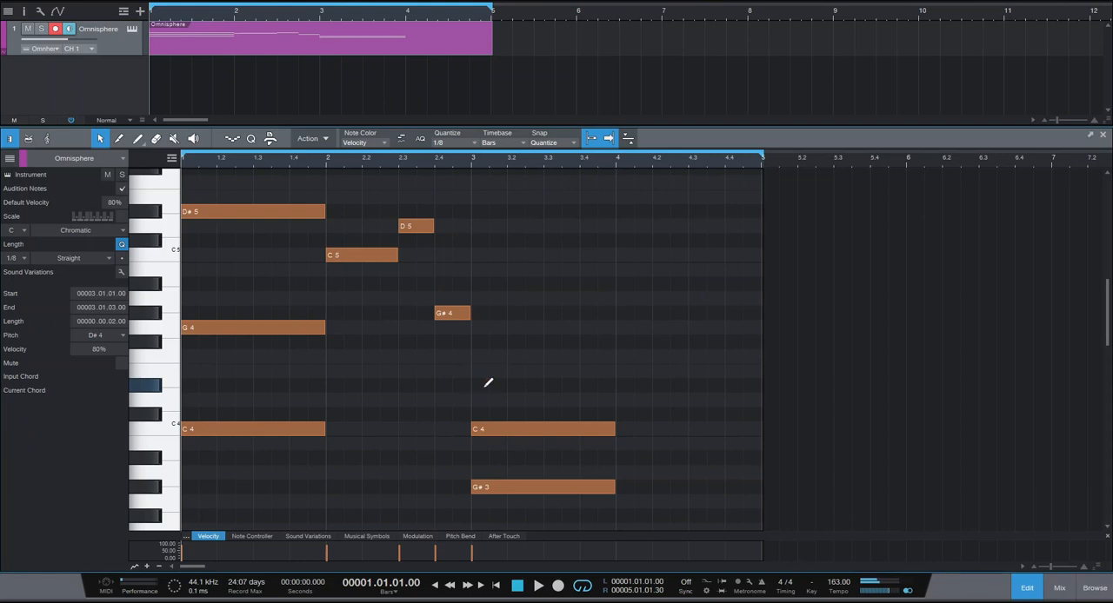
left_click_drag(491, 387, 615, 387)
Raise the bar 3 chord's C4 one octave to C5 and play the loop.
left_click(549, 435)
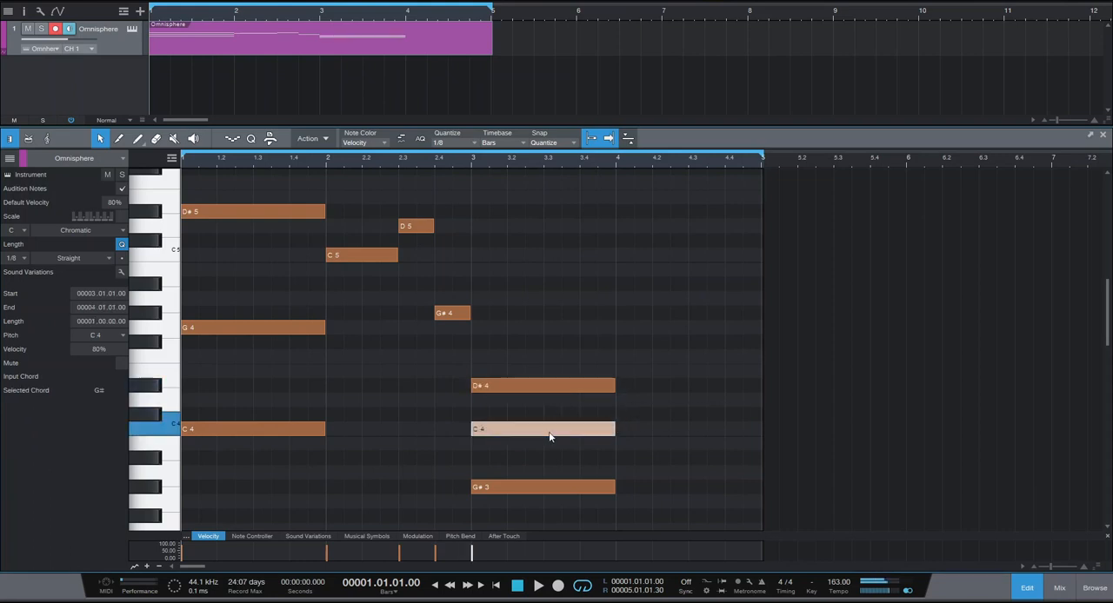
key("shift+Up")
key("space")
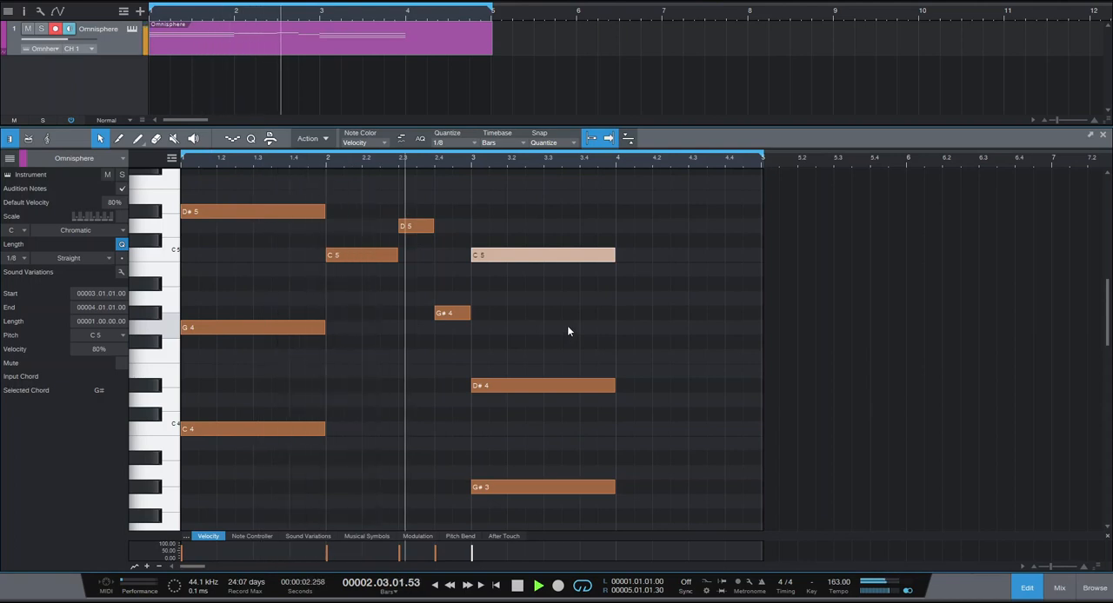
key("space")
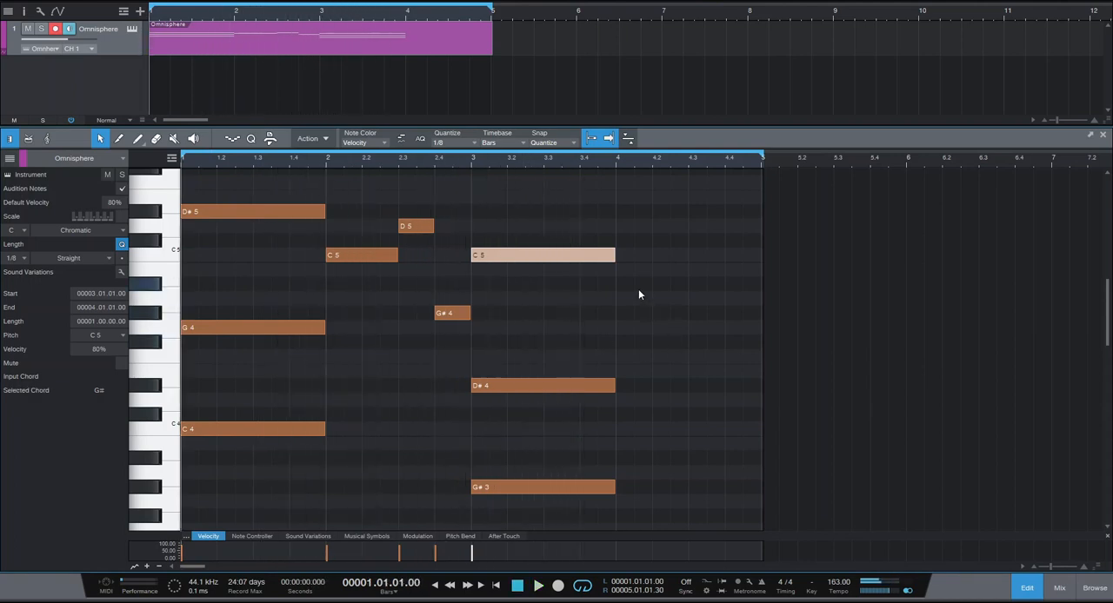
Add a two-beat G#4 at the start of bar 4, one-beat G4 on beat 3 and G#4 on beat 4, and play the loop.
left_click(626, 283)
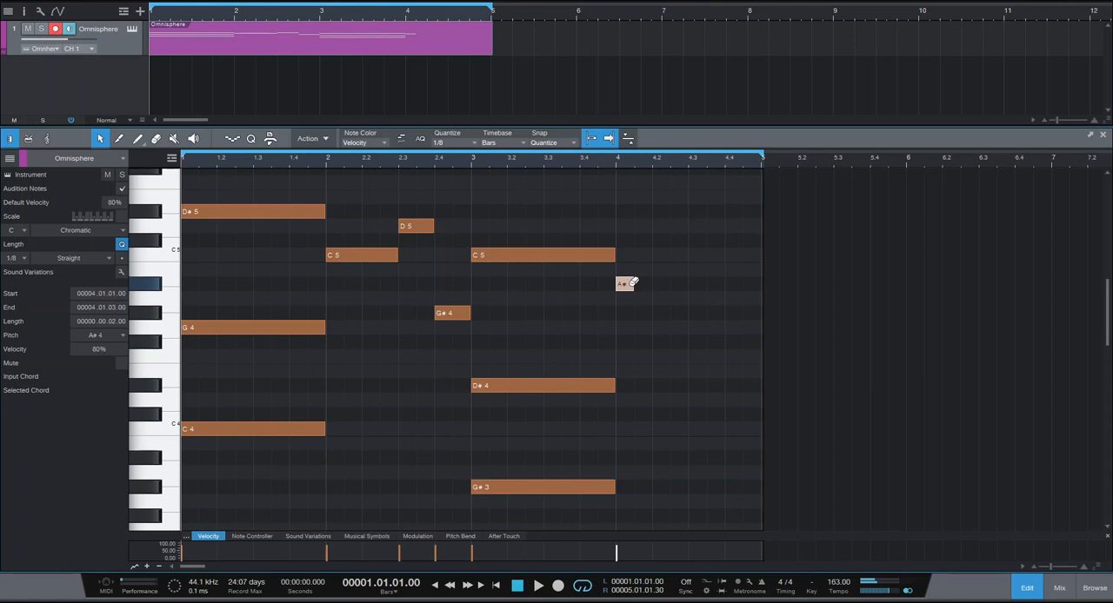
left_click(628, 284)
left_click(625, 312)
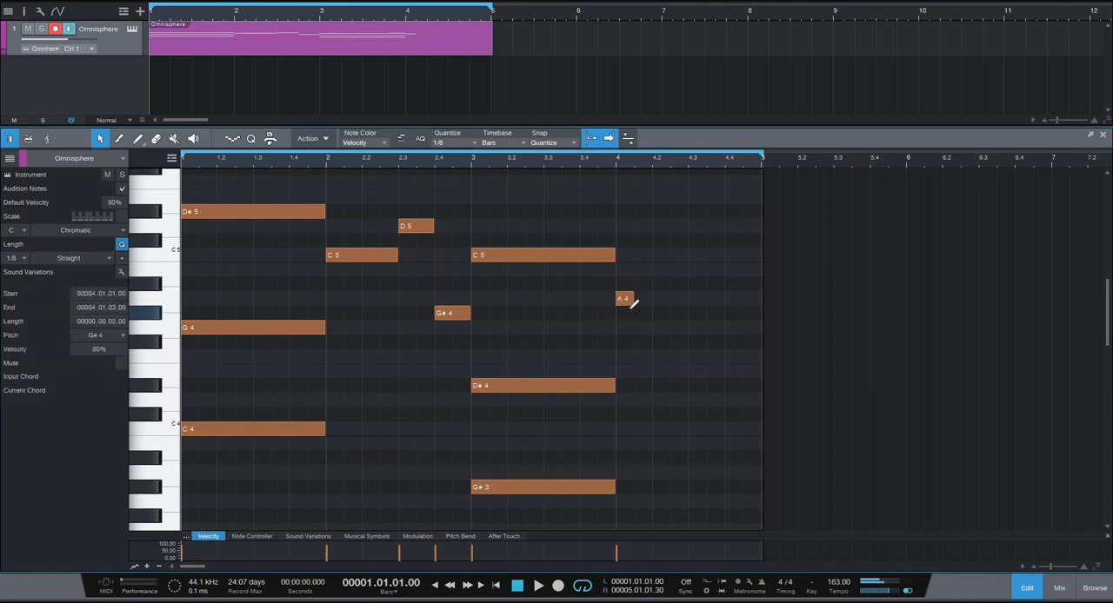
left_click_drag(636, 315, 760, 314)
left_click(696, 326, "ctrl")
key("space")
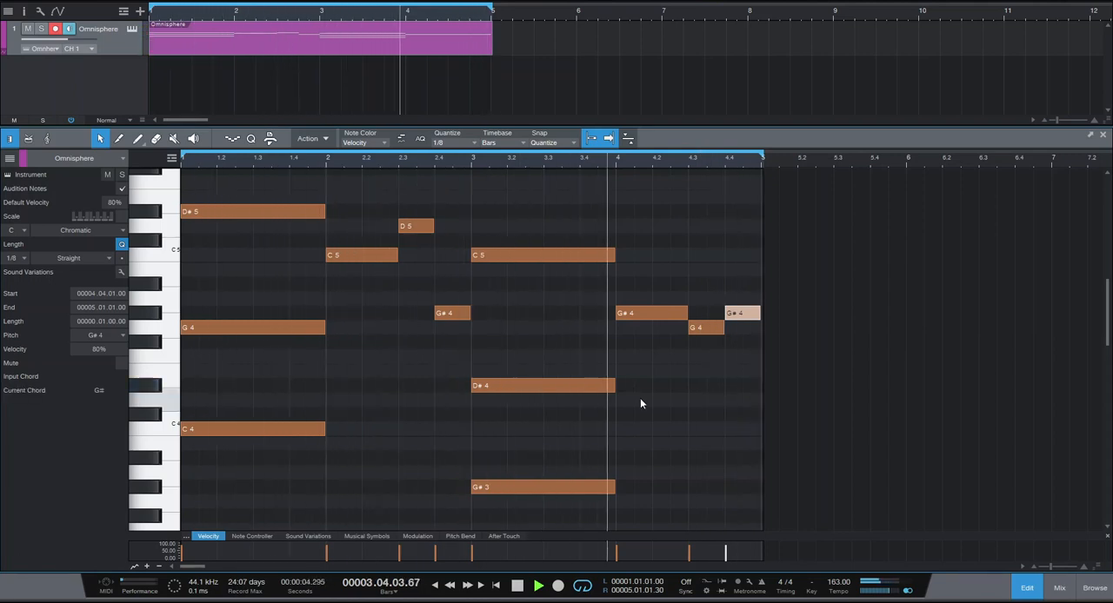
key("space")
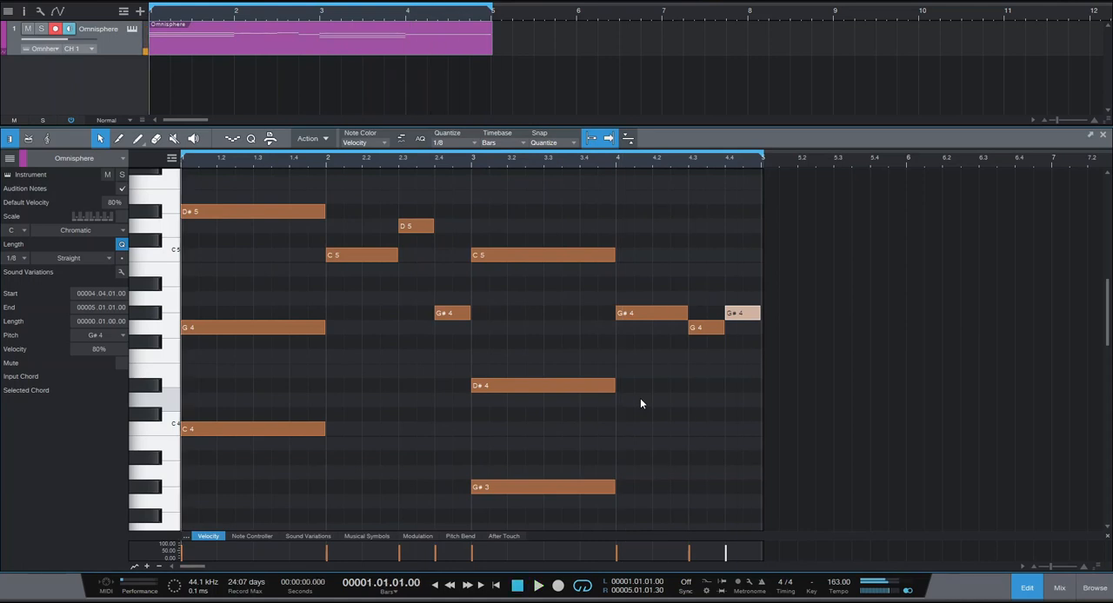
Copy the bar 1 C4 and bar 3 G#3 bass notes down one octave and play the loop.
scroll(642, 400, "down", 3)
scroll(652, 408, "up", 3)
left_click_drag(294, 391, 551, 508)
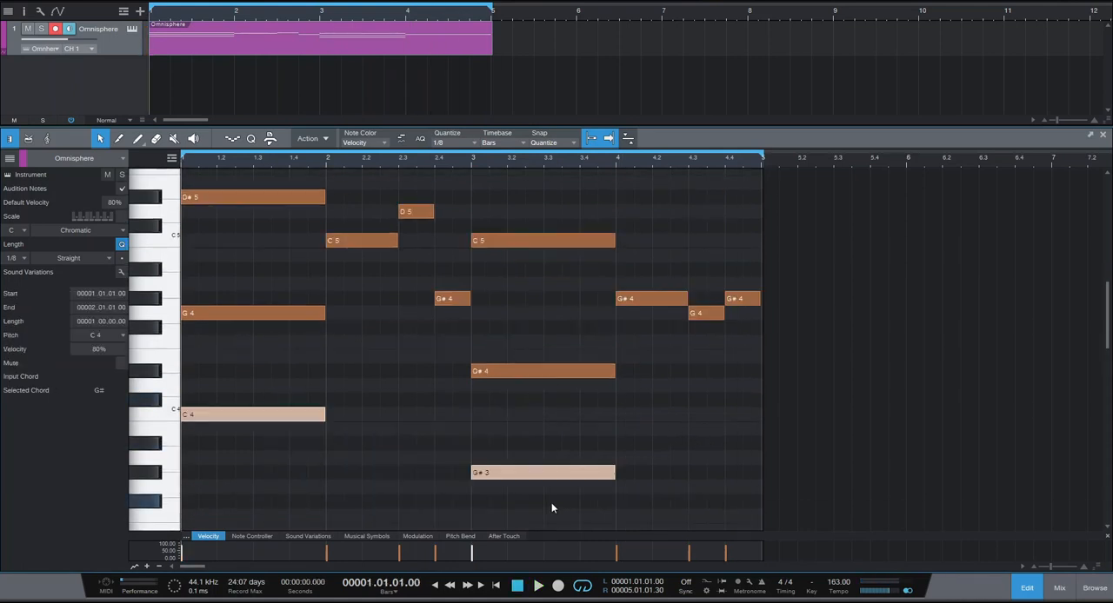
scroll(596, 443, "down", 1)
scroll(596, 443, "down", 3)
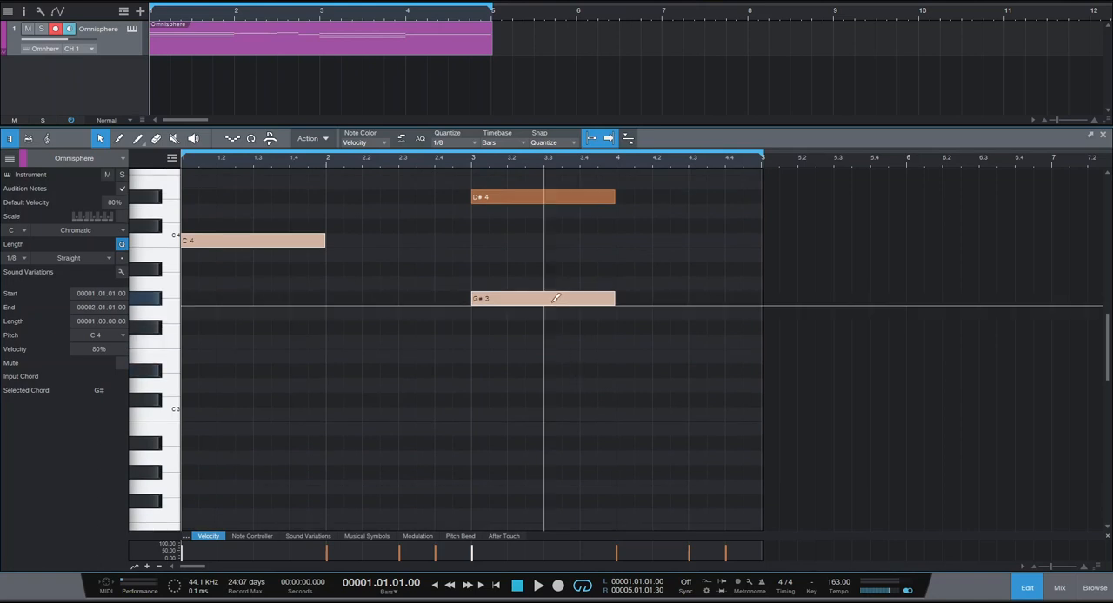
left_click_drag(523, 304, 510, 466)
key("space")
scroll(670, 416, "up", 2)
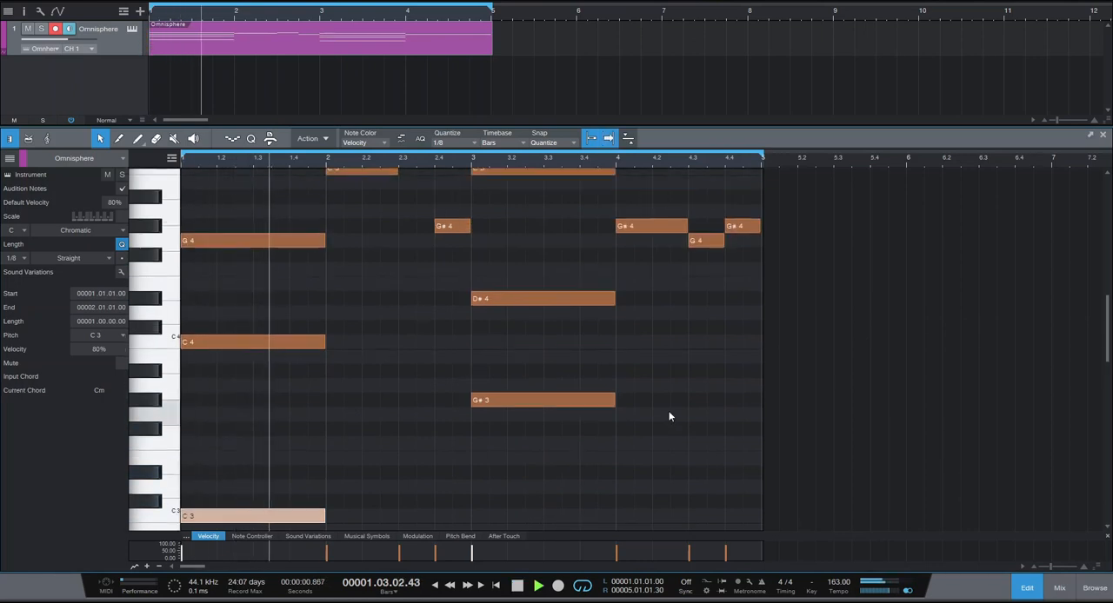
scroll(670, 417, "up", 2)
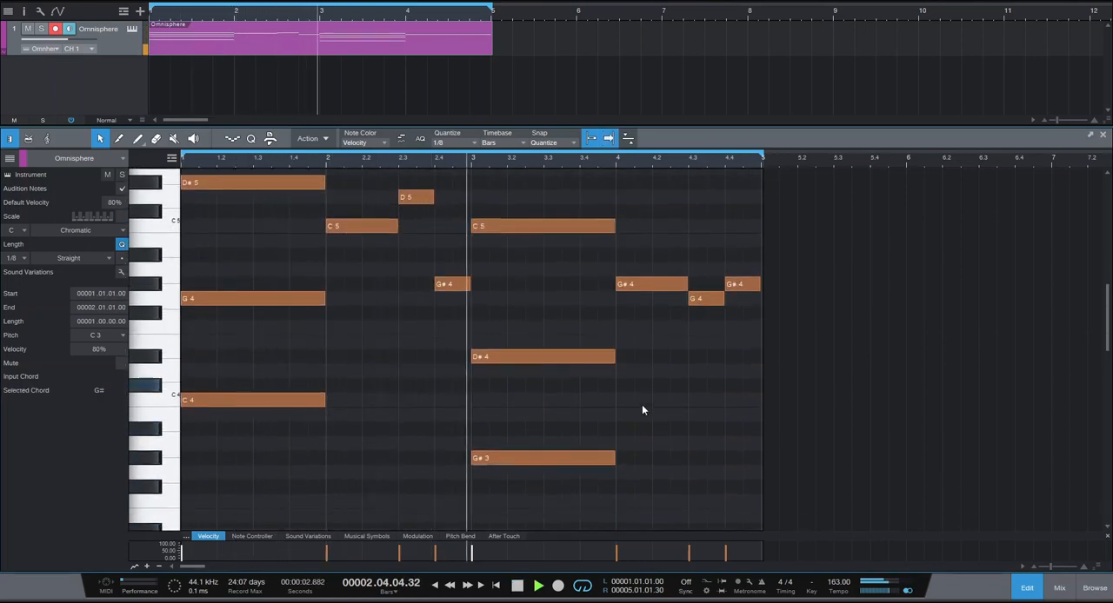
scroll(641, 405, "up", 6)
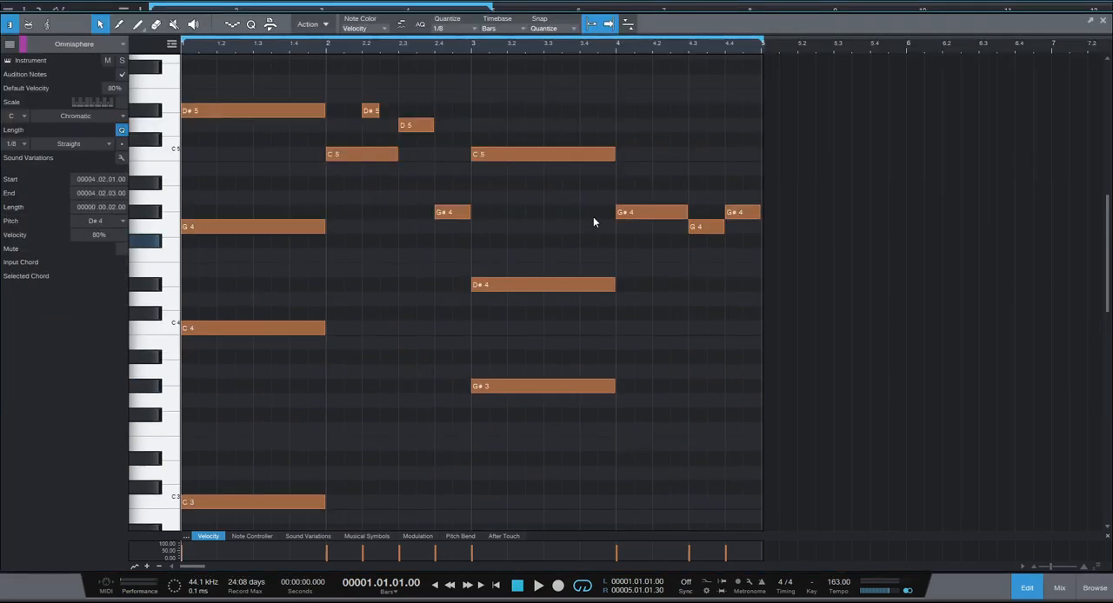
Play the finished four-bar melody.
key("space")
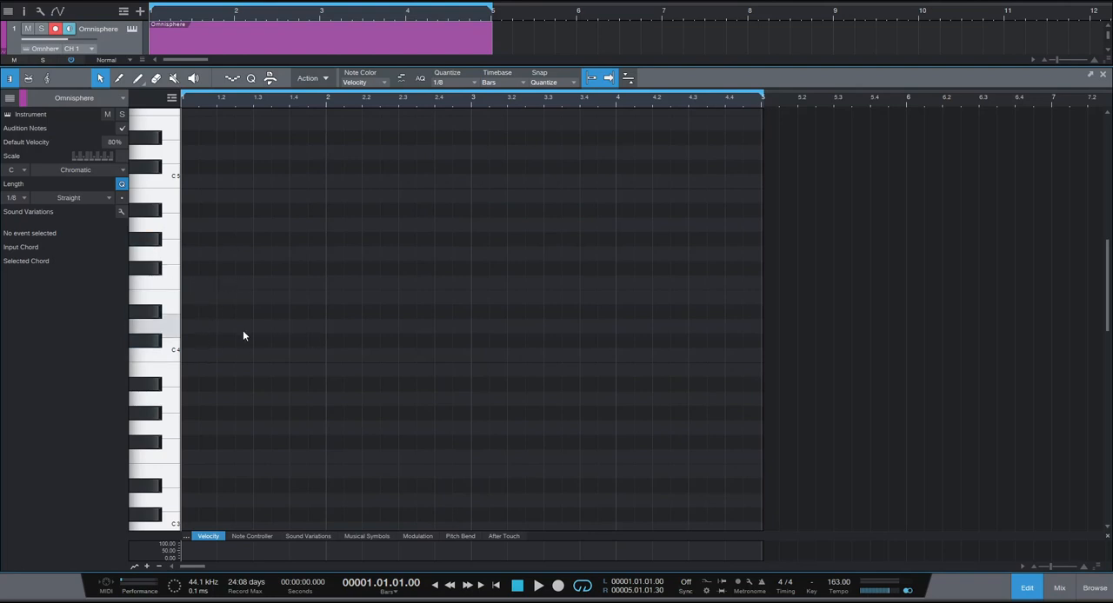
Add a one-bar chord of D3, F#3 and B3 in bar 1 of the empty clip.
scroll(239, 343, "down", 2)
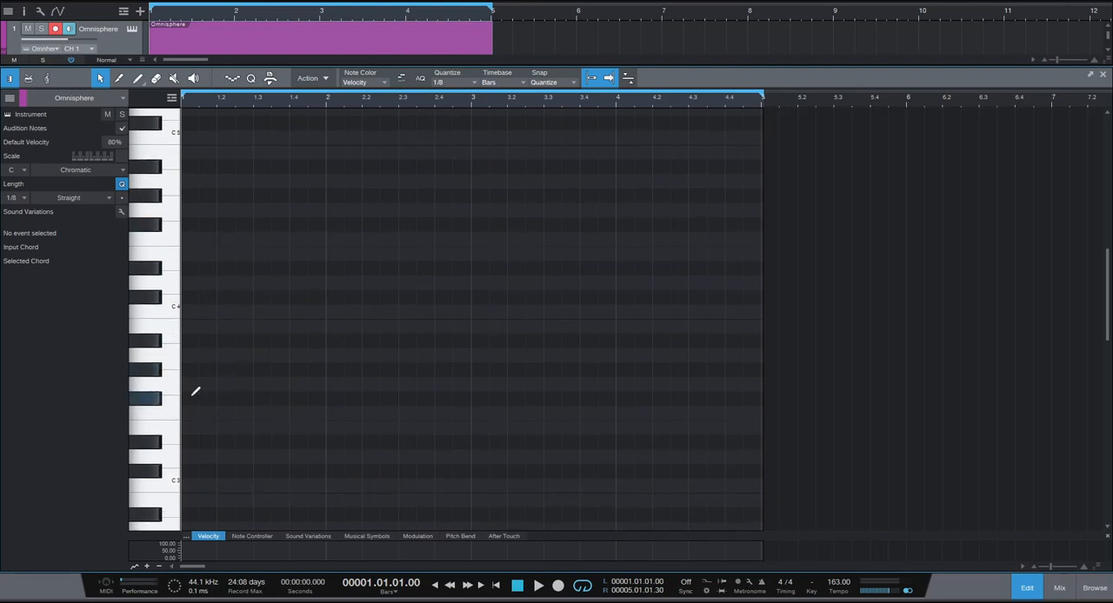
left_click_drag(199, 455, 327, 455)
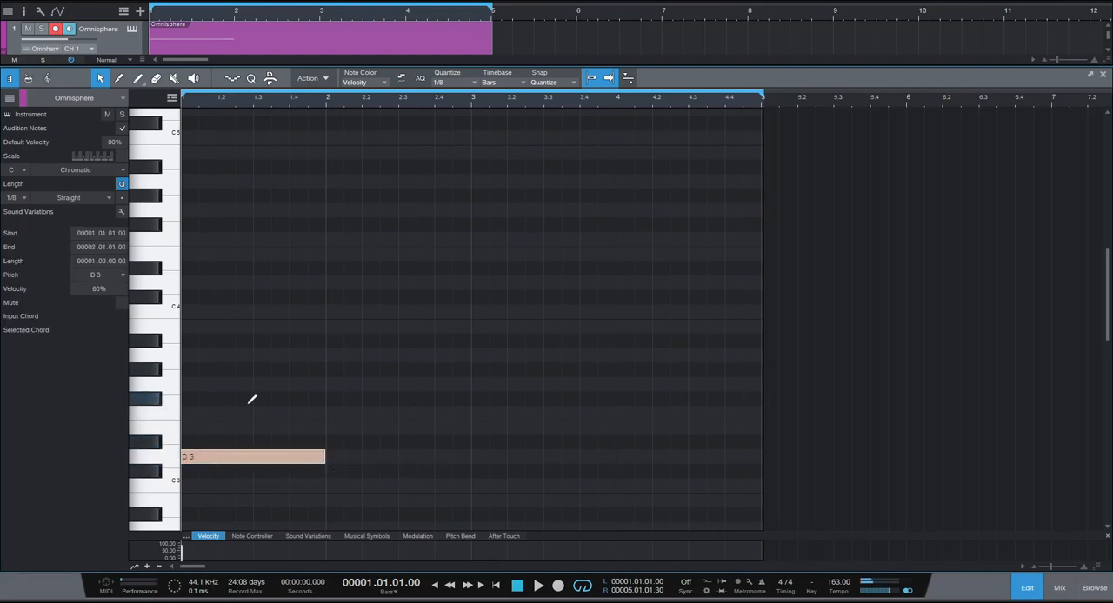
left_click(192, 413)
left_click(193, 399)
left_click_drag(193, 337, 325, 327)
left_click(193, 400, "shift")
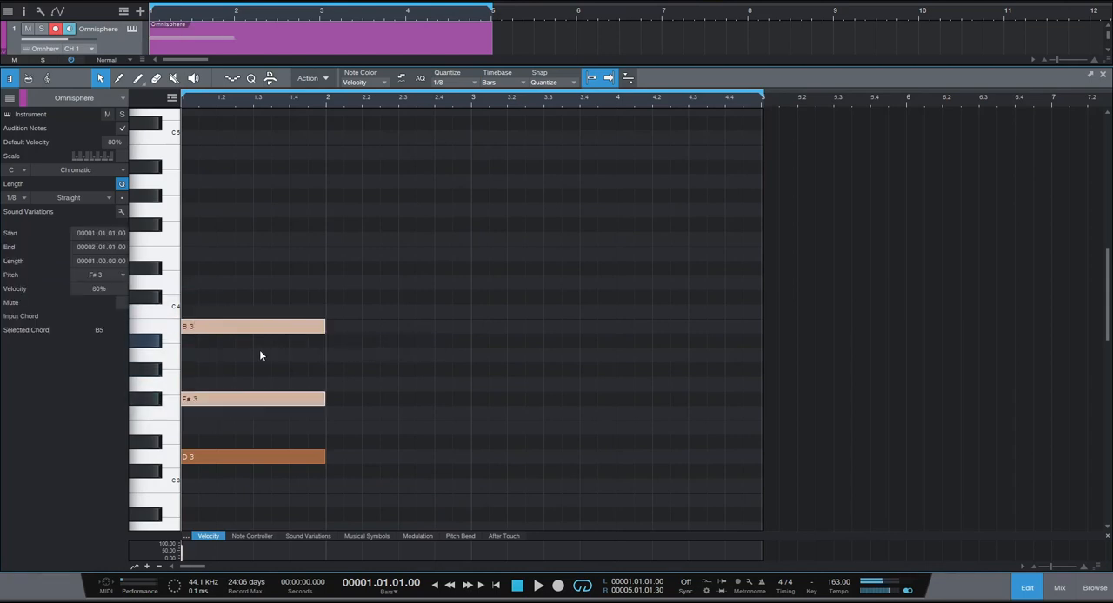
Raise the bar 1 chord's F#3 one octave to F#4 and play the loop.
left_click(257, 364)
left_click(220, 399)
key("shift+Up")
key("space")
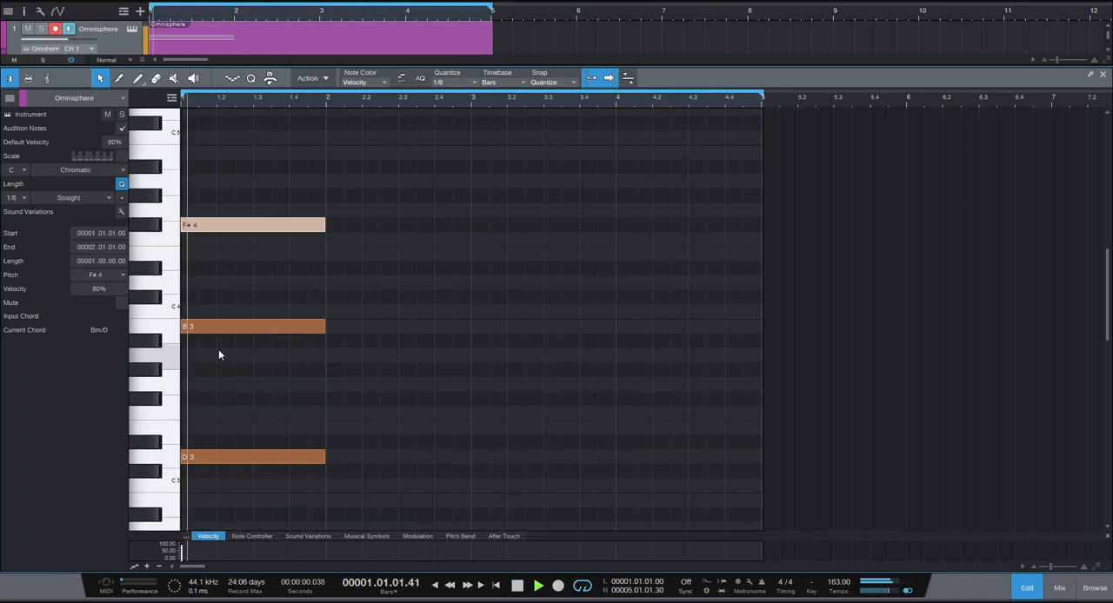
key("space")
left_click(339, 391)
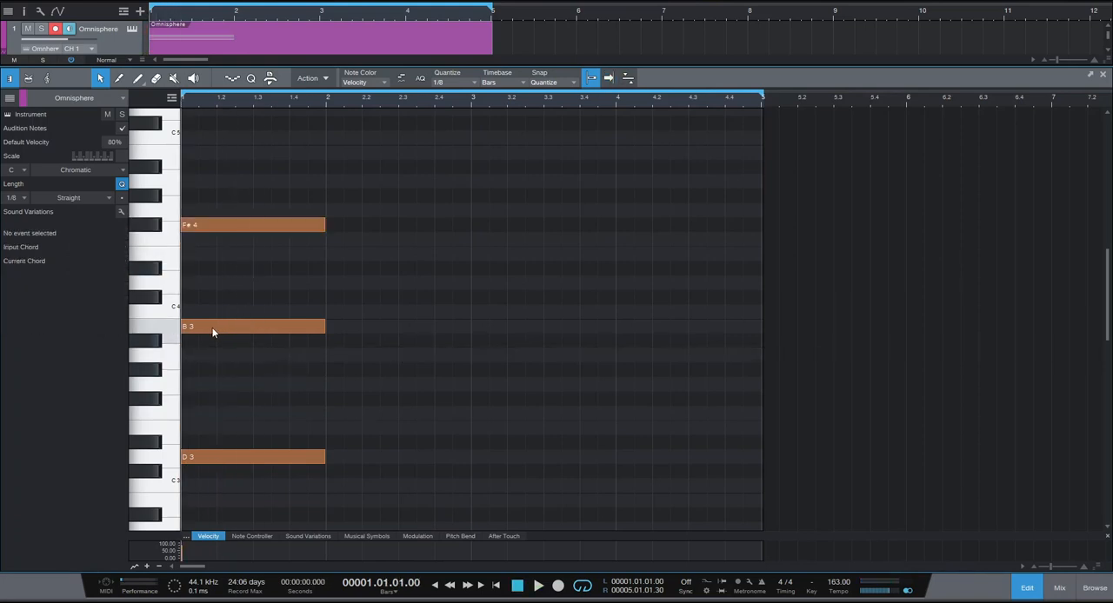
Stagger the bar 1 chord, starting B3 on beat 2 and F#4 on beat 4, both ending at bar 2, and play the loop.
left_click_drag(213, 331, 248, 335)
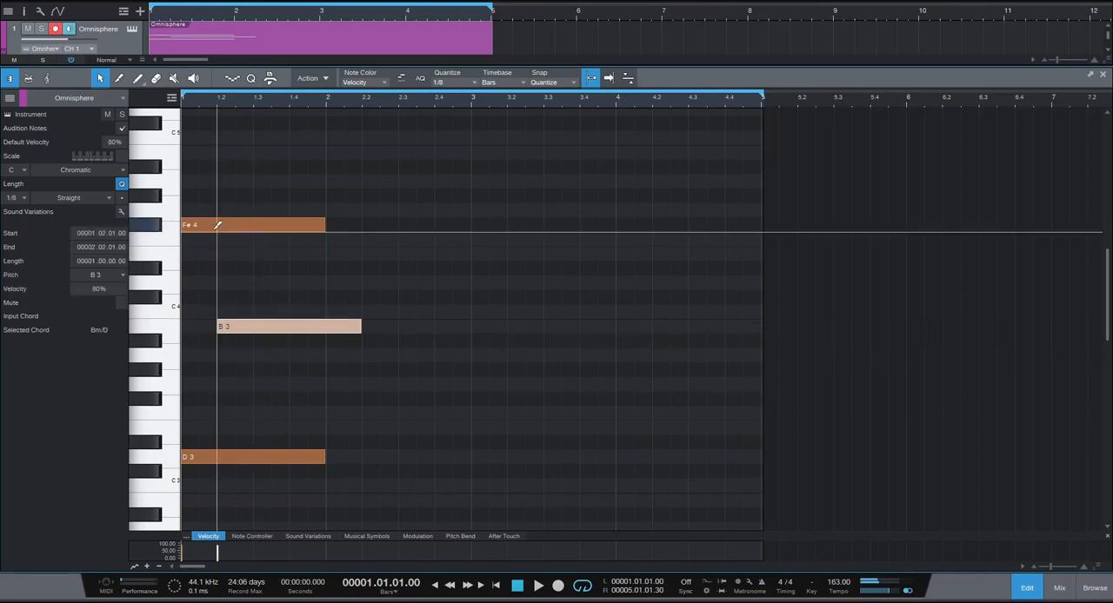
left_click_drag(227, 228, 335, 235)
key("space")
key("space")
left_click_drag(435, 224, 333, 222)
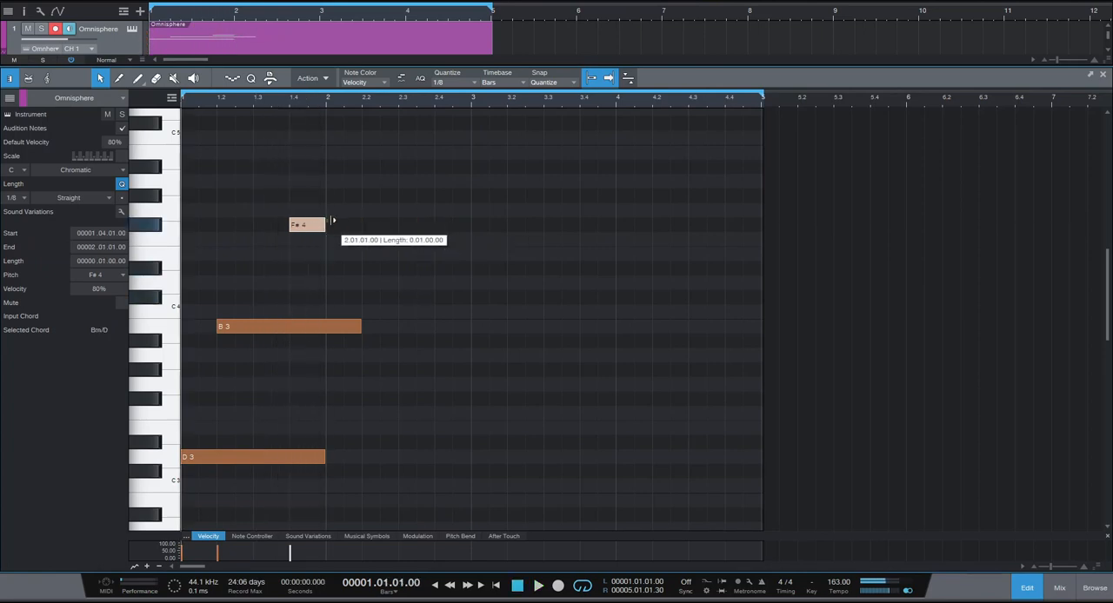
left_click_drag(365, 326, 327, 328)
key("space")
key("space")
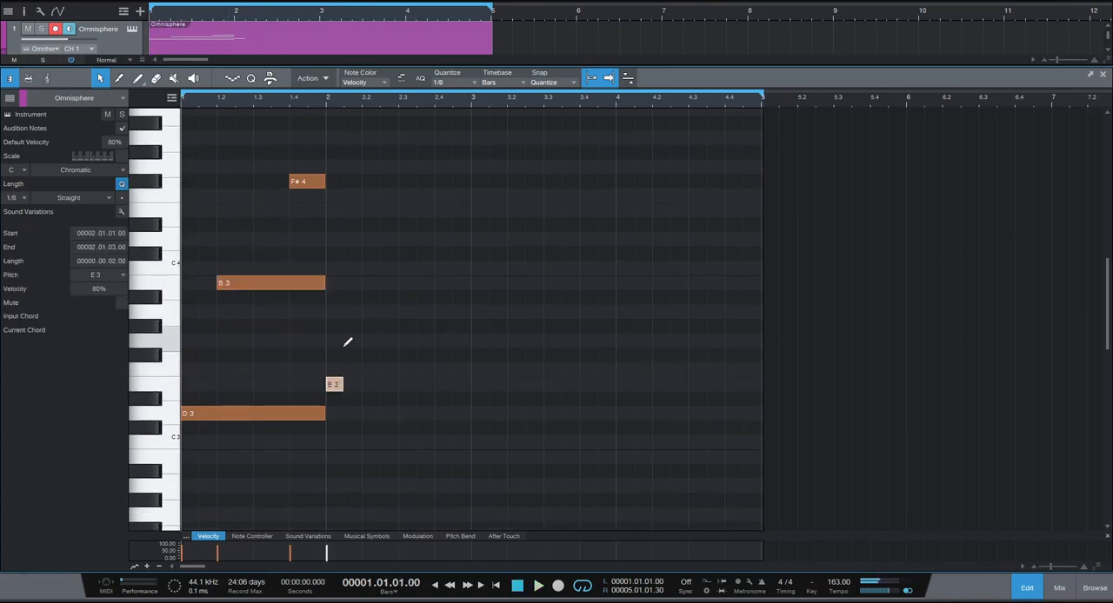
Complete a one-bar chord of E3, G3 and B3 in bar 2.
left_click_drag(335, 326, 336, 339)
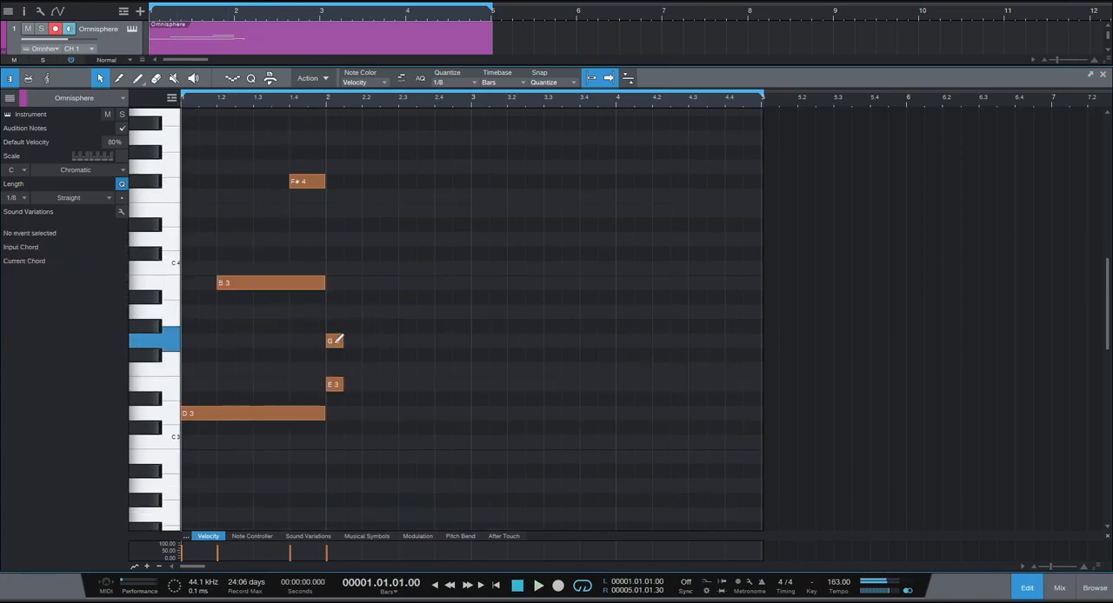
left_click(336, 283)
left_click_drag(363, 408, 478, 286)
Shift the bar 2 chord's G3 to beat 2 and B3 to beat 3, and play the loop.
left_click(353, 340)
left_click_drag(353, 340, 390, 340)
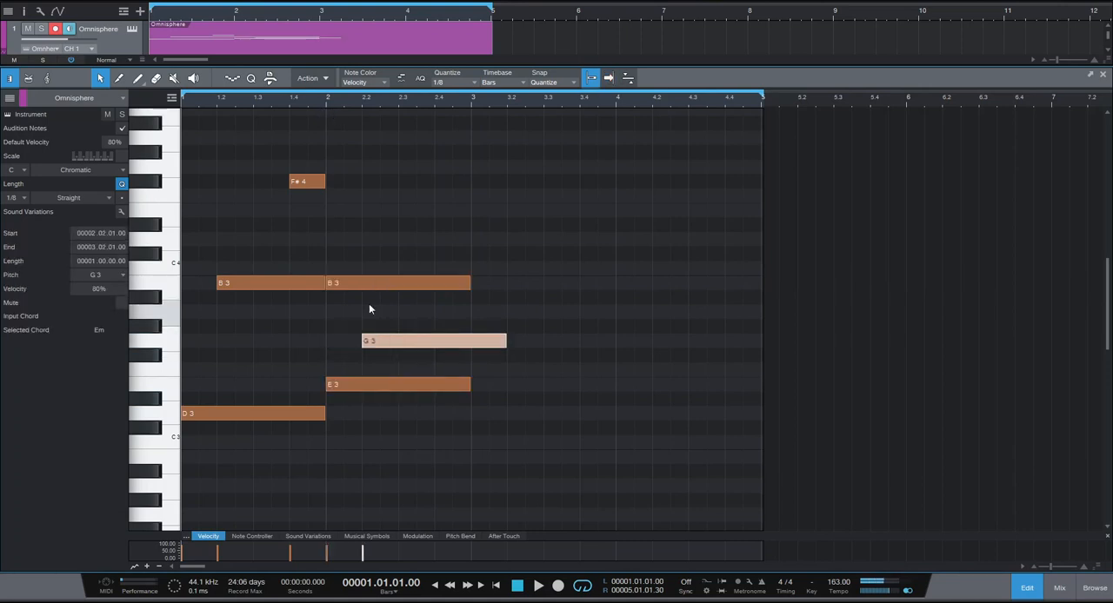
left_click_drag(365, 287, 438, 287)
key("space")
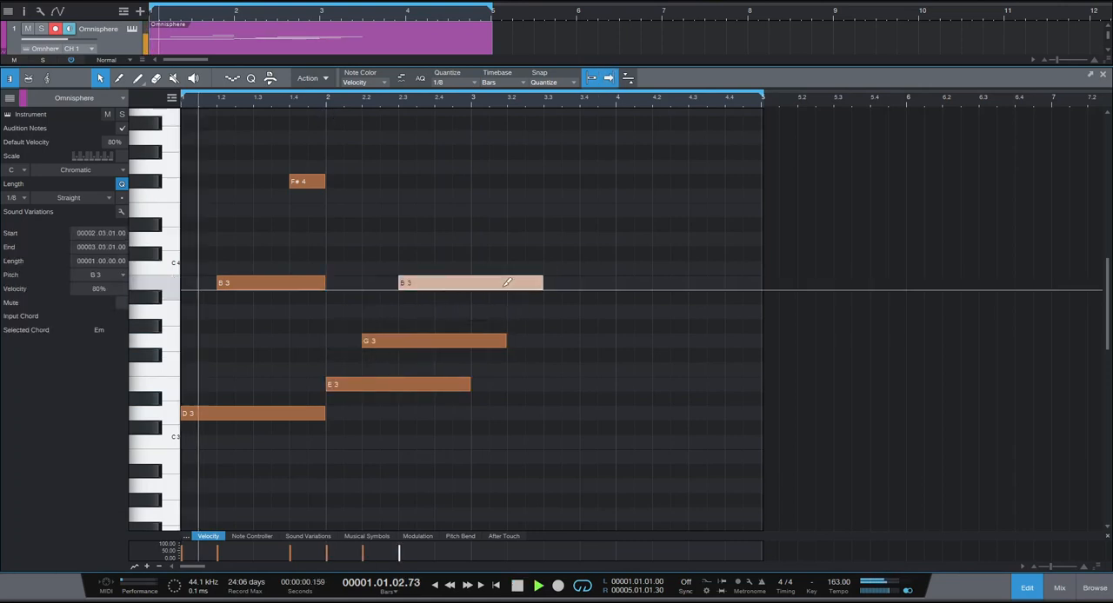
key("space")
Raise the bar 2 G3 one octave to G4 and play the loop.
left_click(429, 343)
key("shift+Up")
key("space")
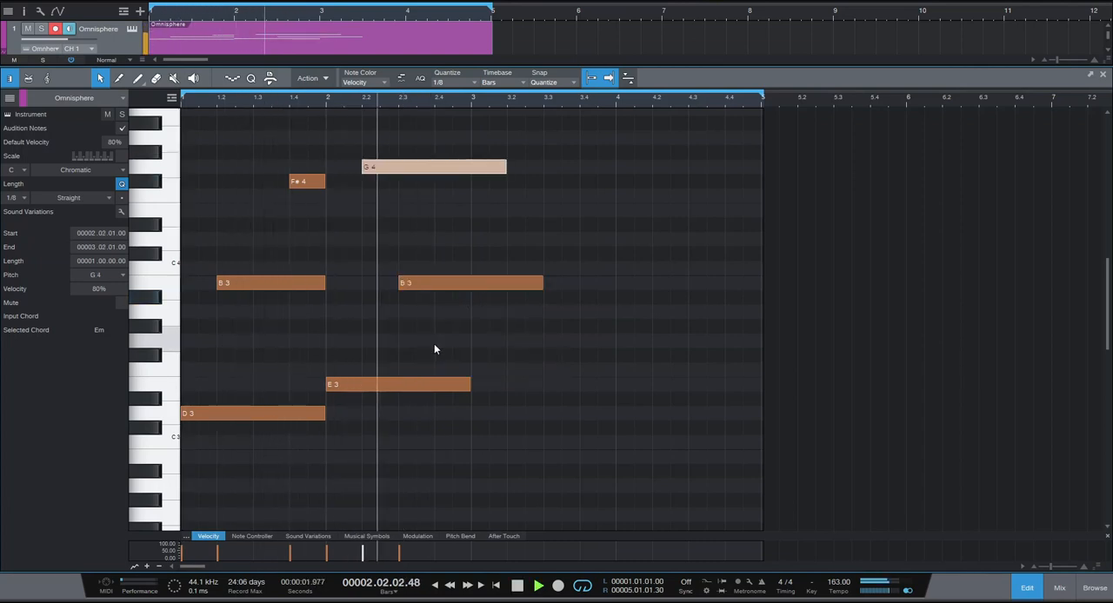
key("space")
Move the bar 2 B3 to start on beat 4 and play the loop.
left_click(443, 284)
key("alt+Right")
key("alt+Right")
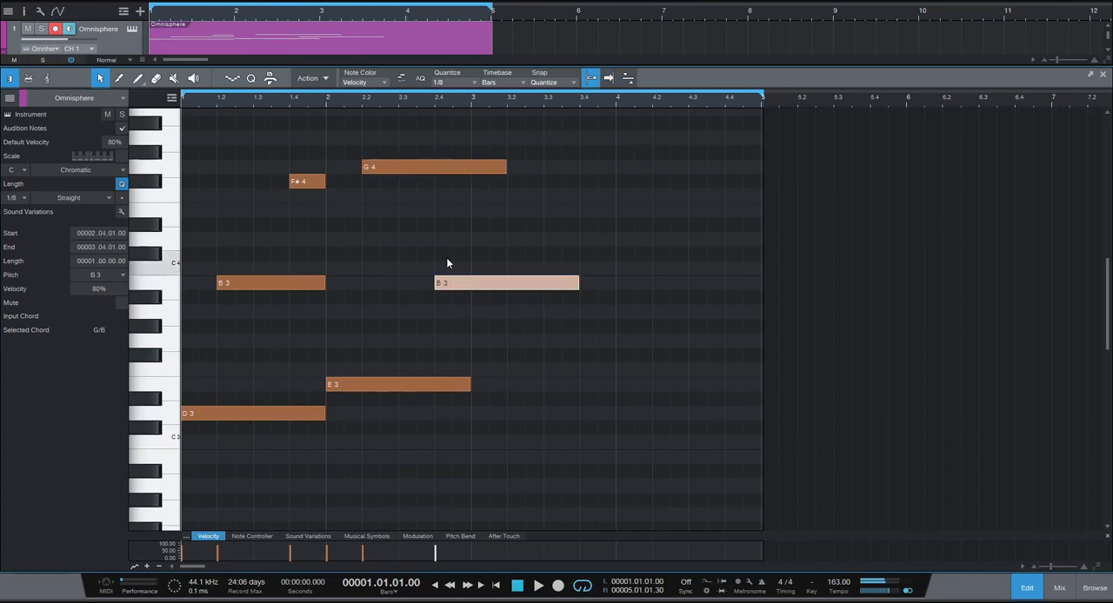
key("space")
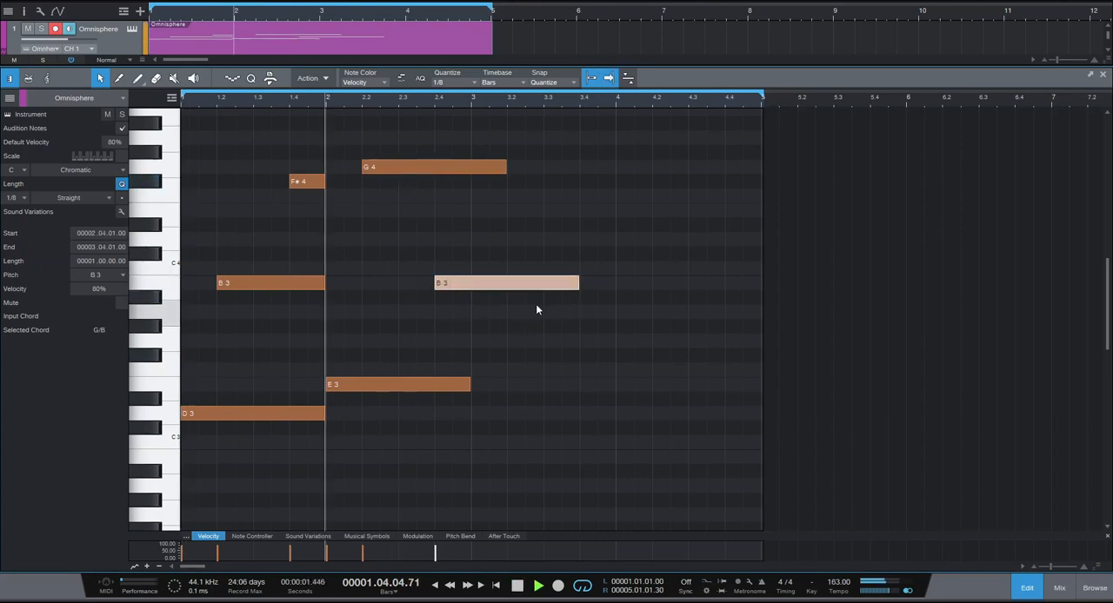
key("space")
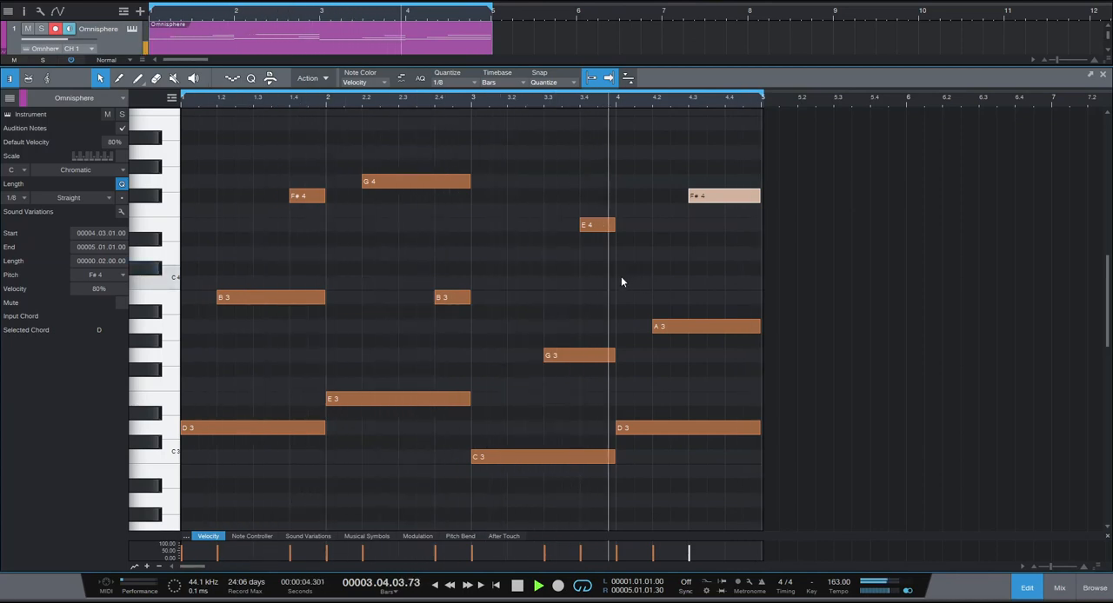
Copy the four one-bar bass notes D3, E3, C3 and D3 down one octave and play the loop.
key("space")
scroll(531, 280, "up", 3)
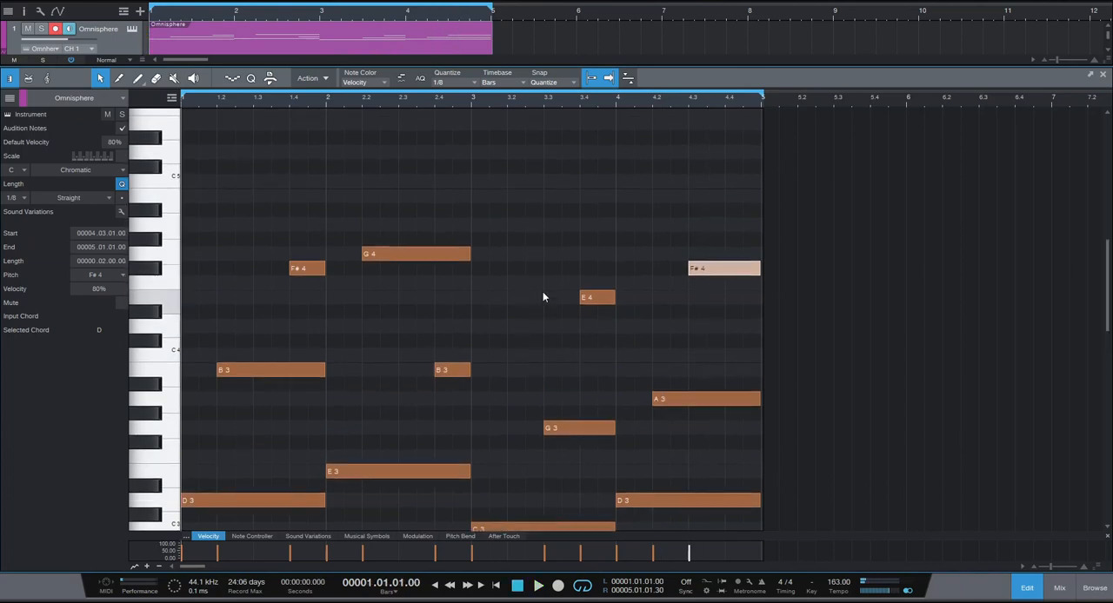
scroll(518, 300, "down", 8)
left_click_drag(235, 247, 626, 390)
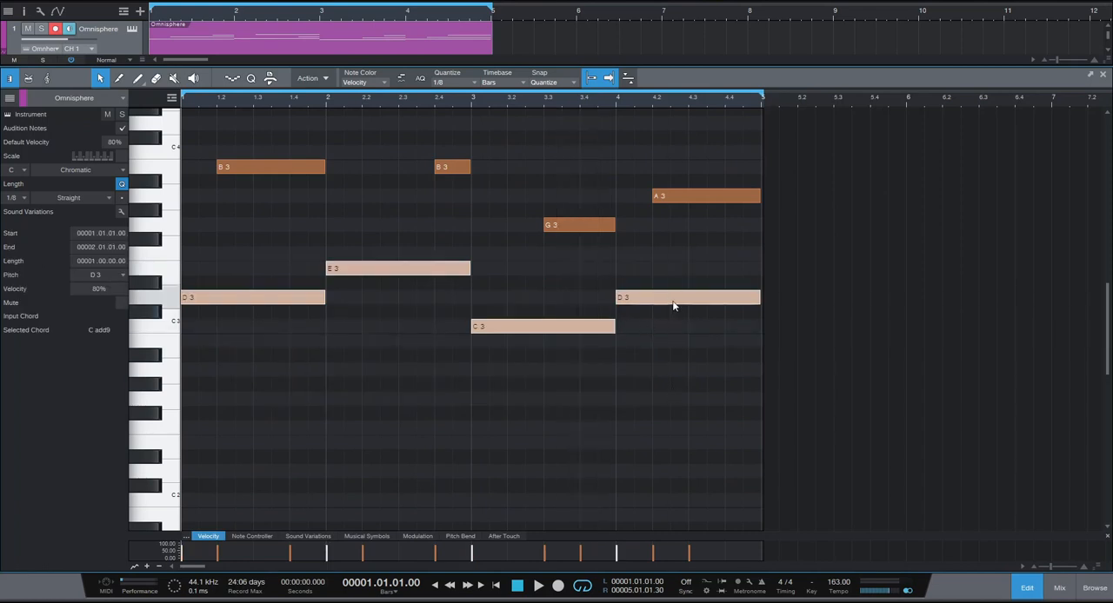
left_click_drag(673, 306, 668, 471)
key("space")
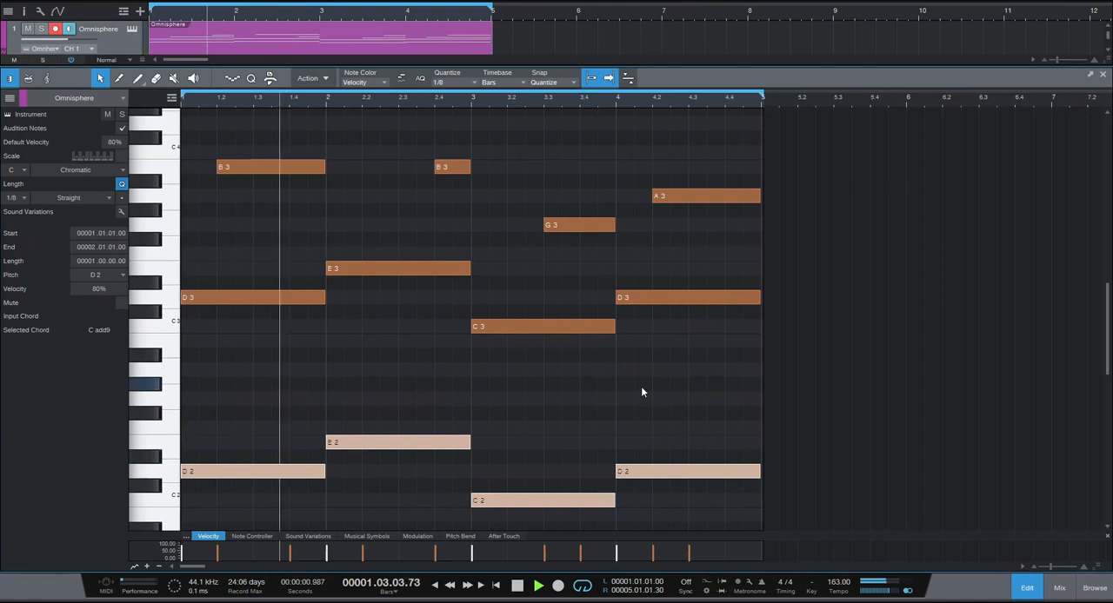
scroll(641, 390, "up", 1)
scroll(643, 392, "up", 5)
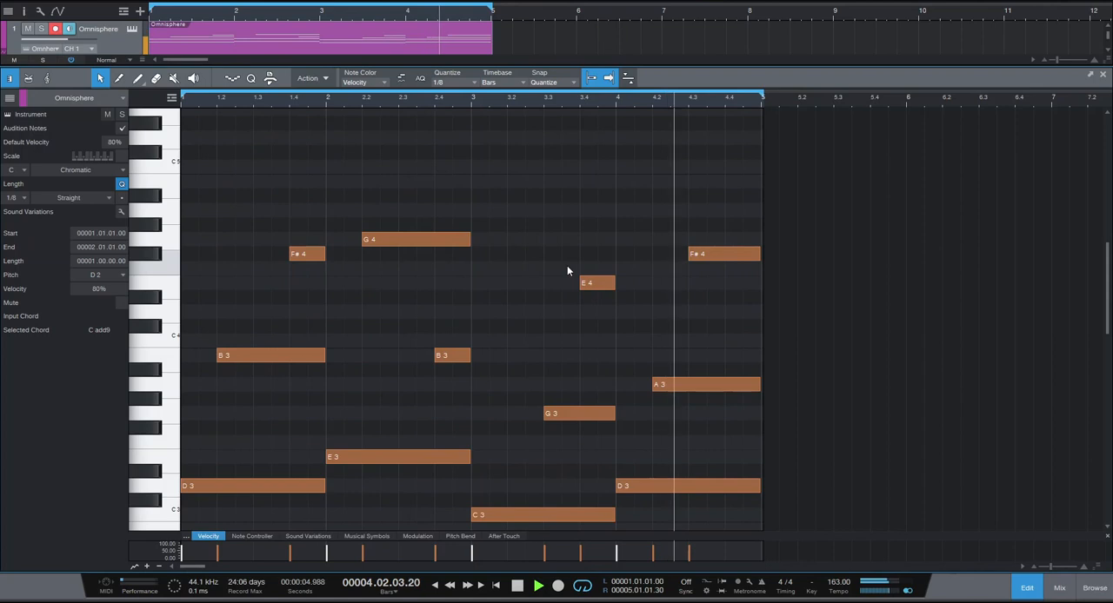
key("space")
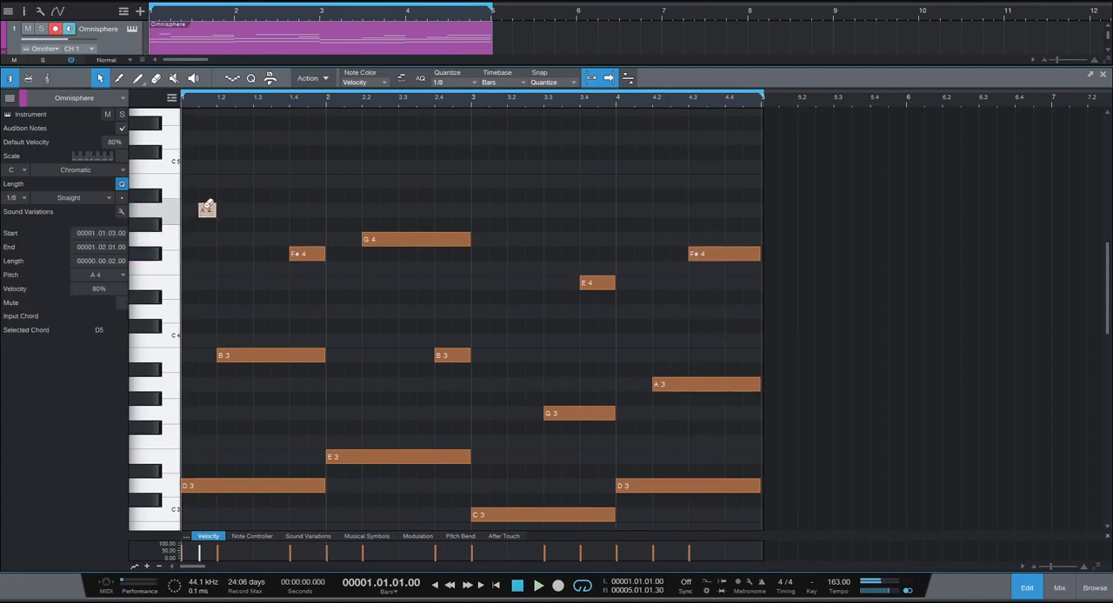
Add one-beat melody notes A4, F#4 and G4 on beats 1 to 3 of bar 1, and play the loop.
left_click_drag(198, 222, 194, 210)
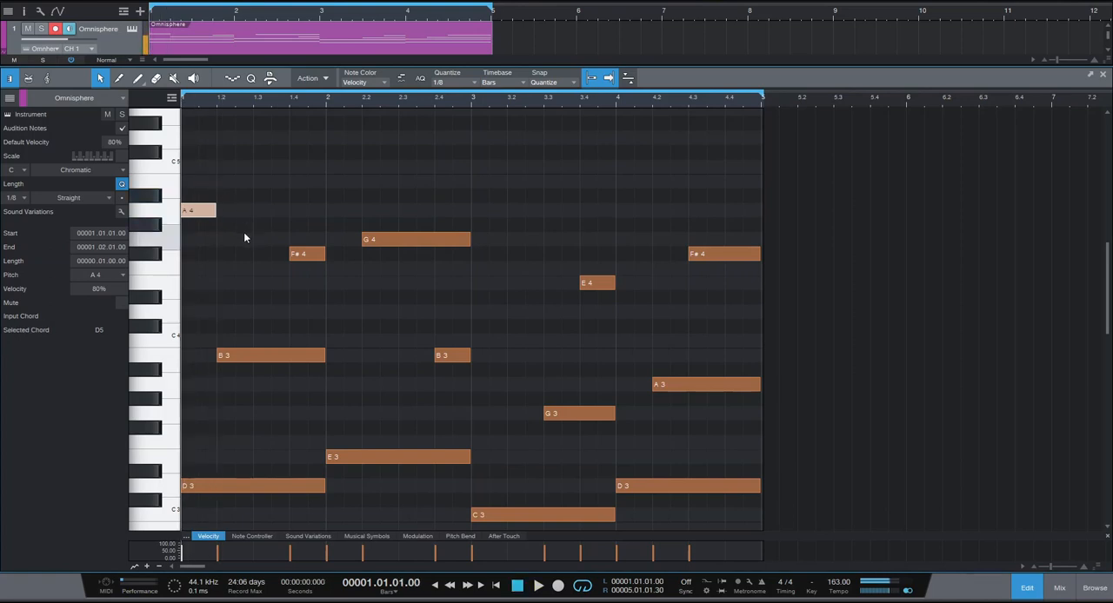
left_click(231, 253)
left_click_drag(238, 254, 287, 240)
left_click(268, 238)
key("space")
key("space")
key("space")
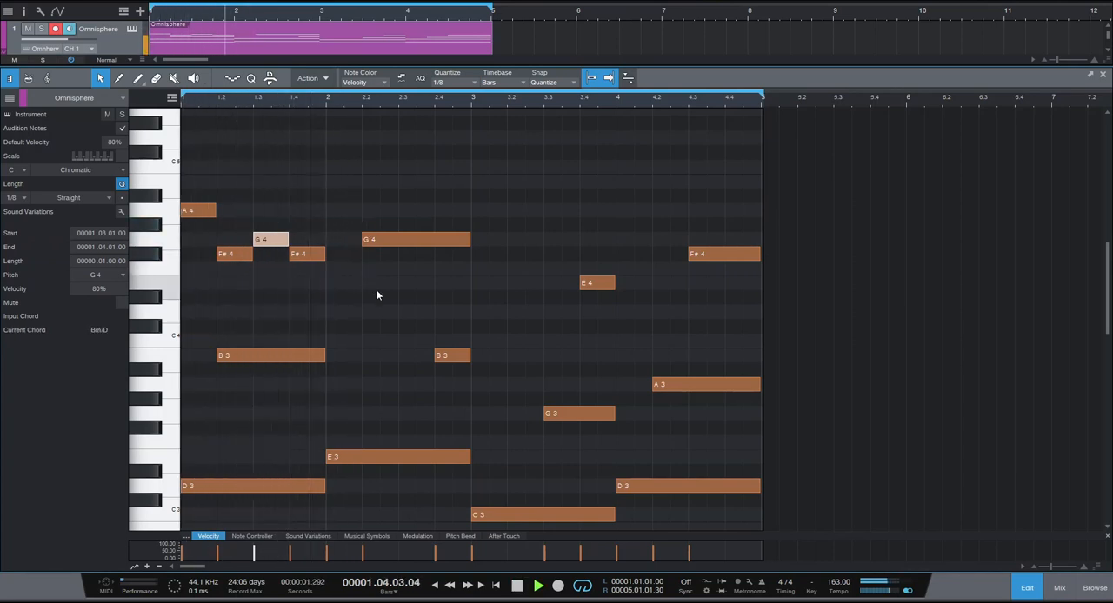
key("space")
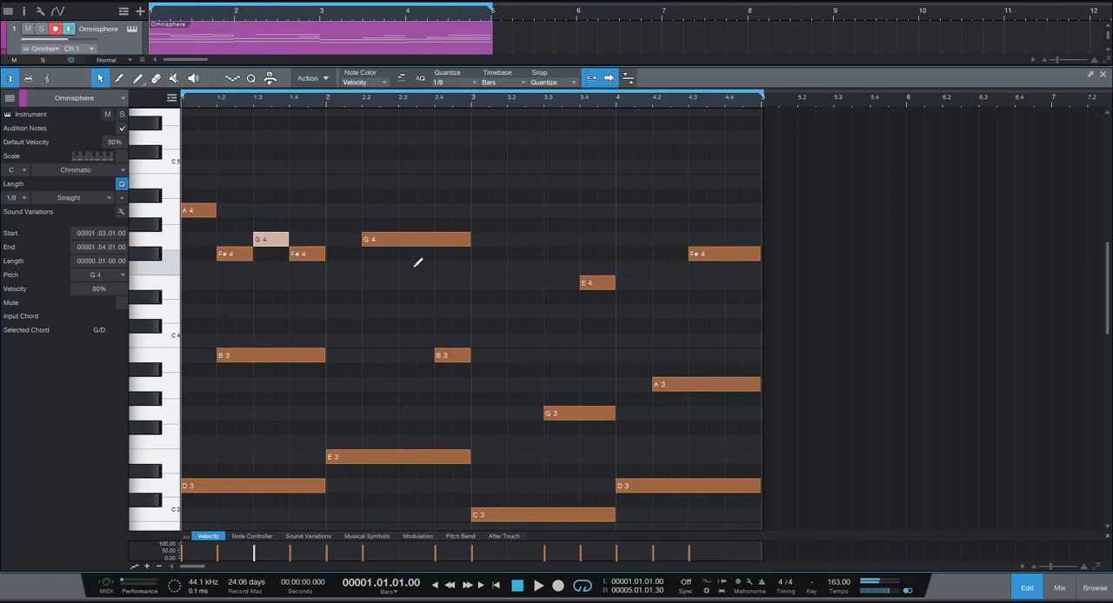
Add a one-beat F#4 on beat 3 of bar 2 and play the loop.
left_click(418, 254)
left_click(411, 253)
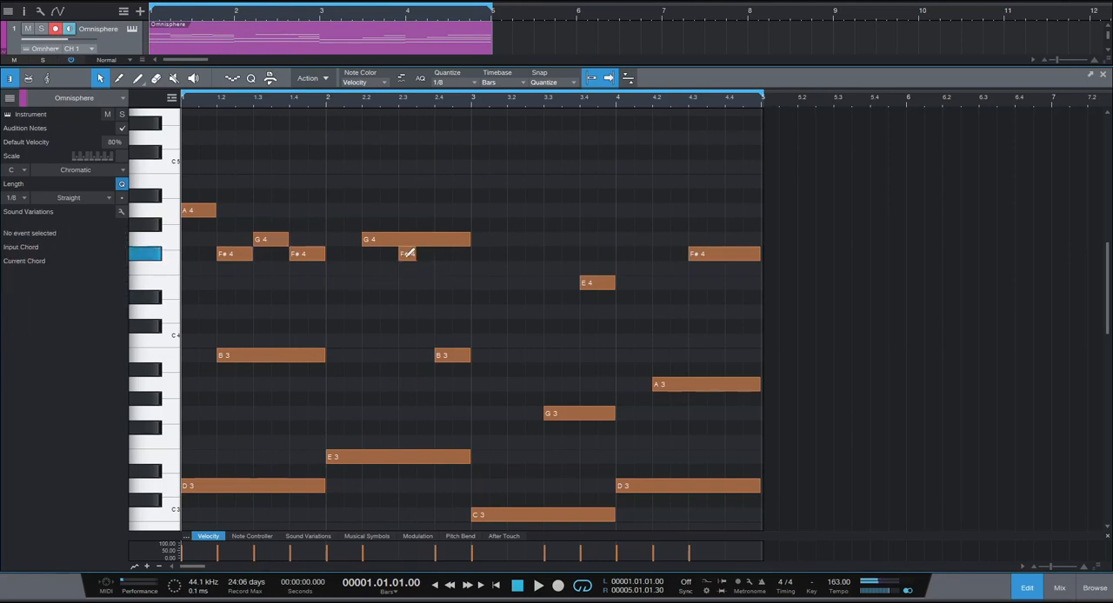
left_click_drag(417, 254, 433, 255)
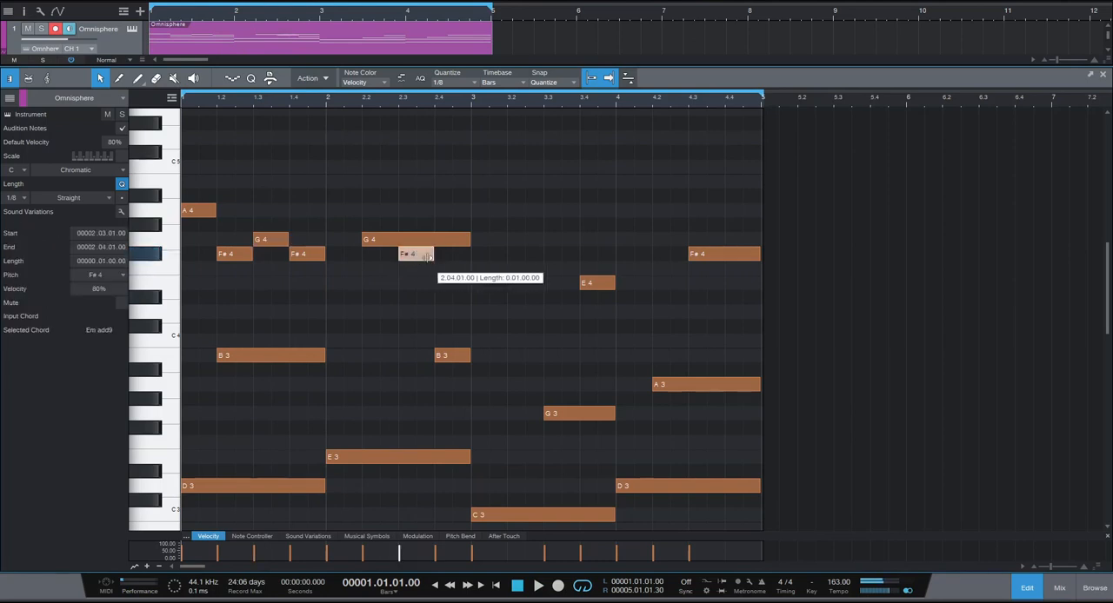
key("space")
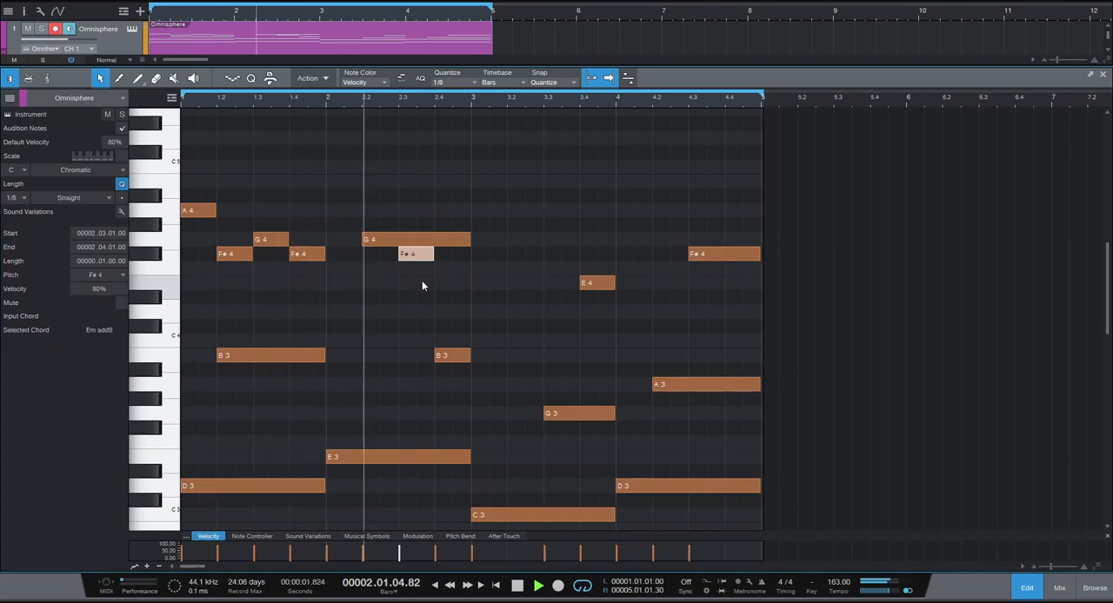
key("space")
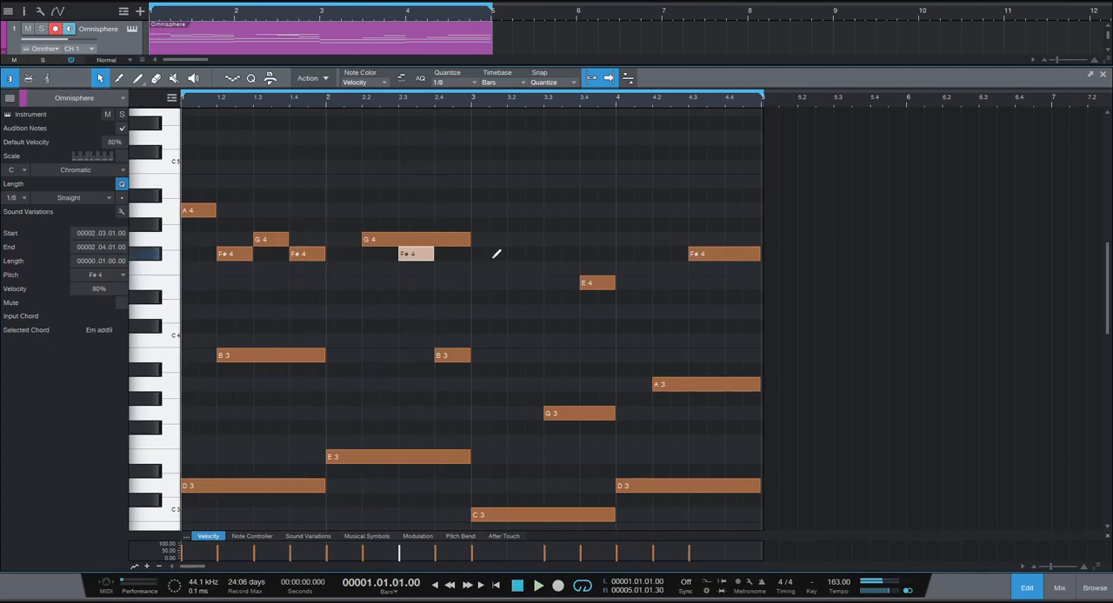
Add a one-beat D4 at the start of bar 3 and a one-beat F#4 on beat 2, and play the loop.
left_click_drag(478, 311, 514, 311)
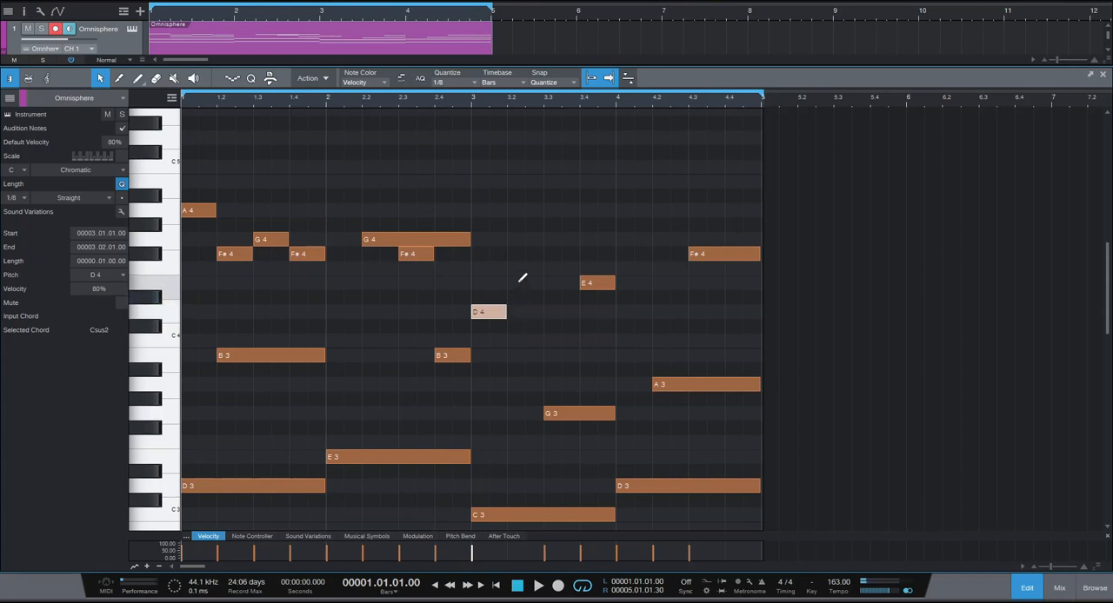
left_click(518, 268)
left_click(518, 254)
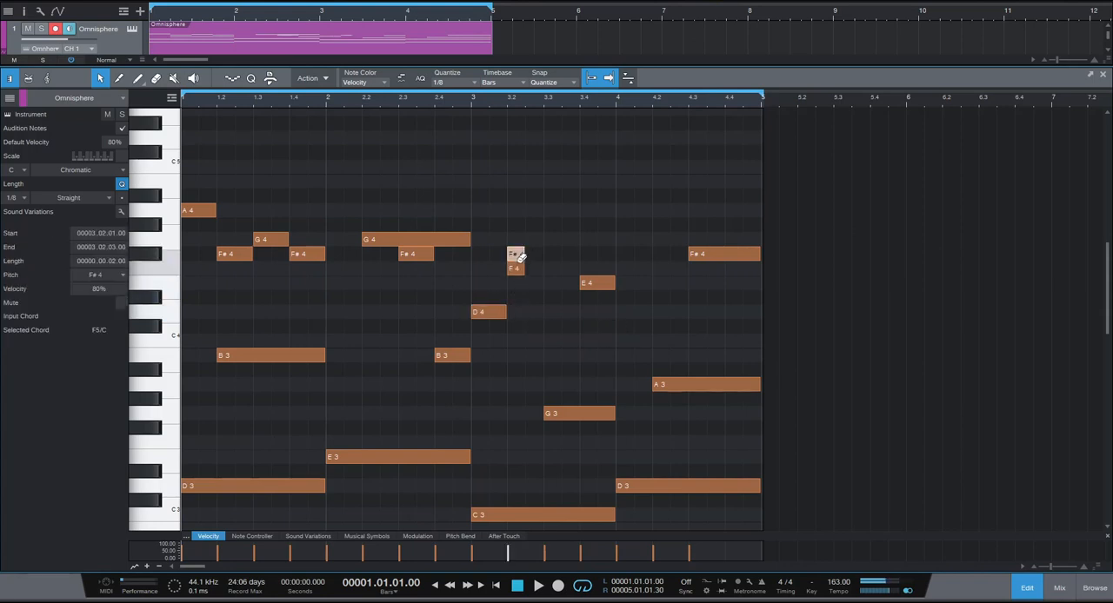
left_click_drag(543, 252, 542, 253)
key("space")
scroll(546, 303, "down", 1)
scroll(547, 299, "up", 1)
key("space")
Add a one-beat G4 on beat 3 and F#4 on beat 4 of bar 3, and play the loop.
left_click(565, 209)
left_click_drag(560, 211, 614, 224)
key("space")
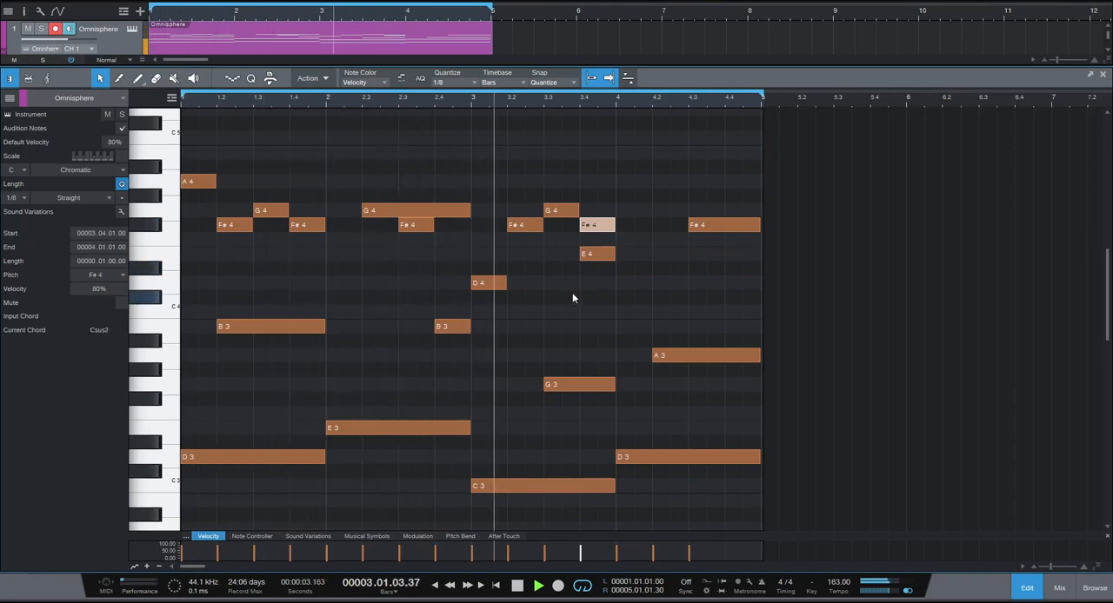
key("space")
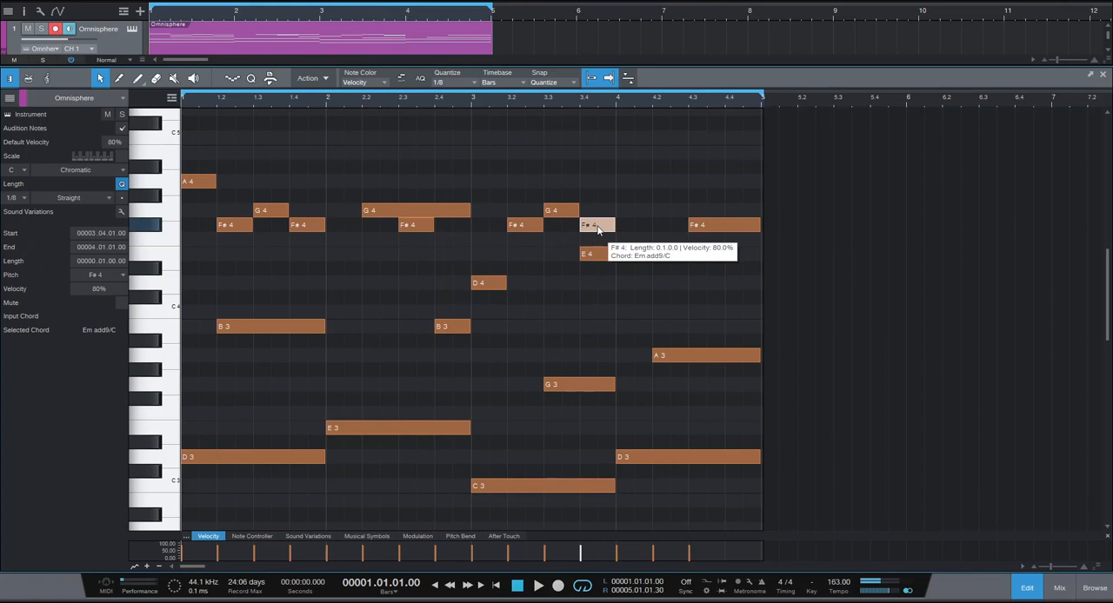
Delete the F#4 on beat 4 of bar 3 and play from the start of bar 3.
key("Delete")
key("space")
left_click(476, 99)
key("space")
key("space")
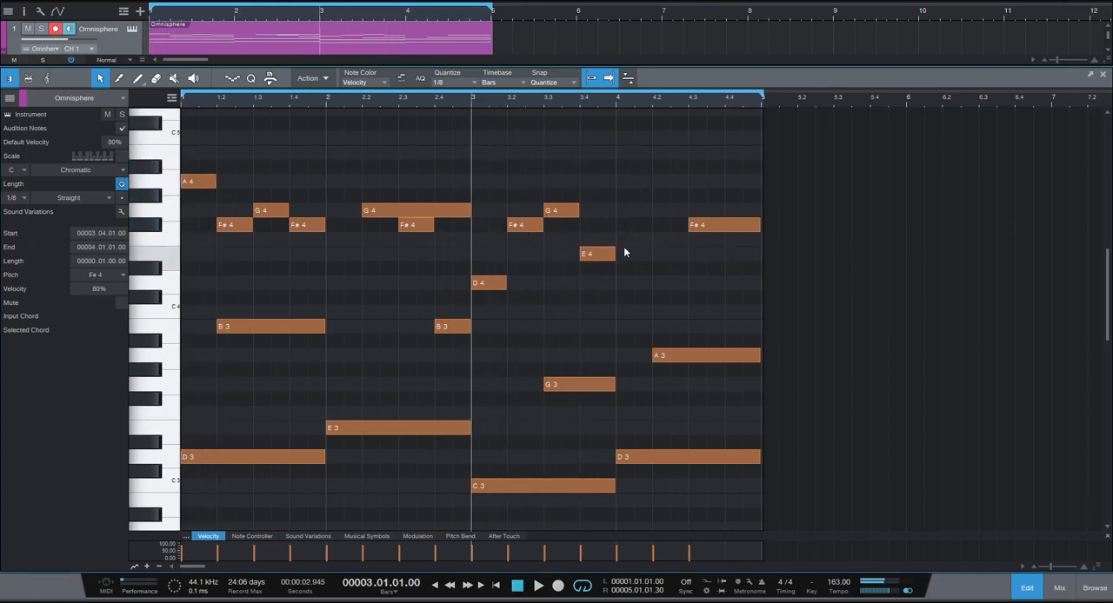
Add a one-beat C4 on beat 1 and E4 on beat 2 of bar 4, and play from bar 3.
left_click(624, 312)
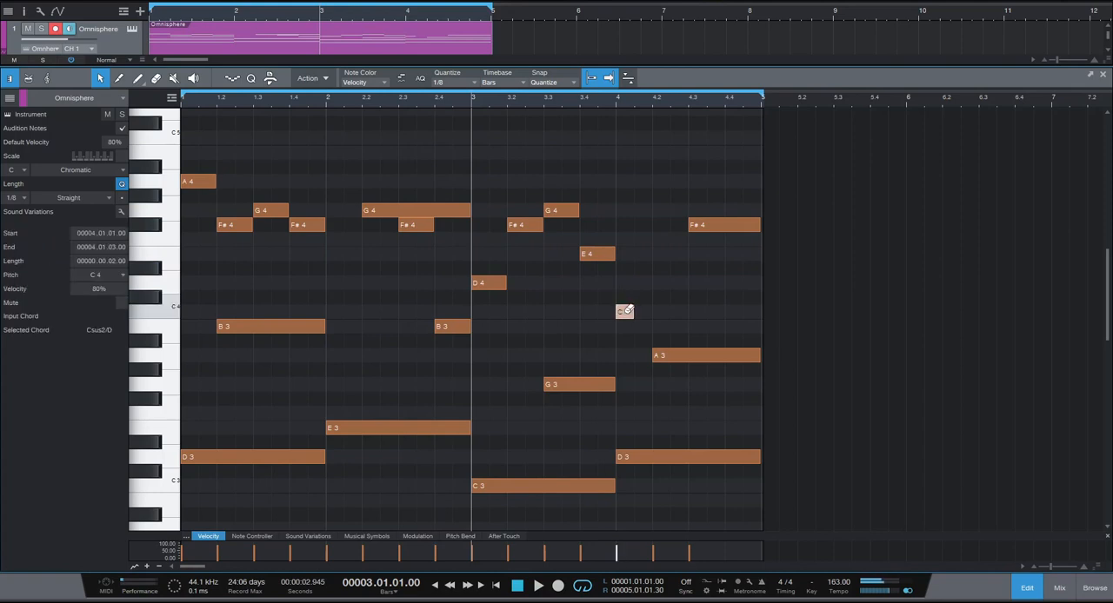
left_click(661, 253)
left_click(678, 253)
left_click_drag(672, 256, 687, 256)
key("space")
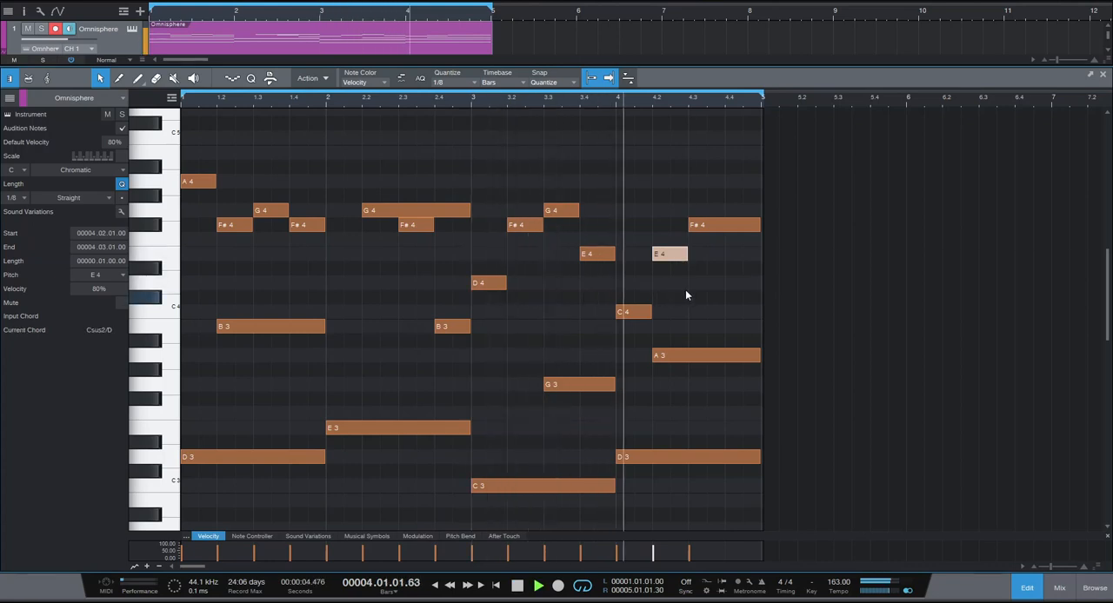
Add a one-beat G4 on beat 4 of bar 4 and play the loop from the start.
key("space")
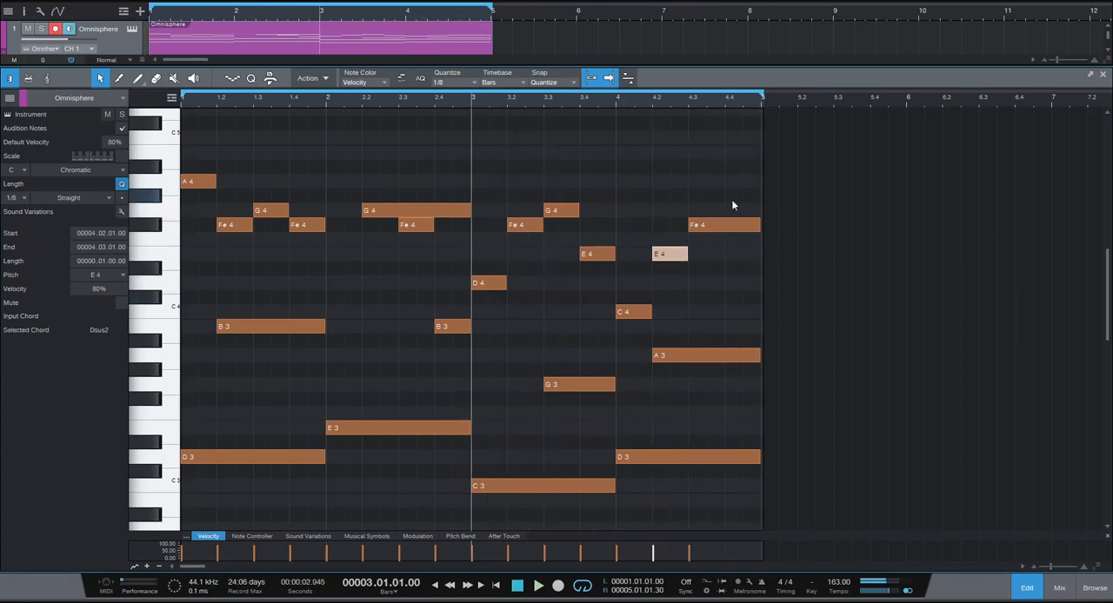
left_click_drag(736, 195, 761, 212)
key("Home")
key("space")
scroll(513, 361, "down", 2)
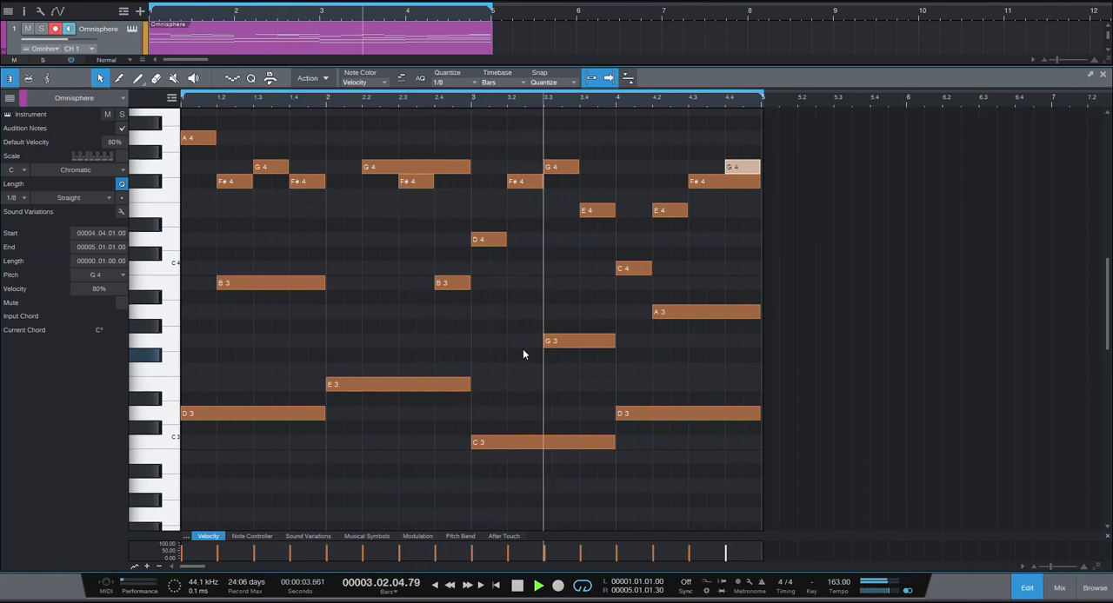
Replace the C4 on beat 1 of bar 4 with a one-beat B3, and play the loop.
key("space")
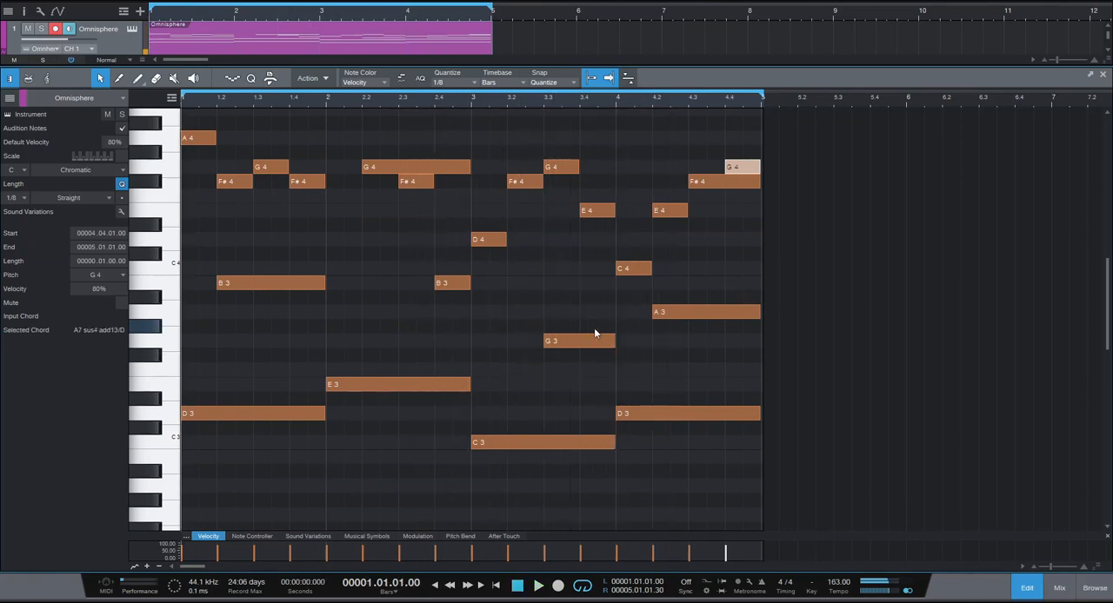
left_click(641, 268)
left_click_drag(641, 268, 626, 282)
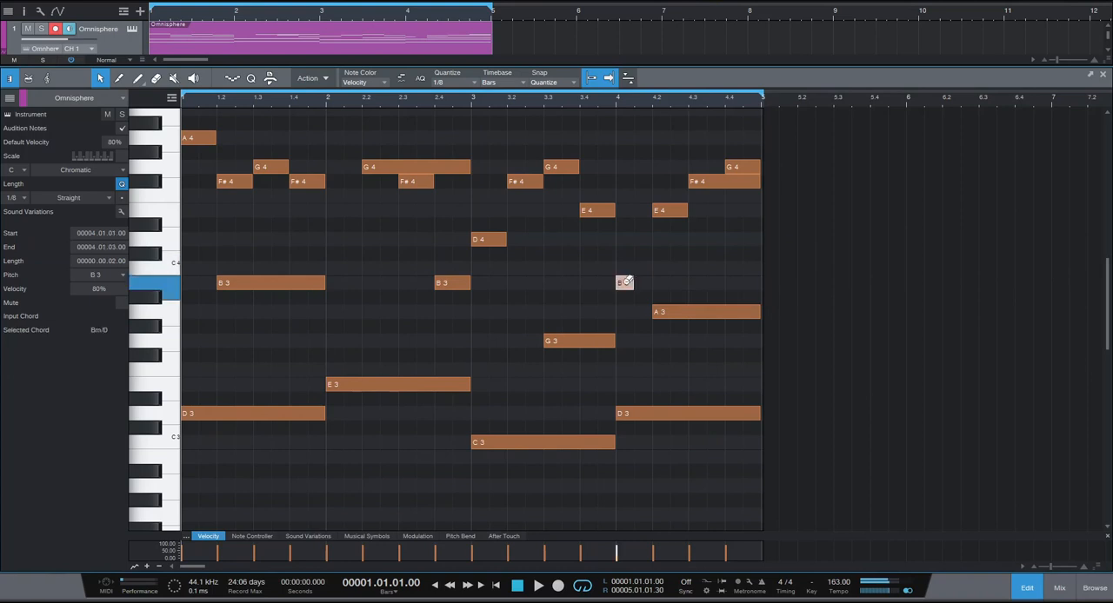
key("space")
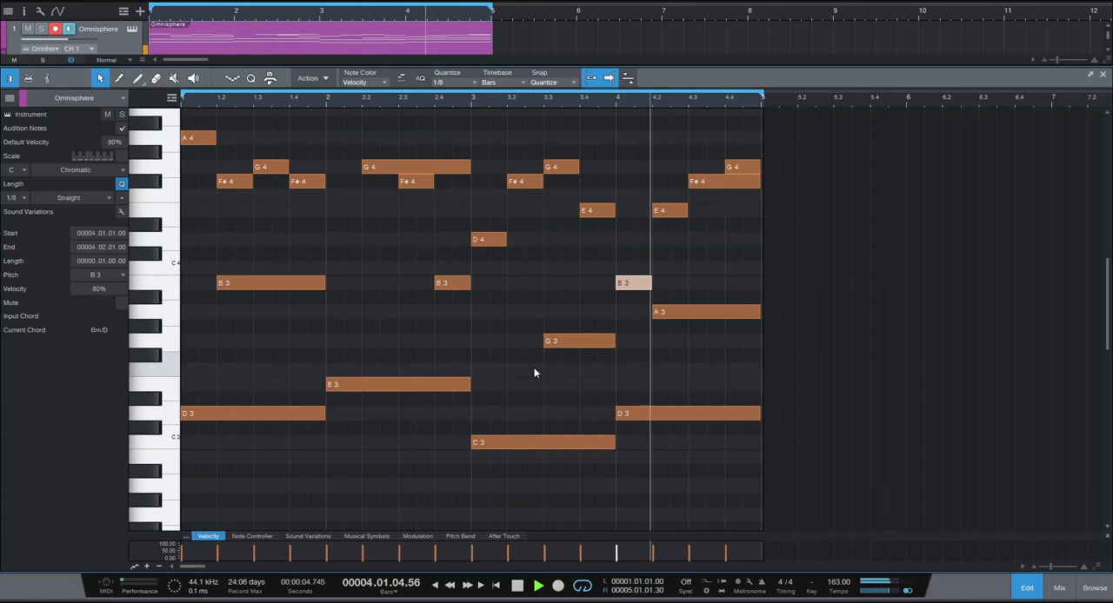
Add a one-beat F#3 on beat 2 of bar 1, followed by half-beat G3 and F#3 notes on beat 3, and play the loop.
key("space")
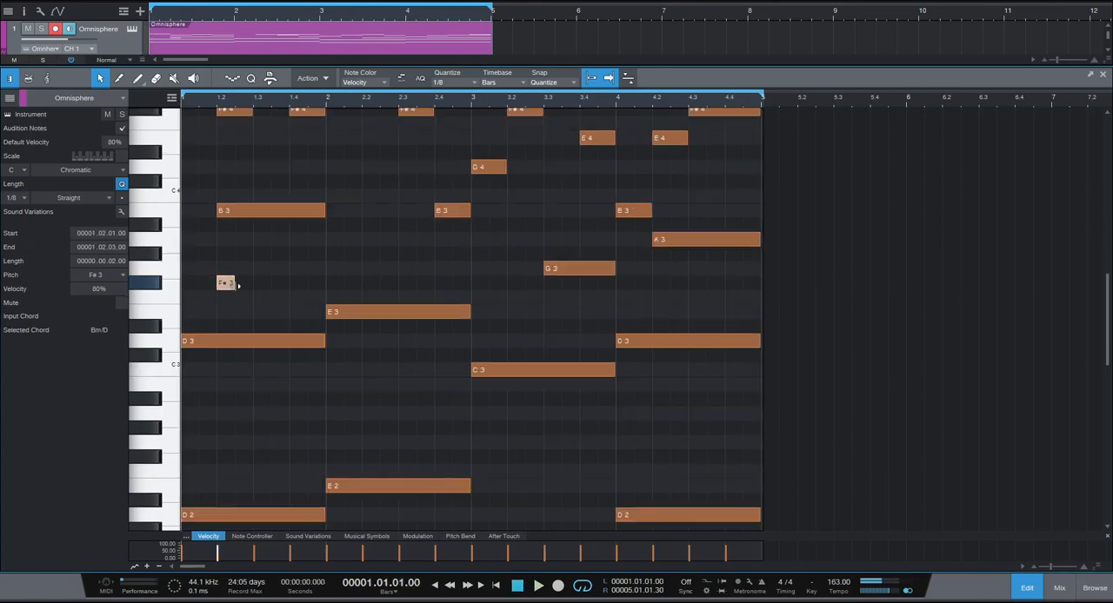
left_click_drag(237, 285, 254, 285)
left_click(261, 267)
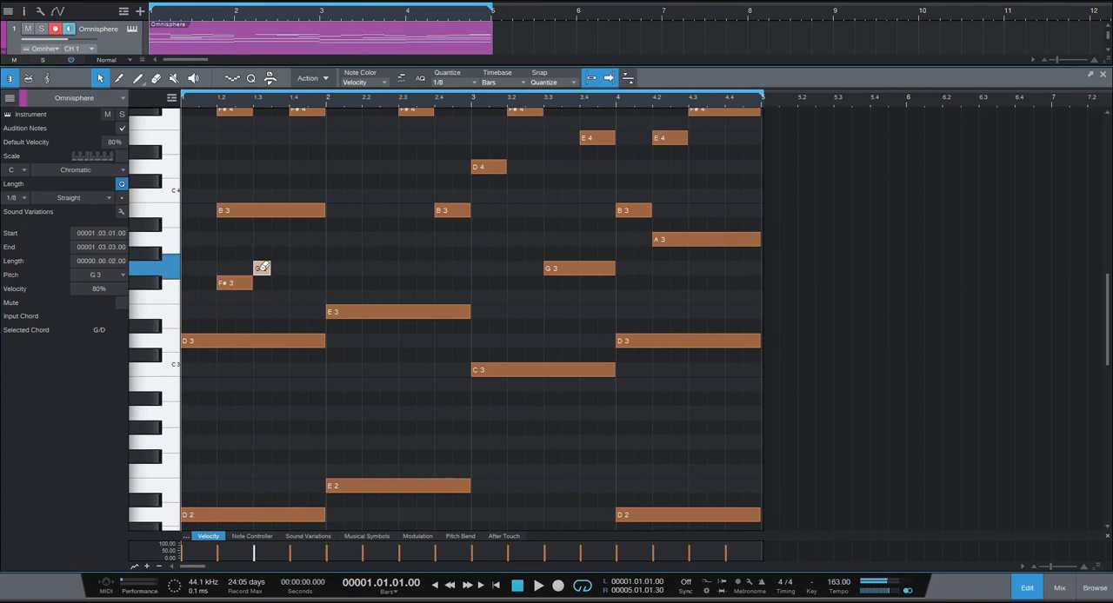
left_click(279, 283)
key("space")
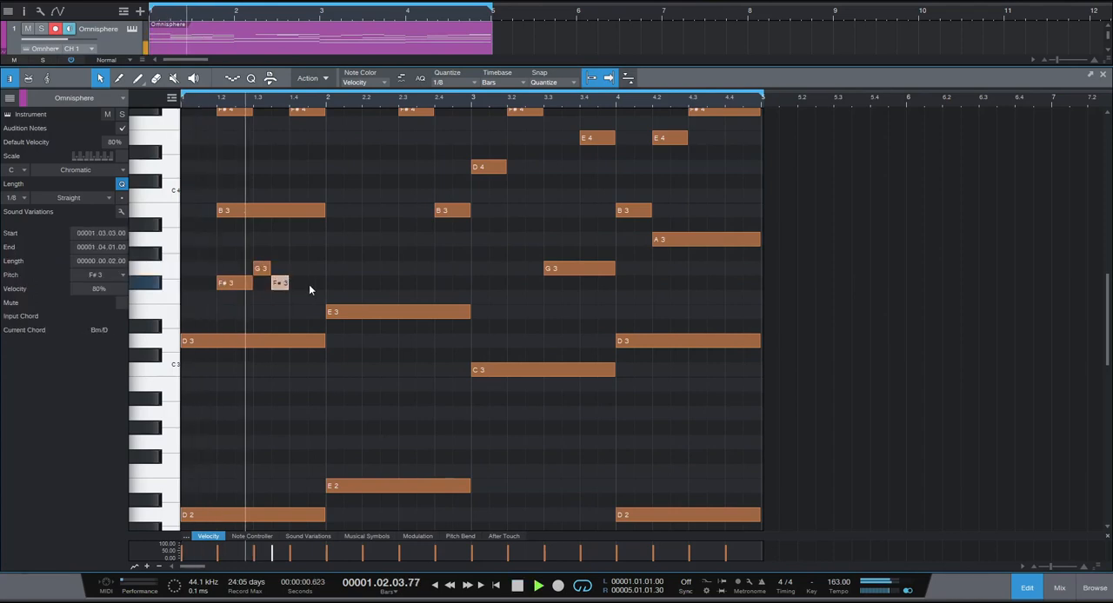
Delete the half-beat F#3 in bar 1, lengthen the G3 on beat 3 to one beat, and play the loop.
key("space")
left_click(279, 284)
left_click(261, 268)
left_click_drag(272, 270, 293, 268)
key("space")
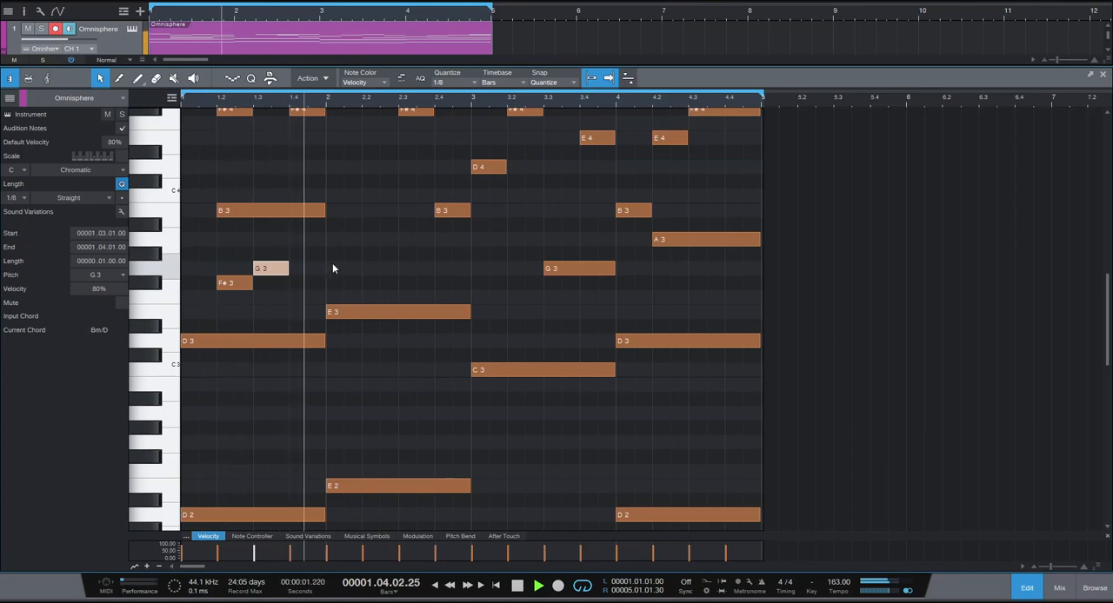
Add a one-beat G3 on beat 2 and F#3 on beat 3 of bar 2, and play the loop.
key("space")
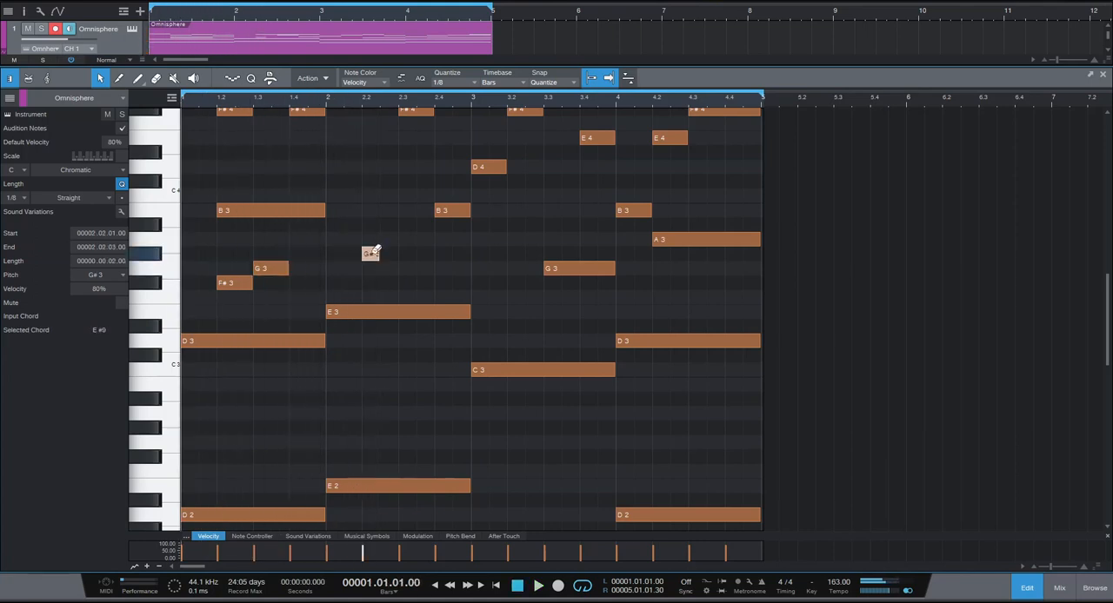
left_click_drag(377, 266, 442, 281)
left_click(445, 282)
key("space")
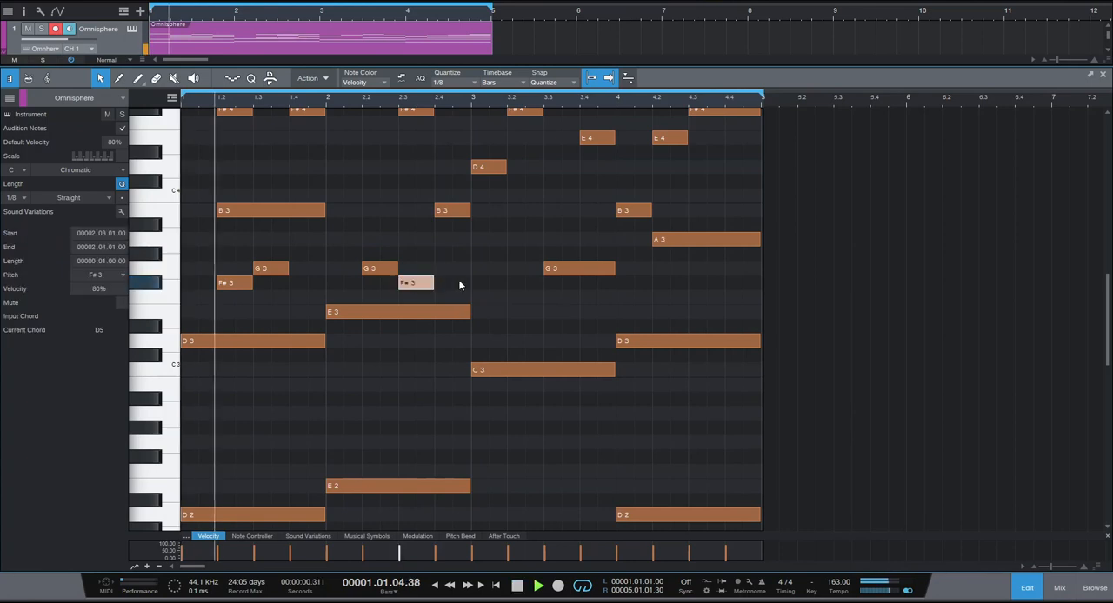
scroll(458, 279, "up", 1)
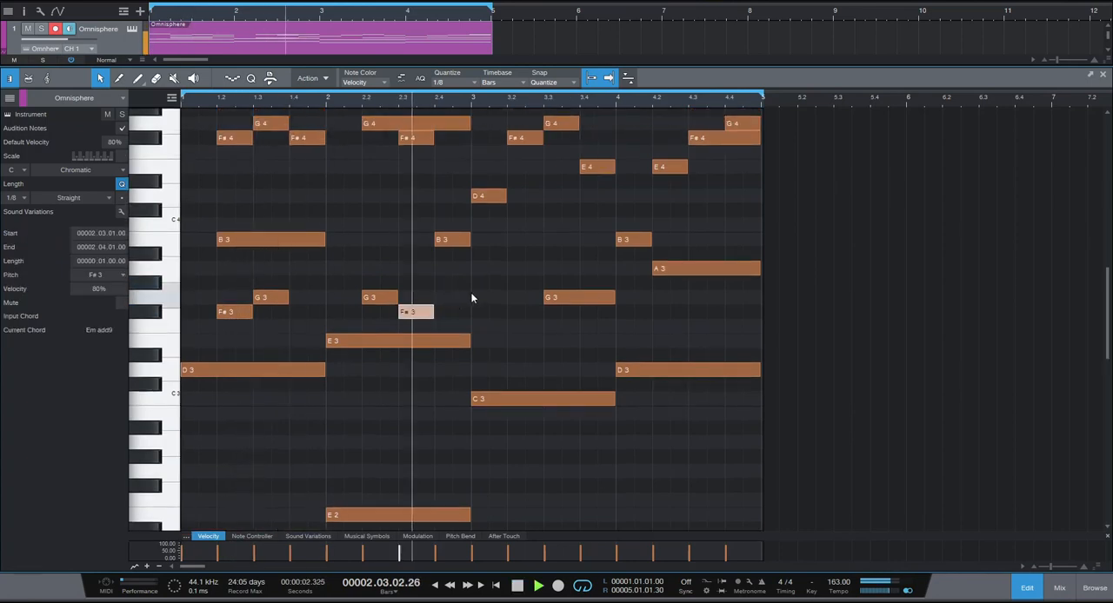
Add a one-beat G3 on beat 1 and A3 on beat 2 of bar 3, and play the loop.
key("space")
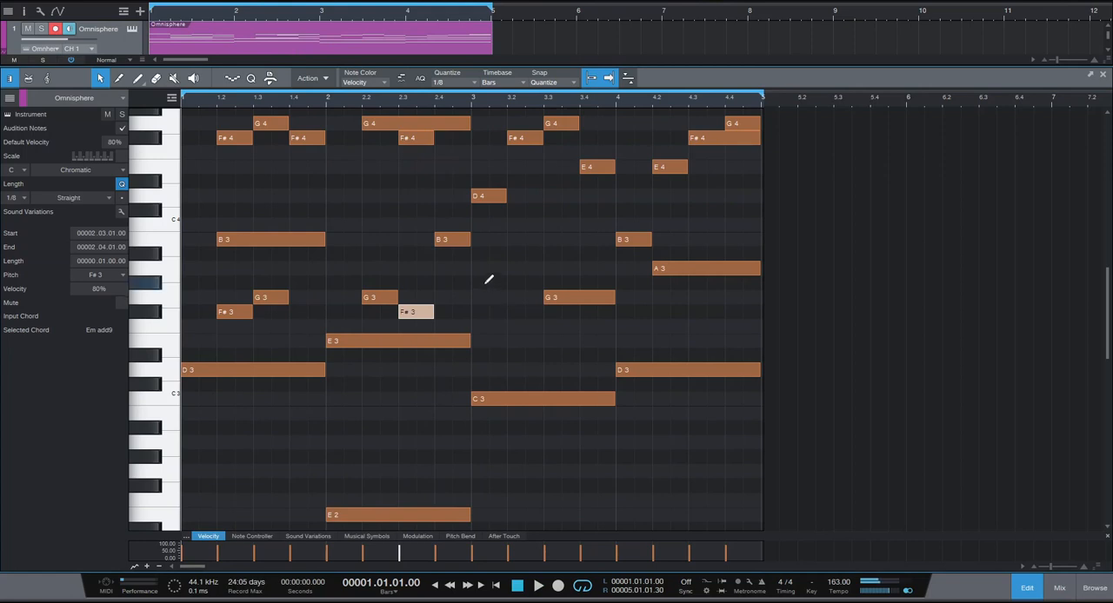
mouse_move(485, 279)
left_mouse_down()
mouse_move(483, 296)
mouse_move(507, 299)
mouse_move(543, 268)
left_mouse_up()
left_click(514, 268)
key("space")
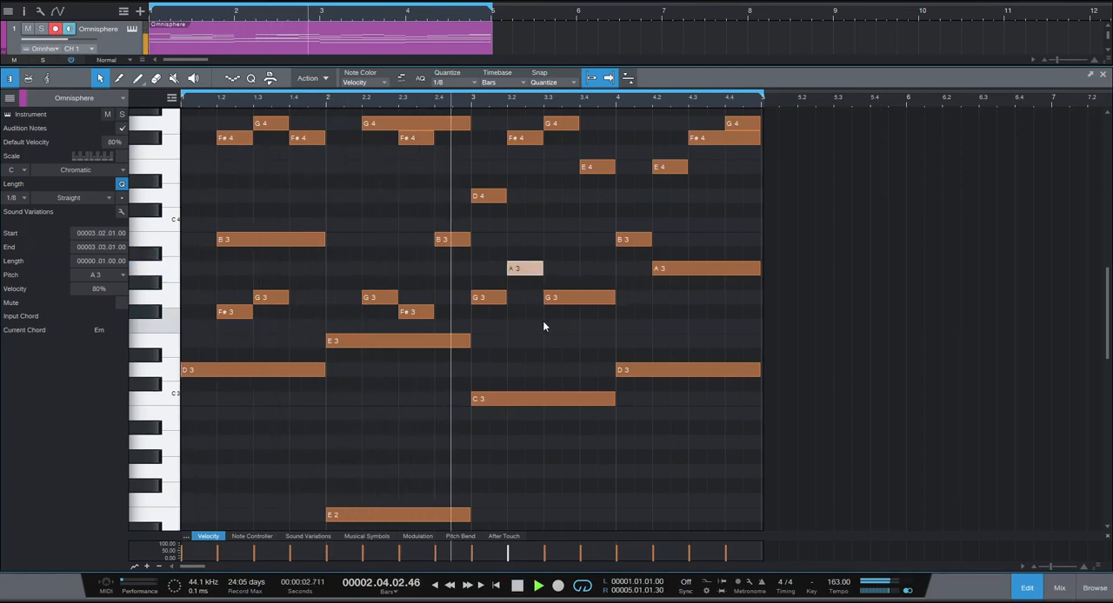
Add a one-beat F#3 on beat 2 and a two-beat G3 on beat 3 of bar 4, and play the loop.
key("space")
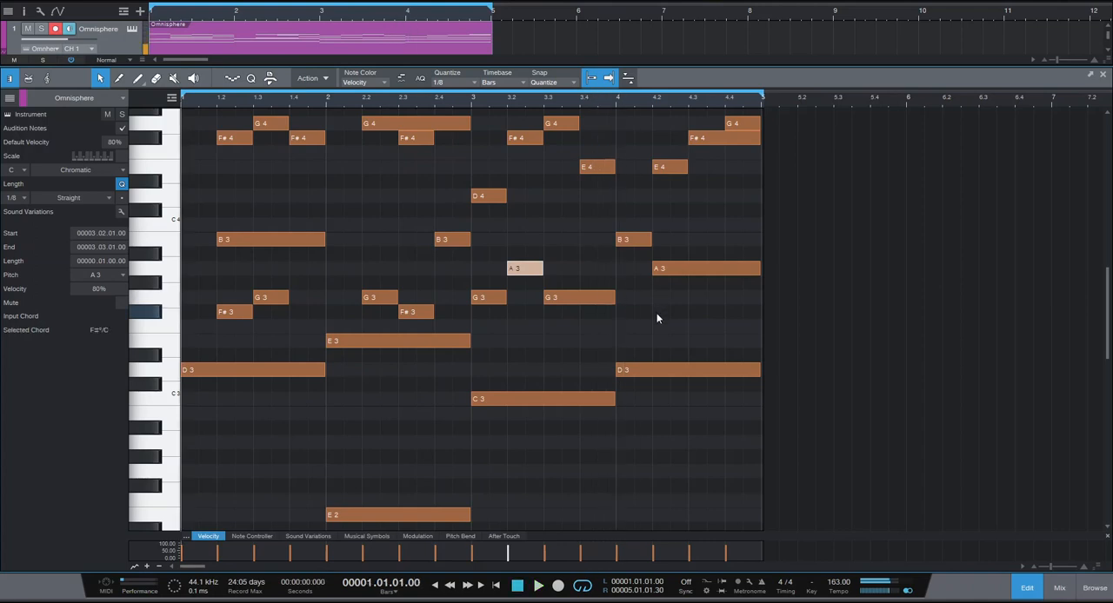
left_click(661, 310)
left_click(696, 298)
left_click_drag(711, 300, 760, 298)
key("space")
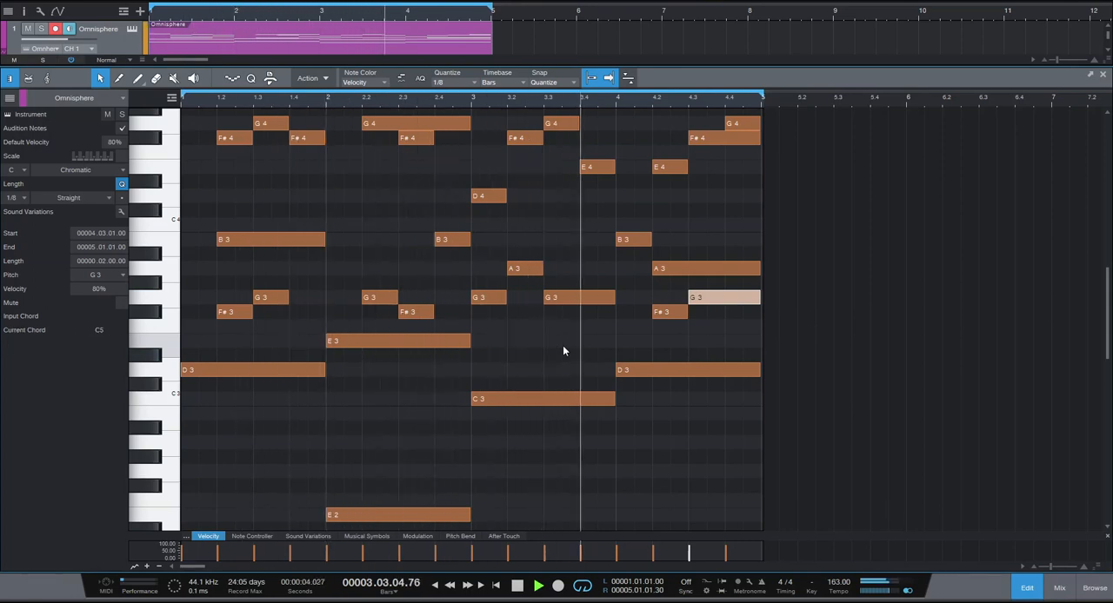
Enlarge the note editor and look over the finished melody from the upper notes down to the octave bass.
key("space")
scroll(381, 375, "down", 1)
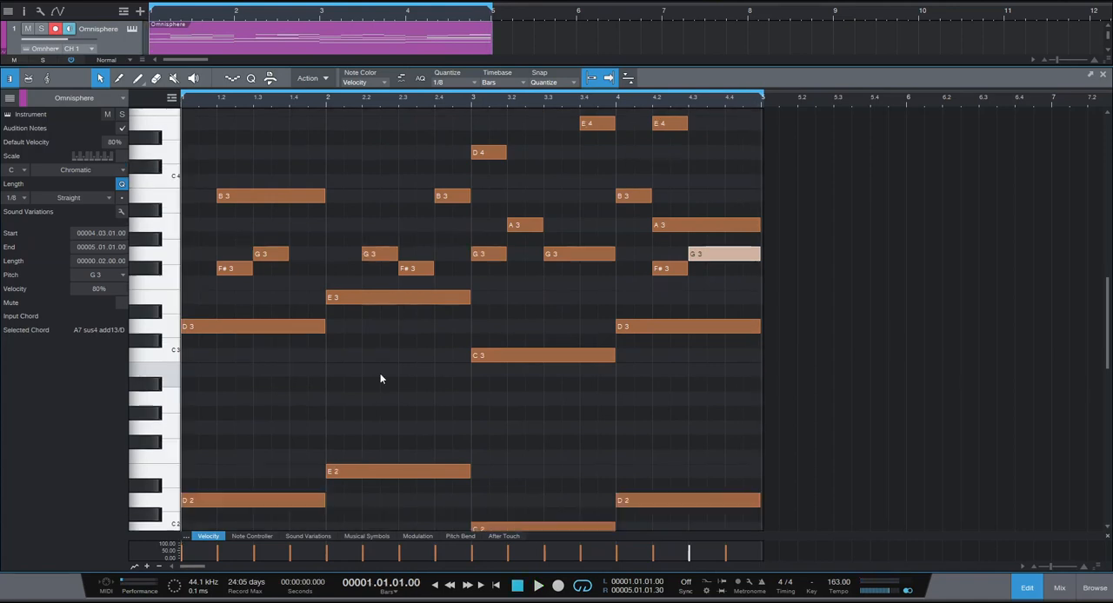
left_click_drag(689, 66, 690, 35)
scroll(571, 355, "up", 2)
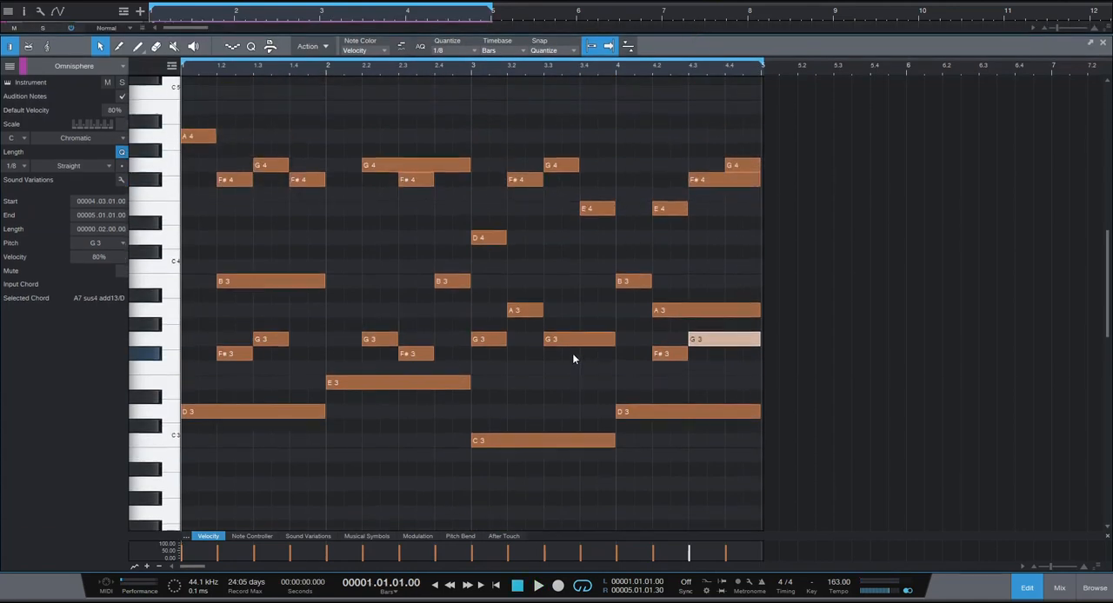
scroll(572, 357, "down", 3)
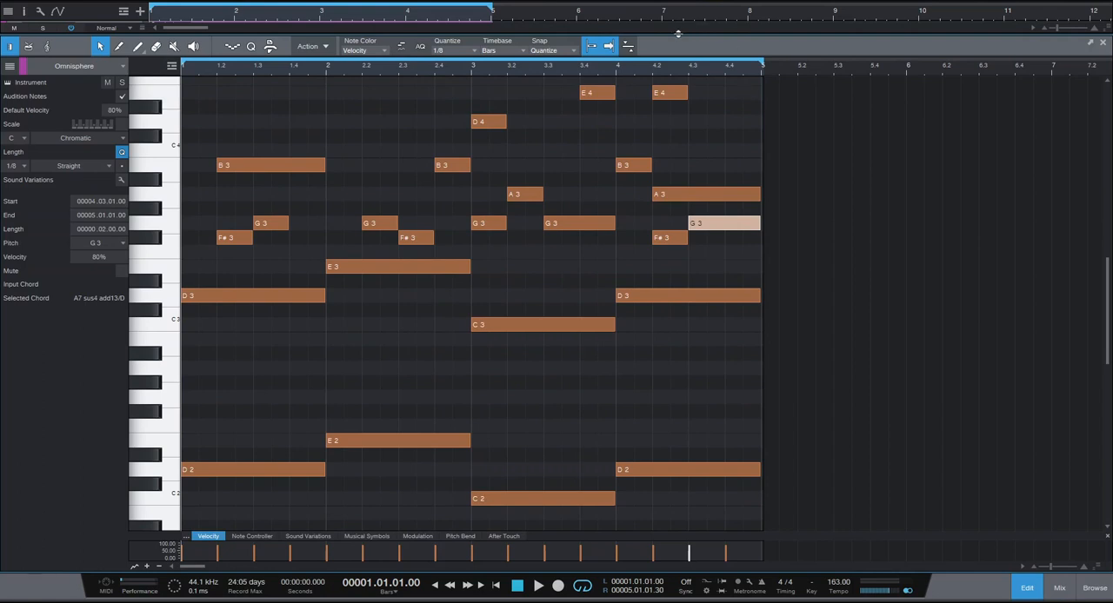
left_click_drag(692, 33, 634, 569)
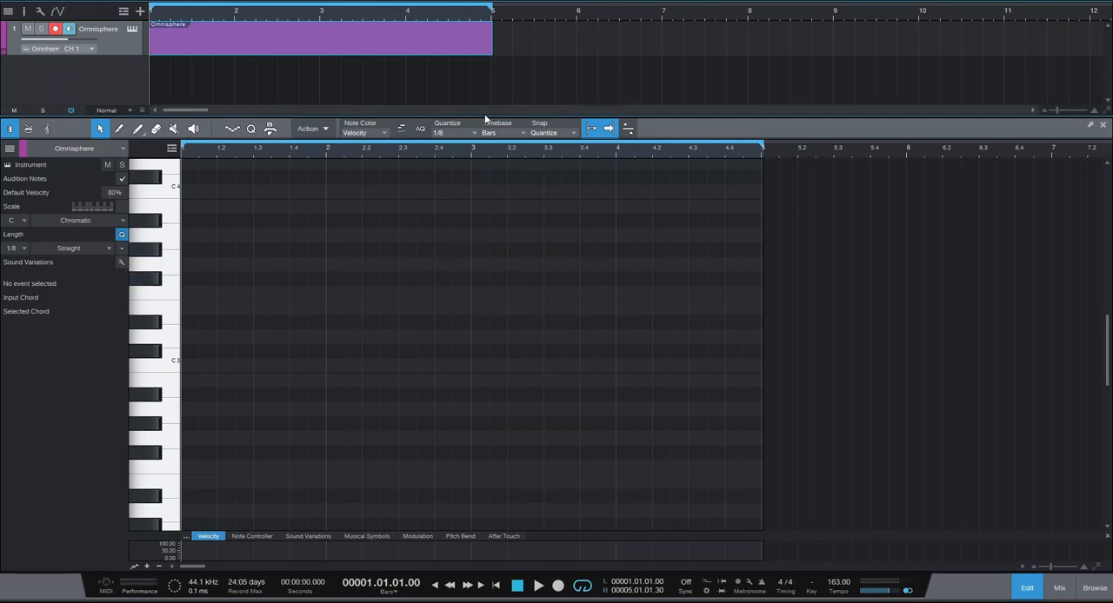
Start a C minor chord in the empty clip with half-beat C3, D#3 and G3 notes at the start of bar 1.
left_click_drag(486, 117, 488, 154)
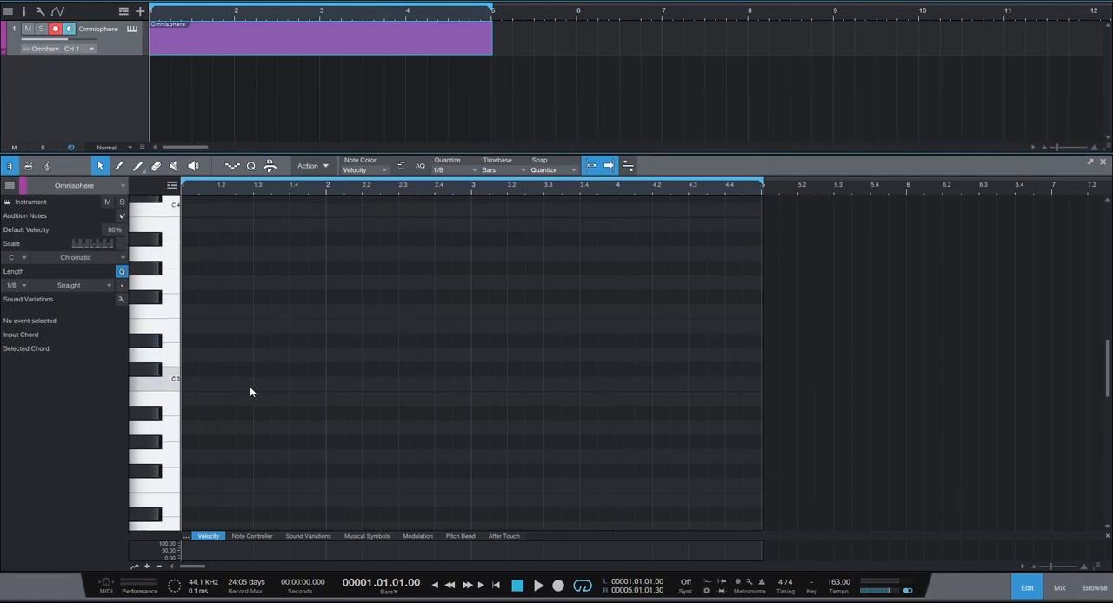
left_click(194, 384, "ctrl")
left_click(196, 339, "ctrl")
left_click(194, 297, "ctrl")
key("ctrl+z")
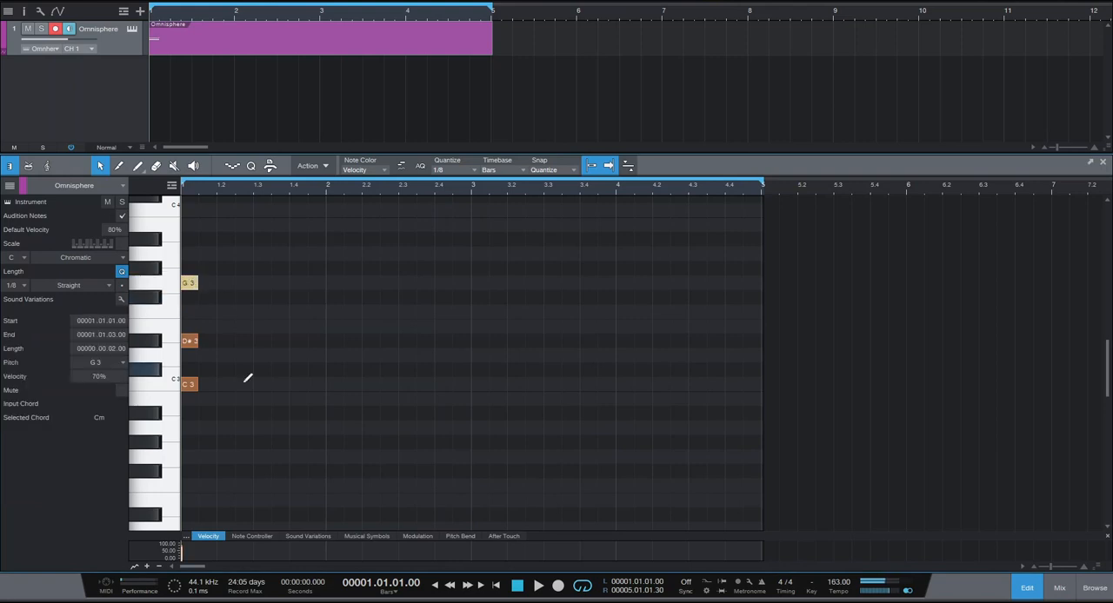
Play the chord progression, raise the C3 in bar 2 by an octave to C4, and play the loop.
key("space")
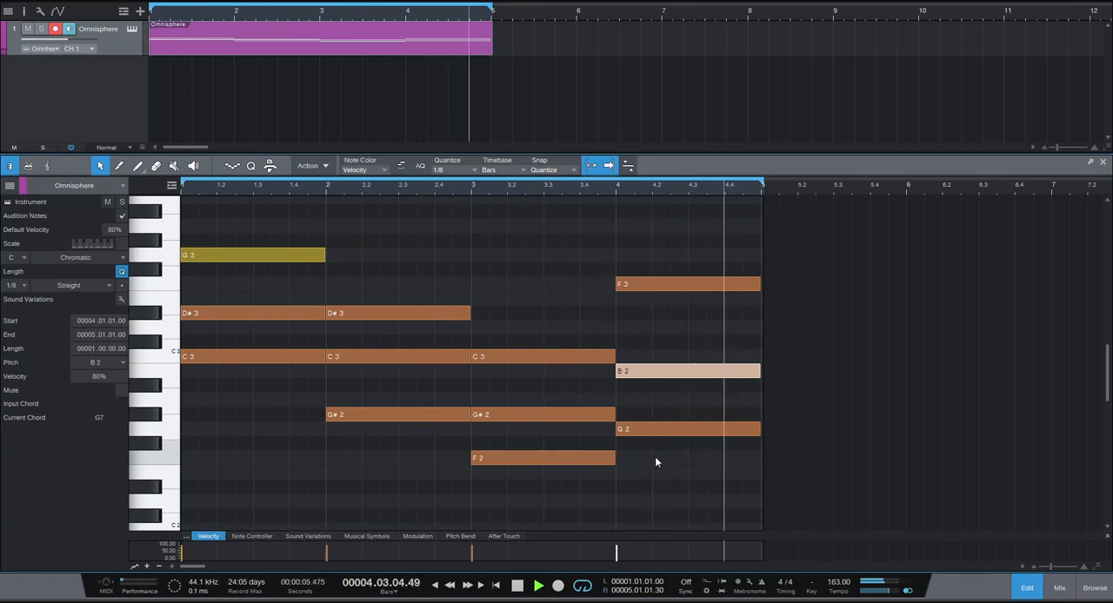
key("space")
left_click(387, 361)
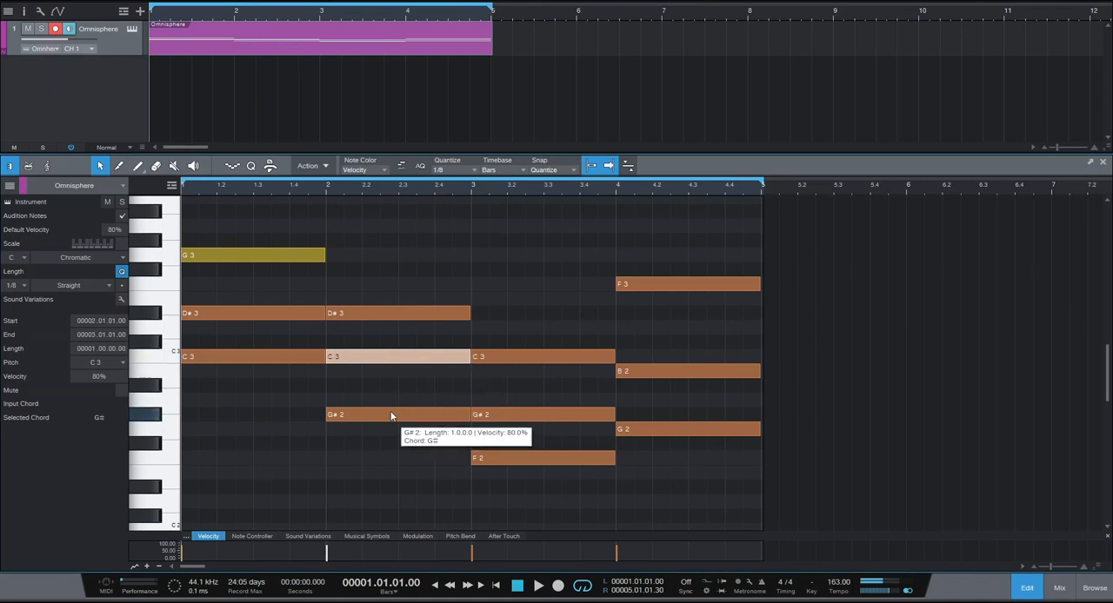
key("shift+Up")
key("space")
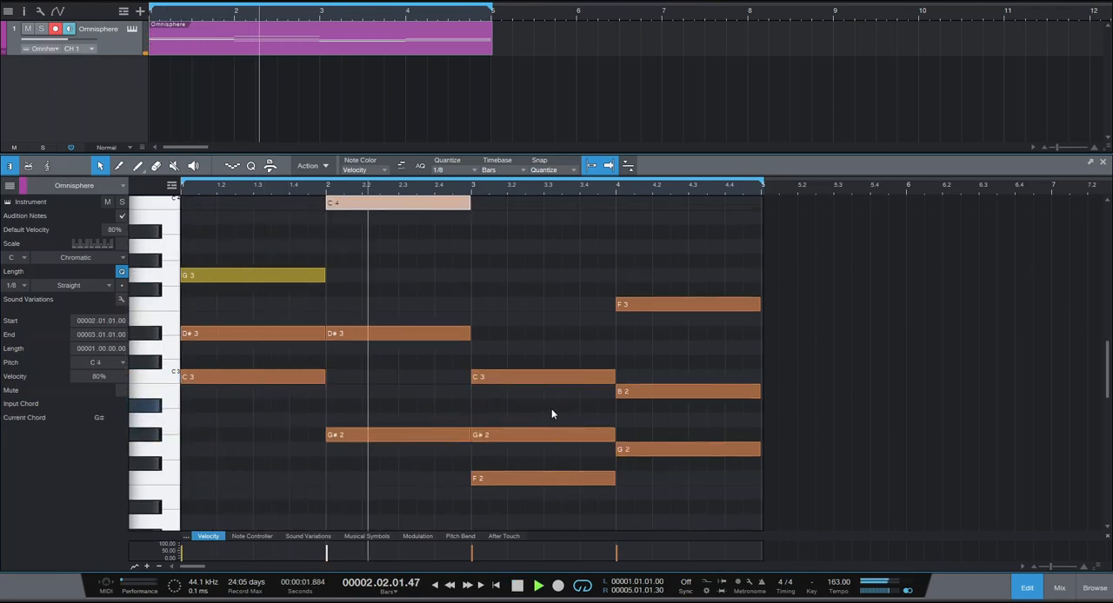
Raise the G#2 in bar 3 by an octave to G#3 and play the loop.
key("space")
left_click(557, 437)
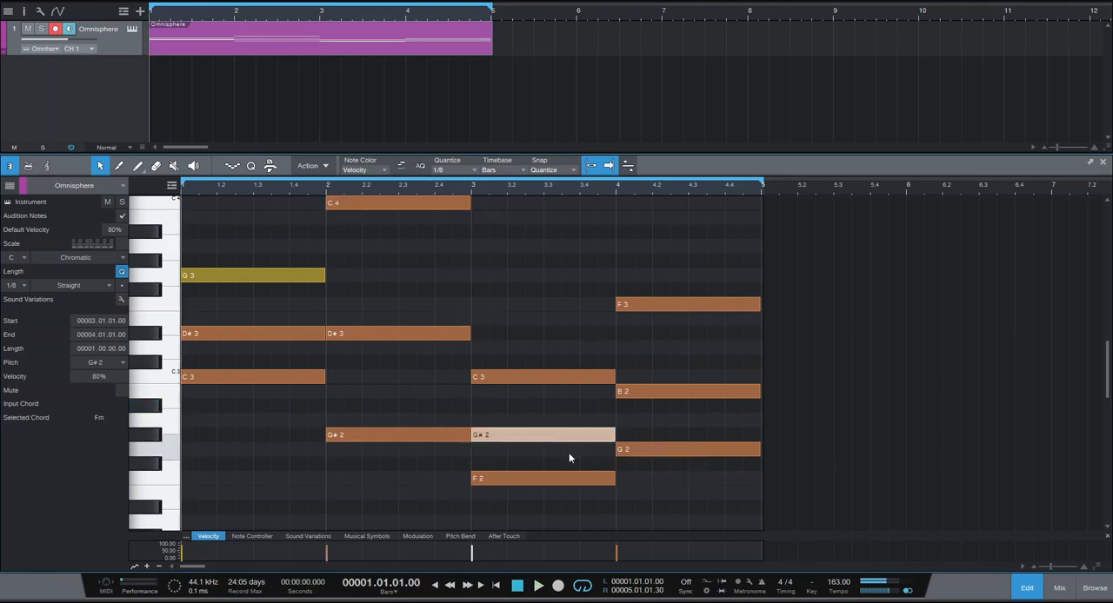
key("shift+Up")
key("space")
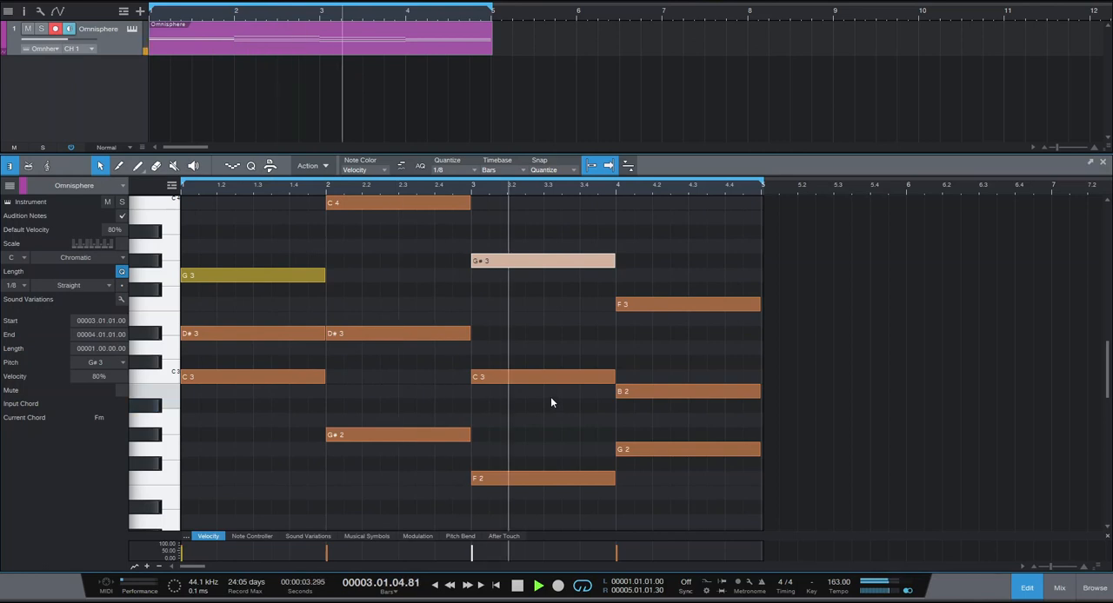
Stagger the bar 1 chord so D#3 starts slightly after C3 and G3 slightly after D#3, and play it.
key("space")
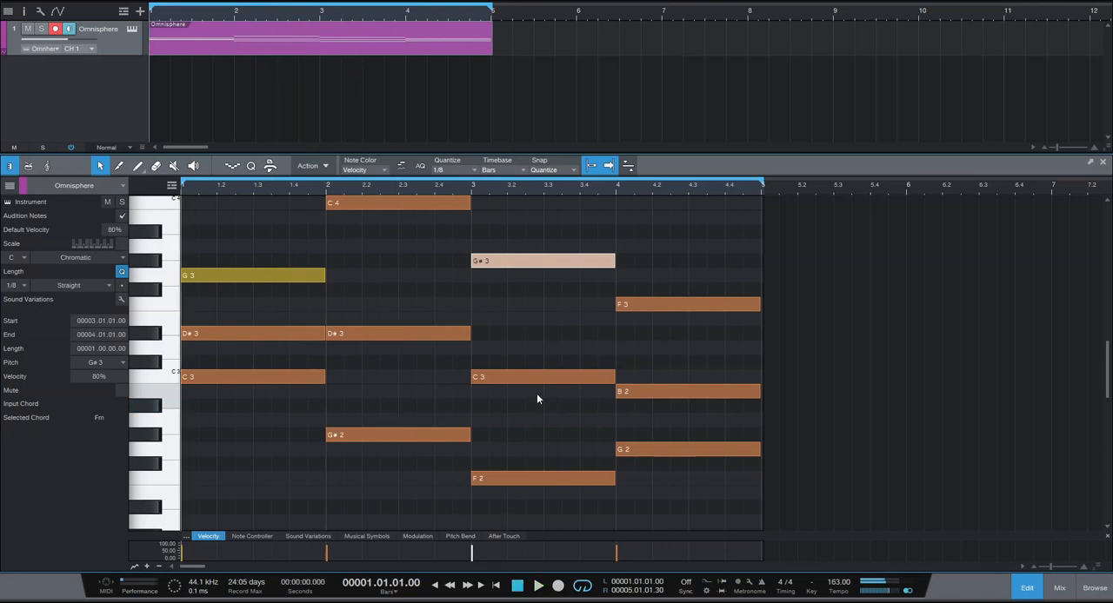
scroll(530, 404, "up", 2)
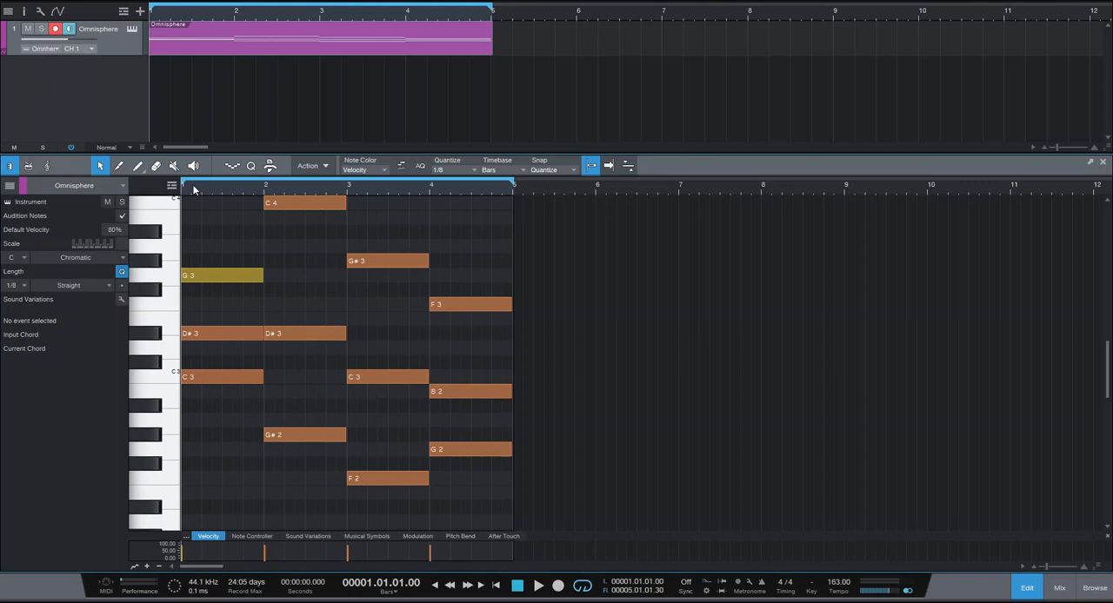
left_click_drag(283, 194, 505, 229)
left_click_drag(213, 239, 279, 355)
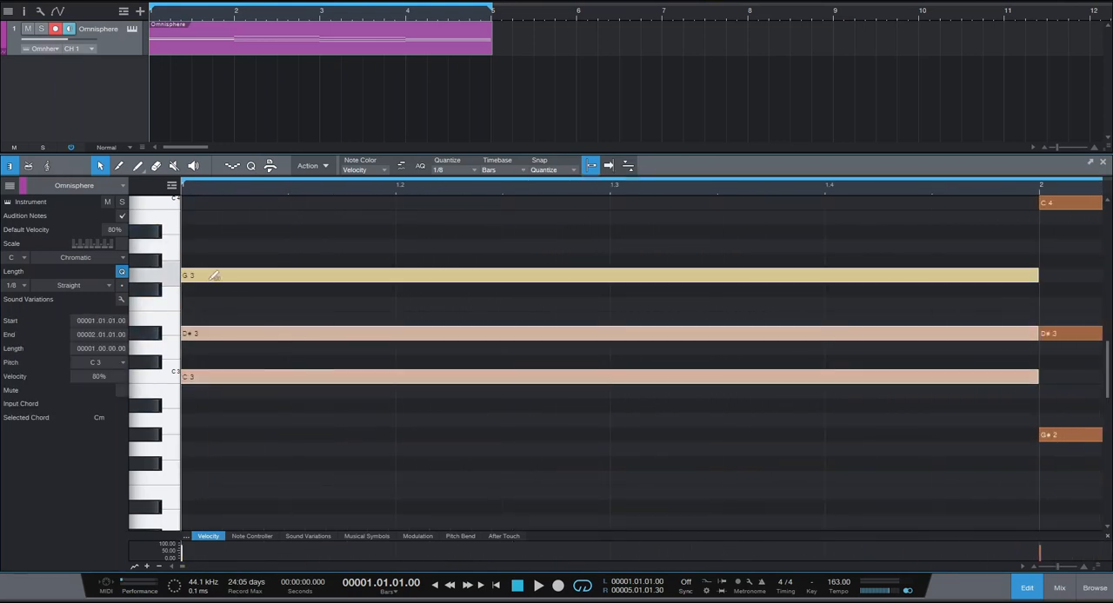
left_click_drag(216, 281, 234, 281)
key("space")
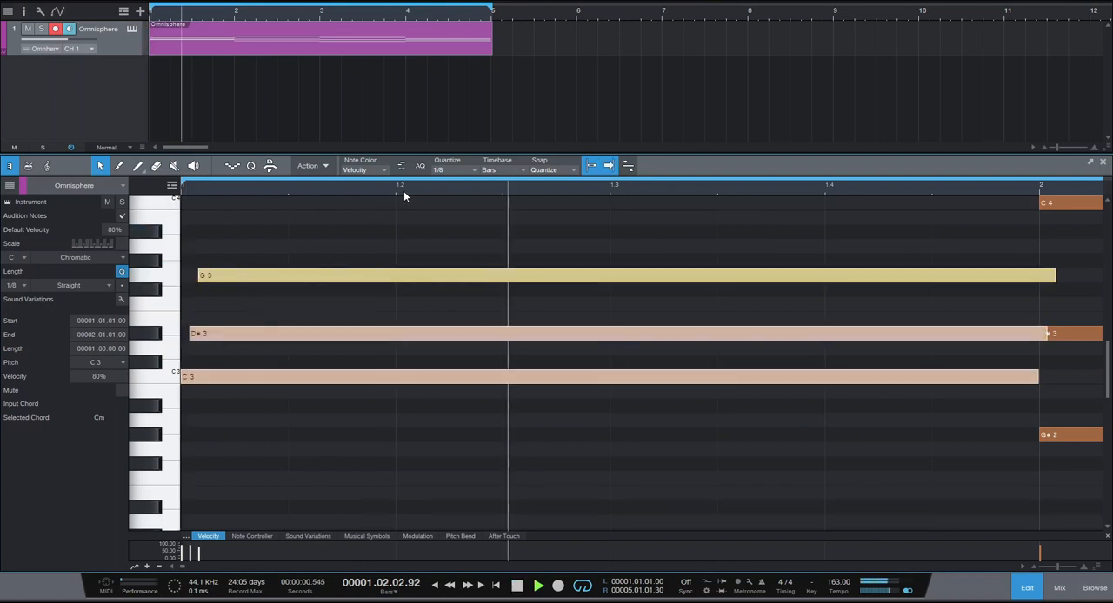
scroll(403, 190, "down", 10)
key("space")
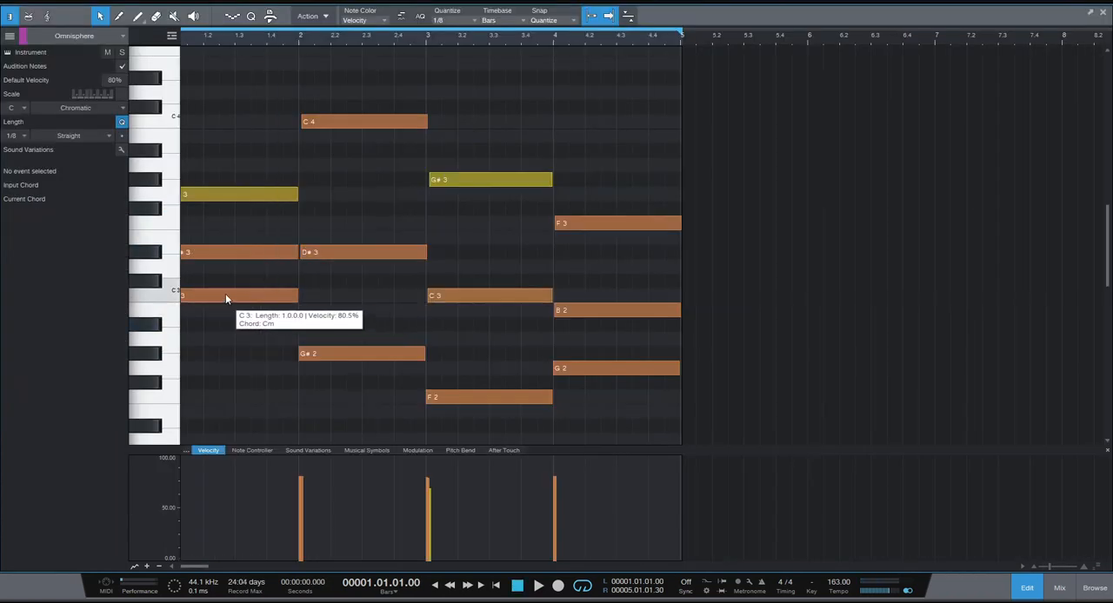
Duplicate the lowest note of each bar's chord an octave down as C2, G#1, F1 and G1, and play the loop.
left_click(226, 295)
left_click(355, 349, "shift")
left_click(495, 397, "shift")
left_click(599, 368, "shift")
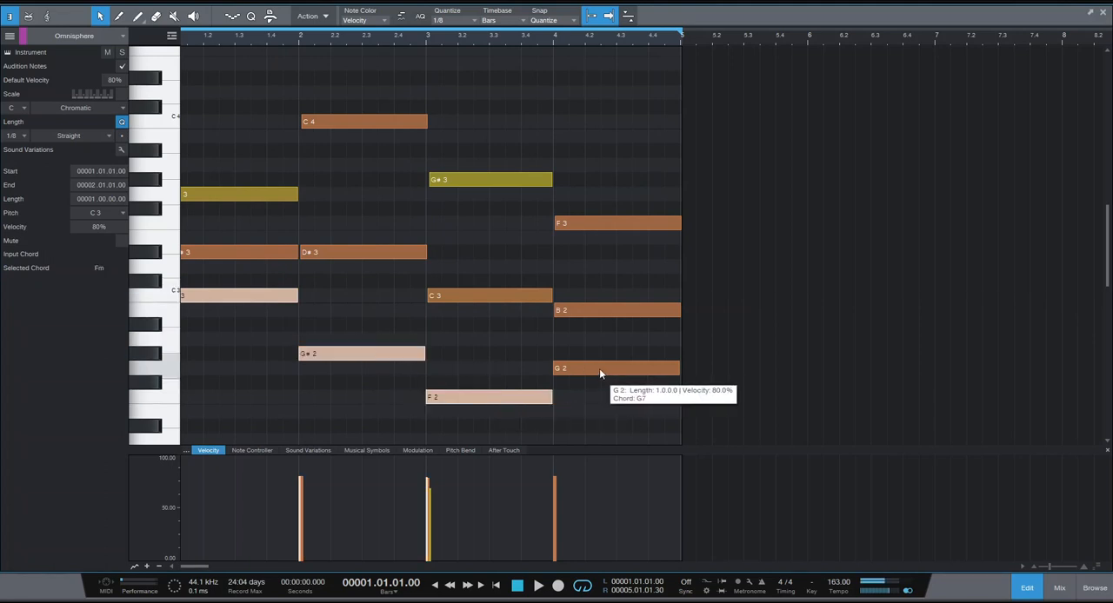
scroll(411, 383, "down", 2)
scroll(412, 383, "down", 3)
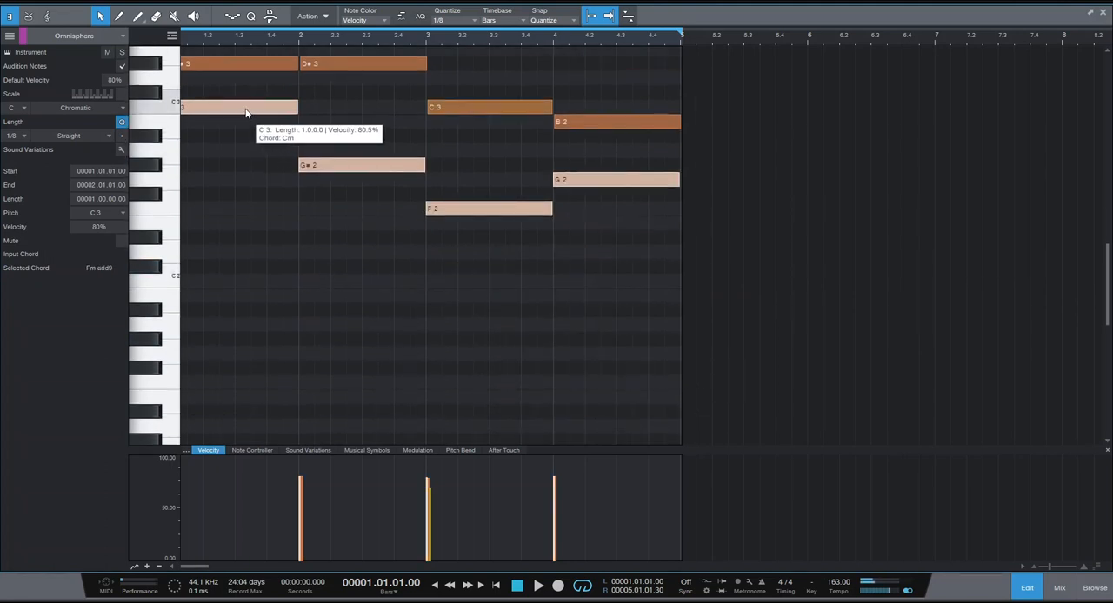
left_click_drag(246, 113, 250, 282)
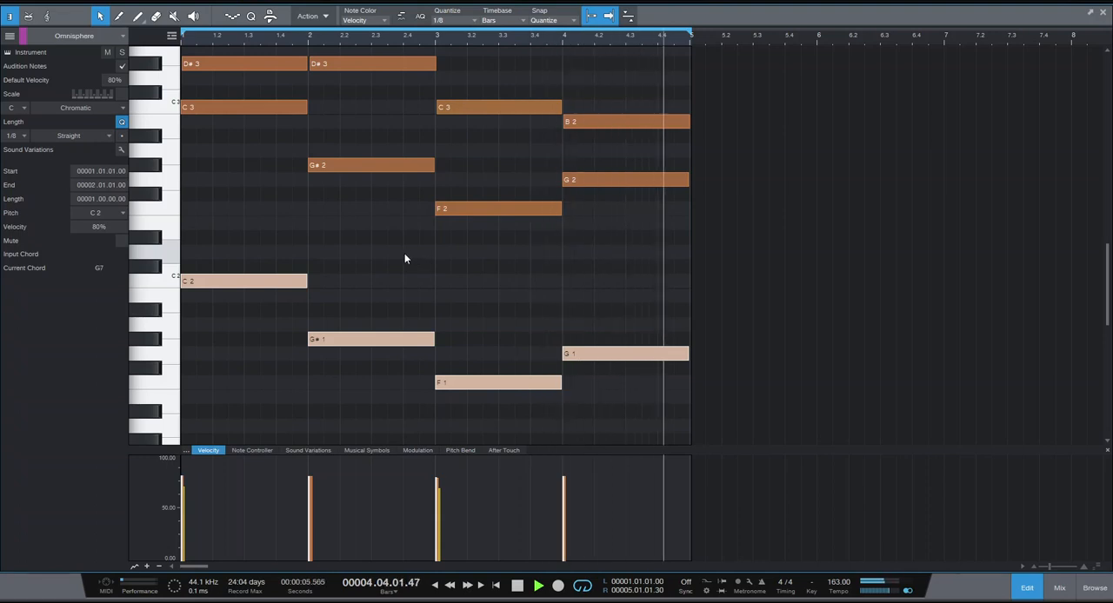
scroll(400, 287, "up", 2)
scroll(397, 290, "up", 3)
key("space")
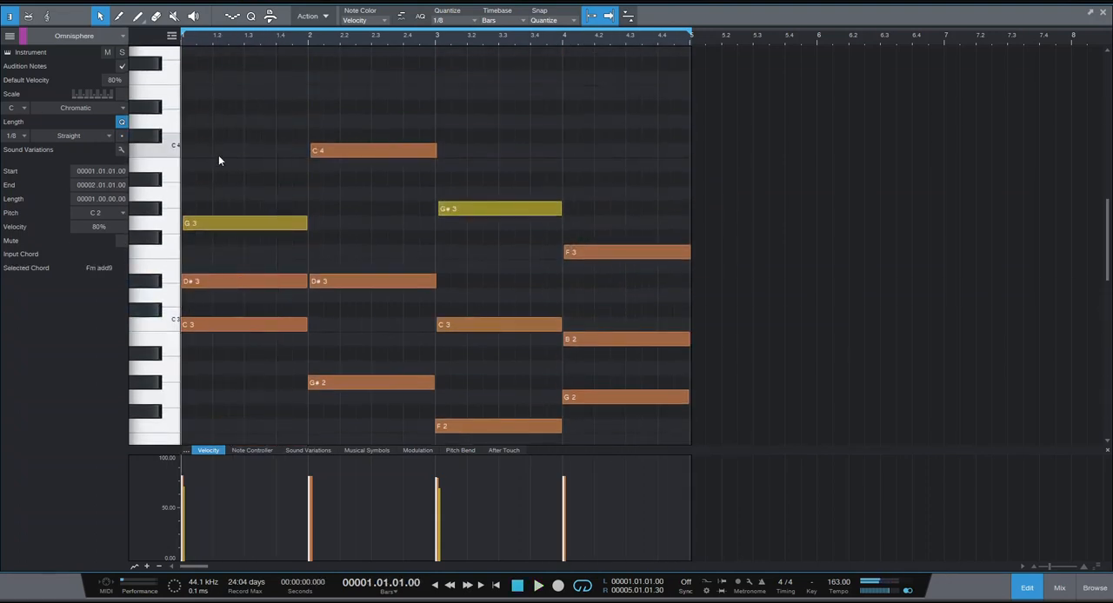
Draw a rising counter-melody of D4, D#4, F4 and a half-beat G4 above the bar 1 chord and play it.
scroll(197, 120, "up", 2)
left_click(197, 121)
left_click_drag(205, 122, 270, 107)
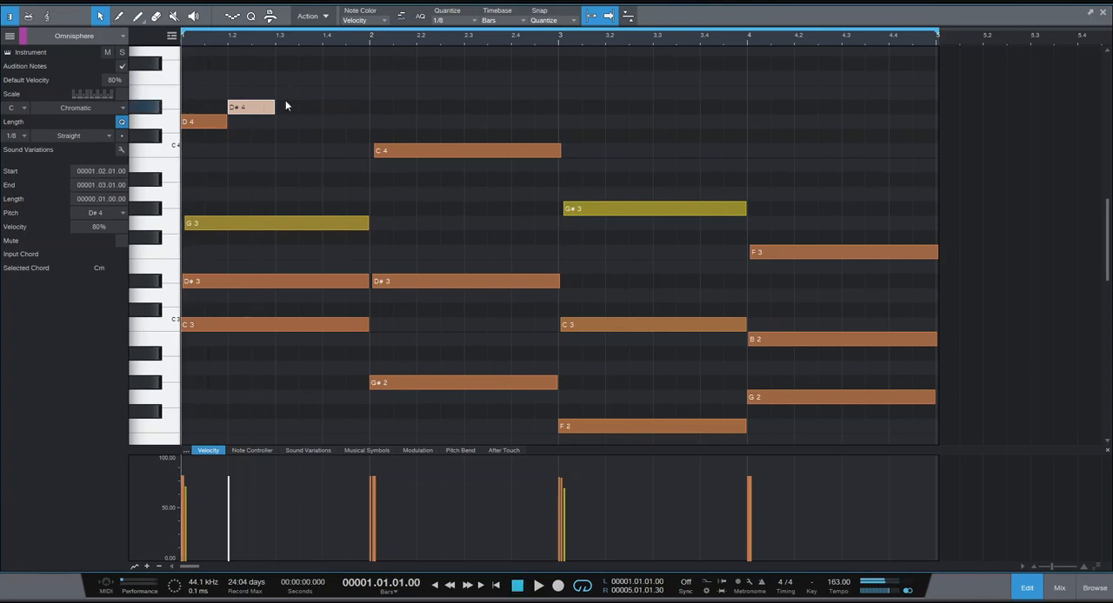
left_click(290, 77)
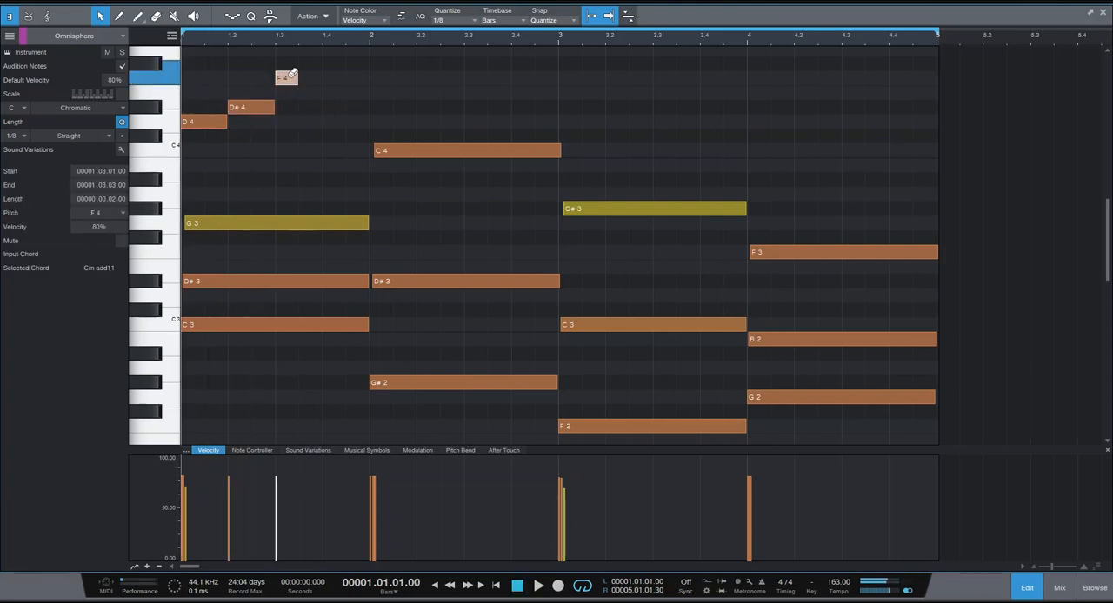
mouse_move(297, 78)
left_mouse_down()
mouse_move(322, 78)
mouse_move(357, 48)
left_mouse_up()
left_click(349, 64)
scroll(366, 119, "up", 3)
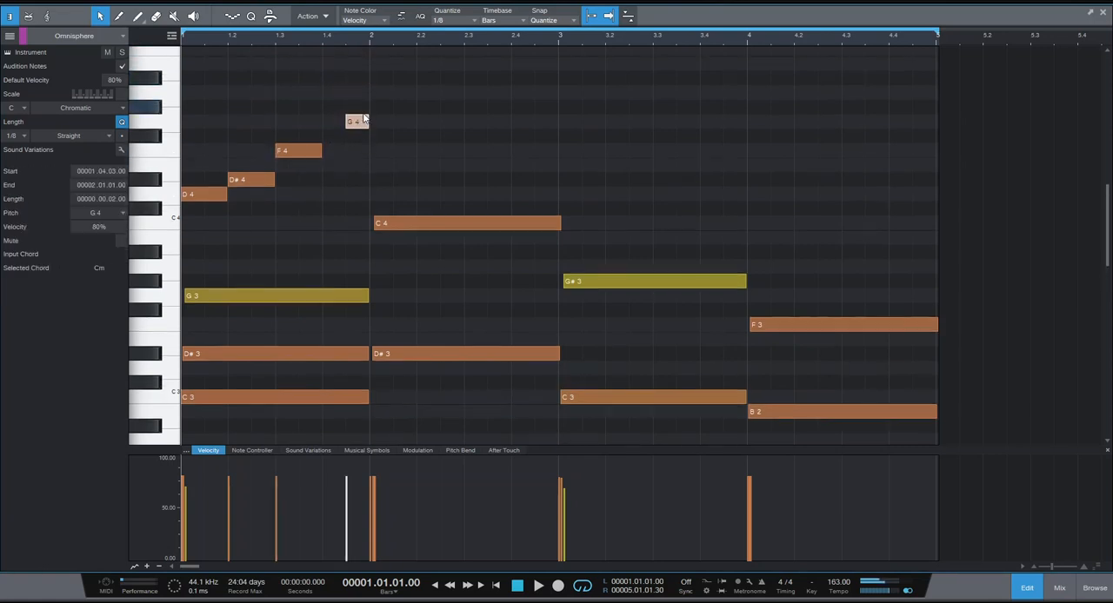
key("space")
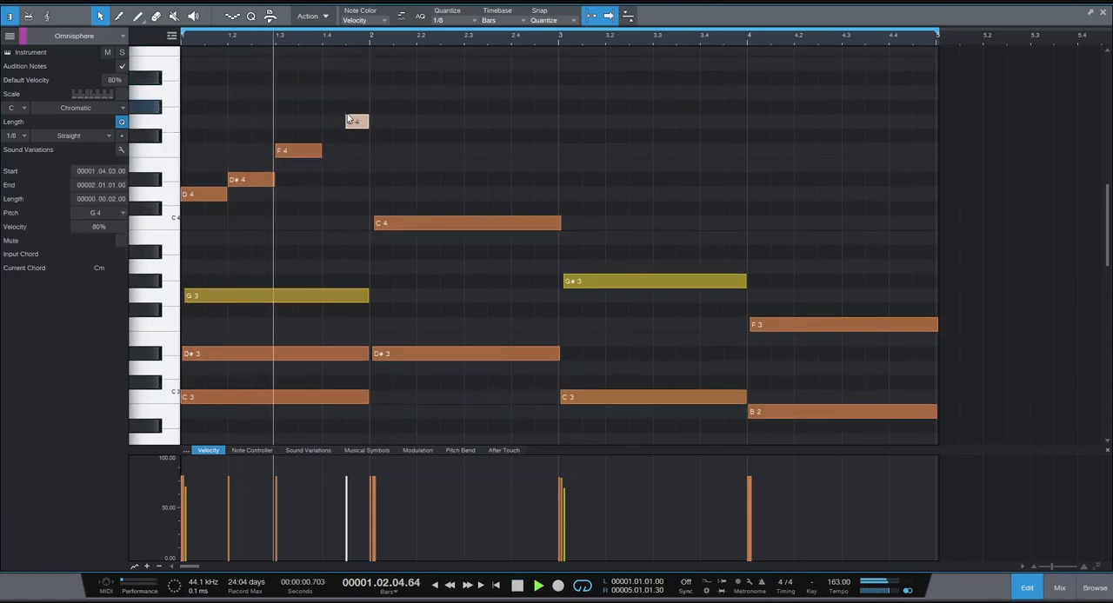
key("space")
Set the quantize grid to 1/32, add a very short F4 immediately before bar 1's G4, and play it.
left_click(342, 150, "ctrl")
mouse_move(340, 37)
left_mouse_down()
mouse_move(343, 72)
mouse_move(394, 33)
left_mouse_up()
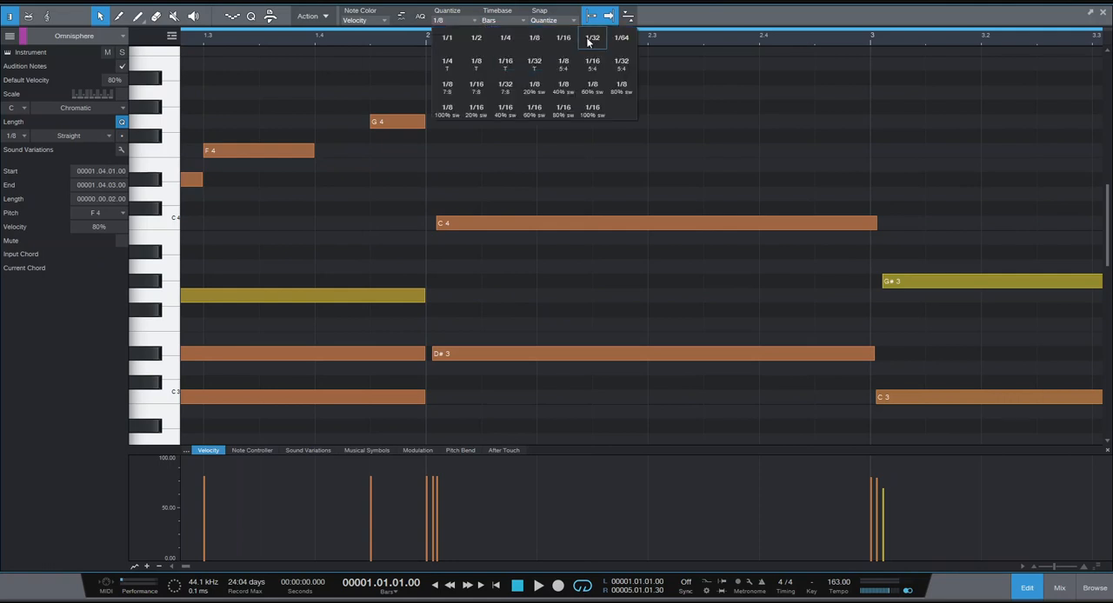
left_click(592, 39)
left_click(363, 149)
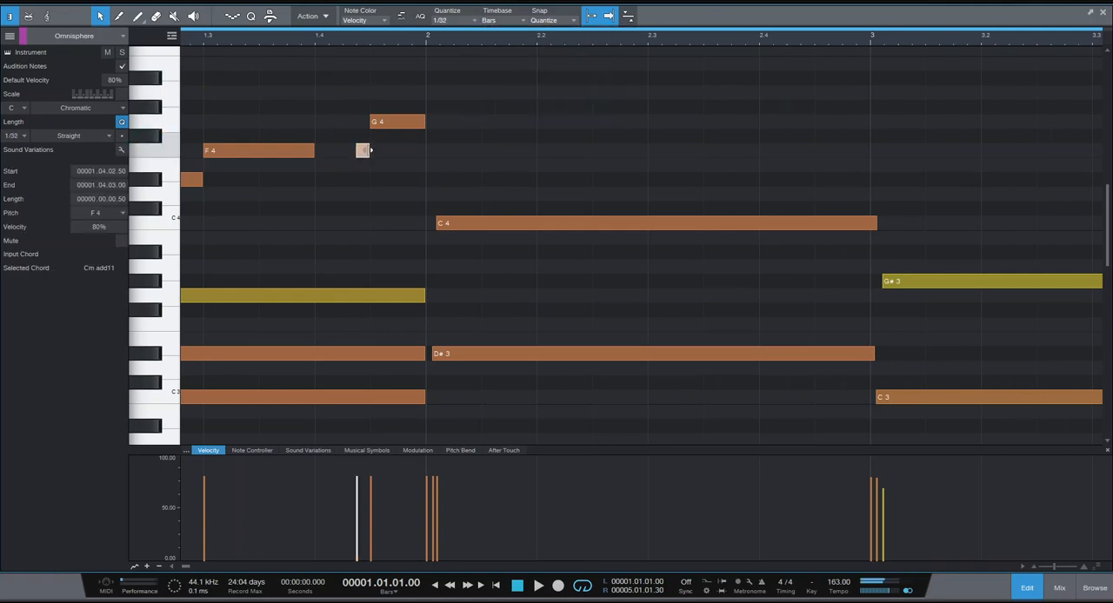
key("space")
key("space")
scroll(499, 40, "down", 2)
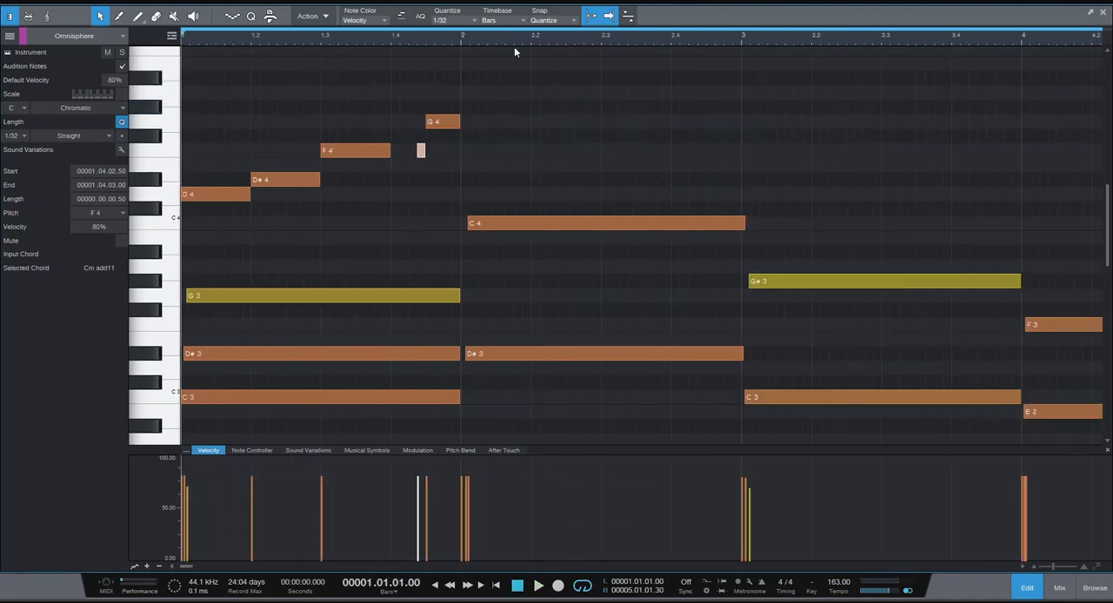
Delete and redraw the 1/32 F4 grace note leading into bar 1's G4, and play the result.
left_click(448, 21)
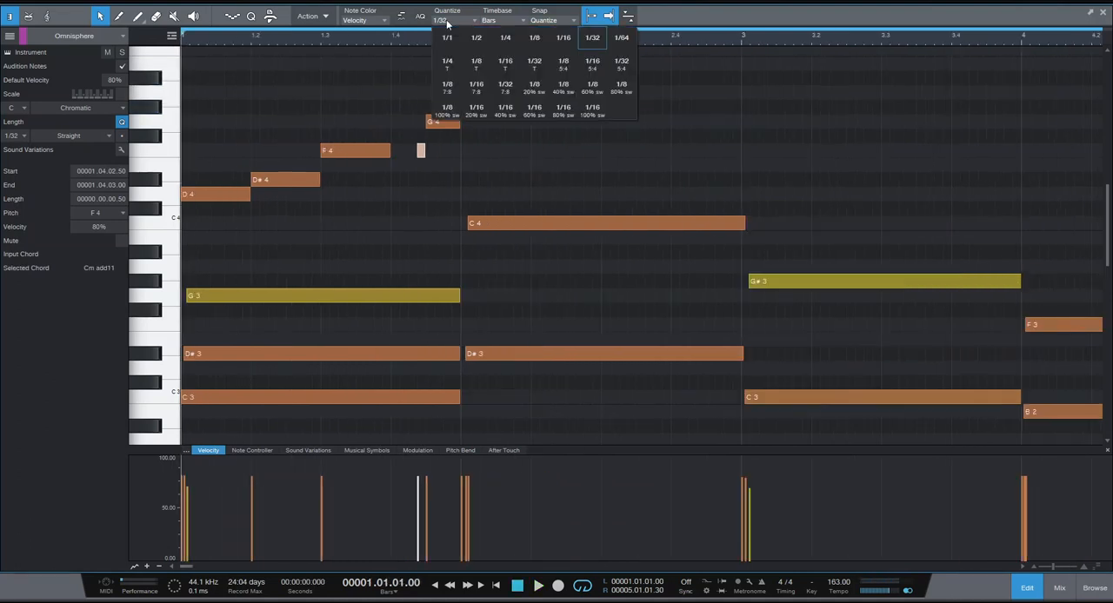
left_click(597, 41)
scroll(397, 48, "up", 5)
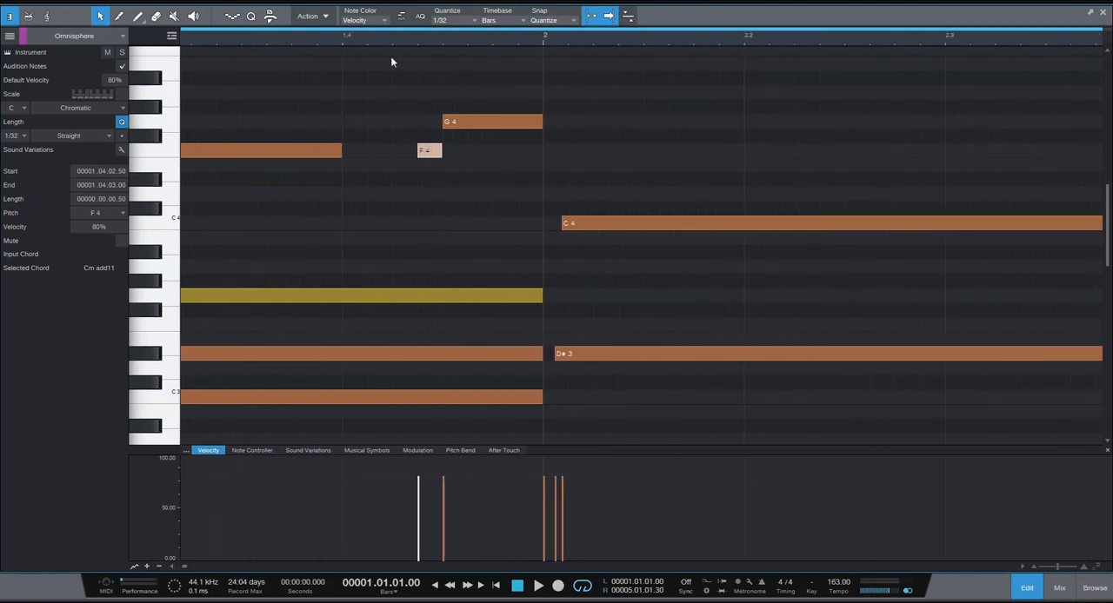
left_click(430, 152)
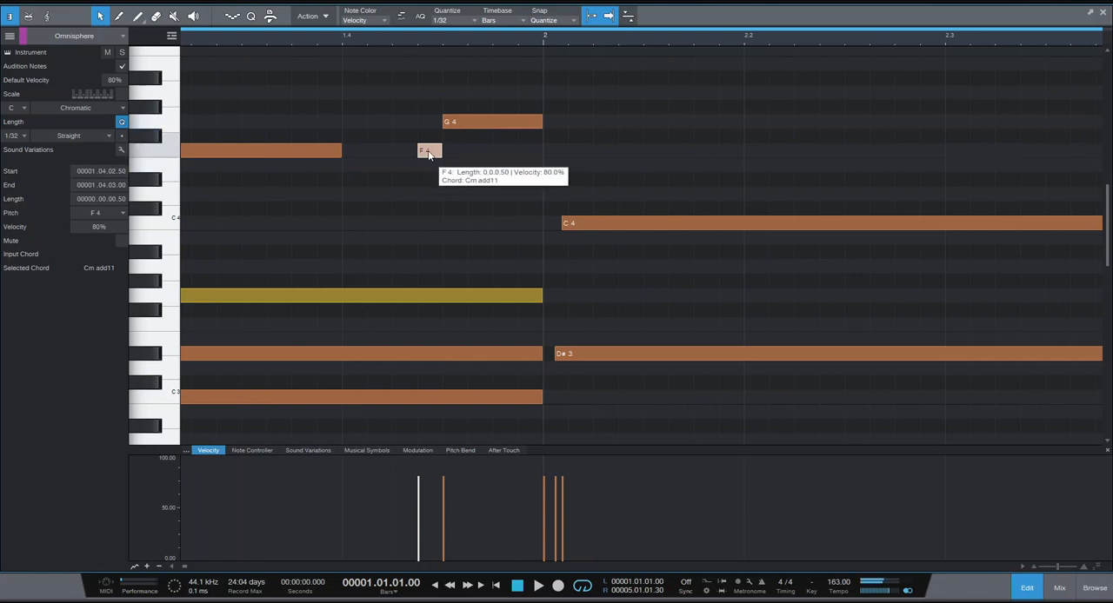
double_click(428, 151)
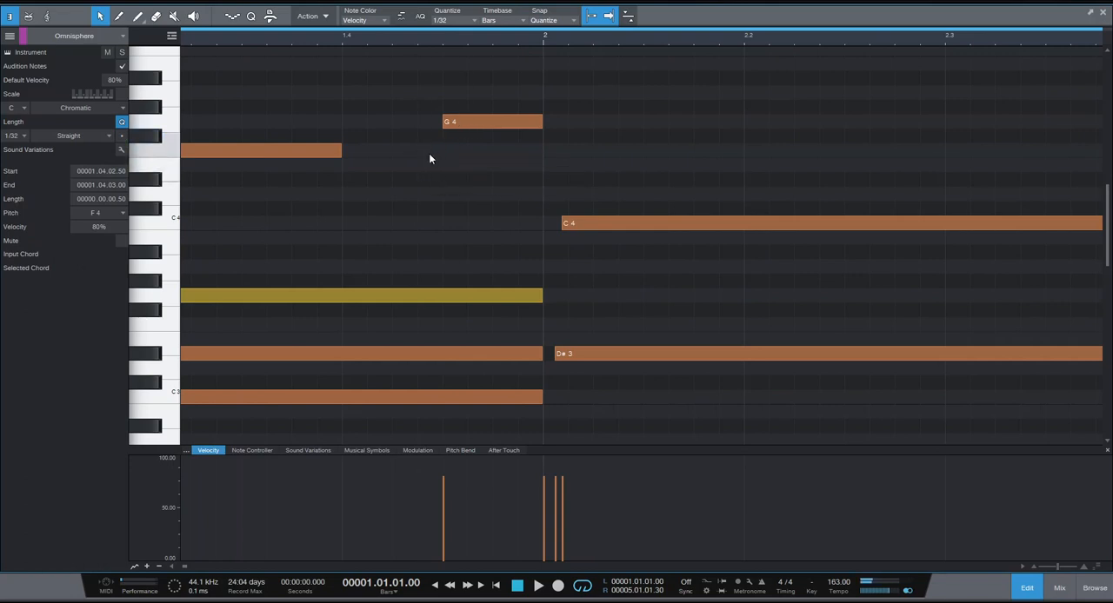
double_click(429, 153)
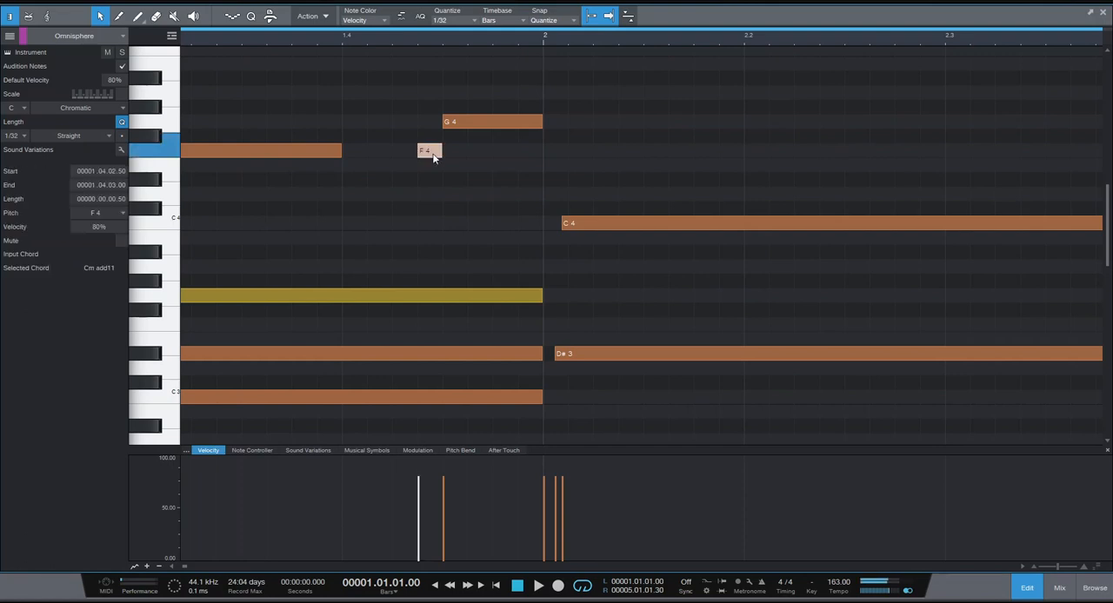
left_click_drag(408, 35, 442, 36)
left_click(319, 43)
key("space")
key("space")
key("space")
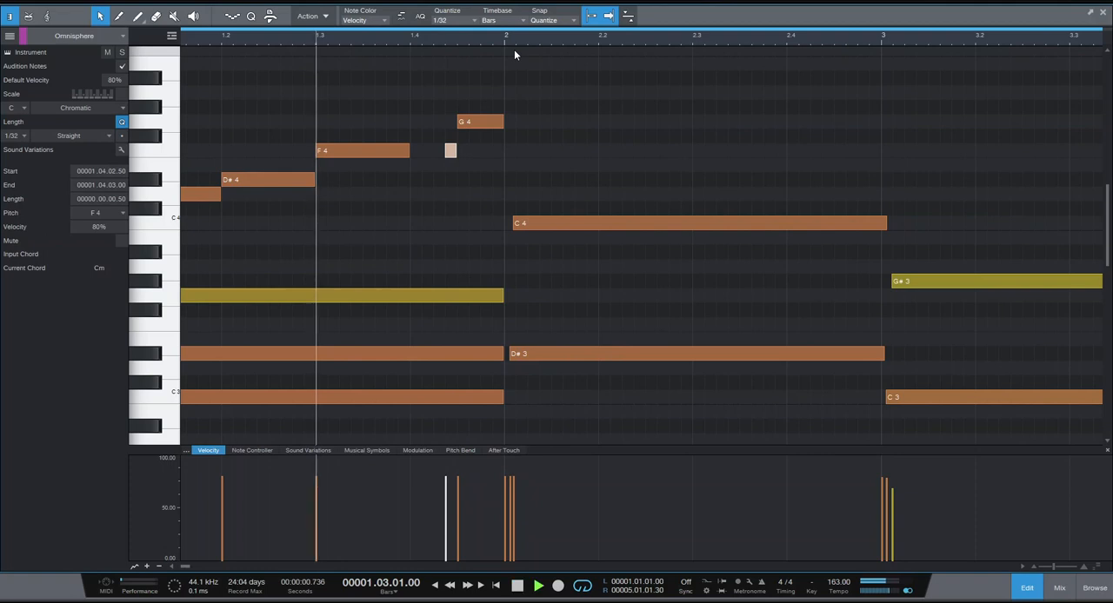
key("space")
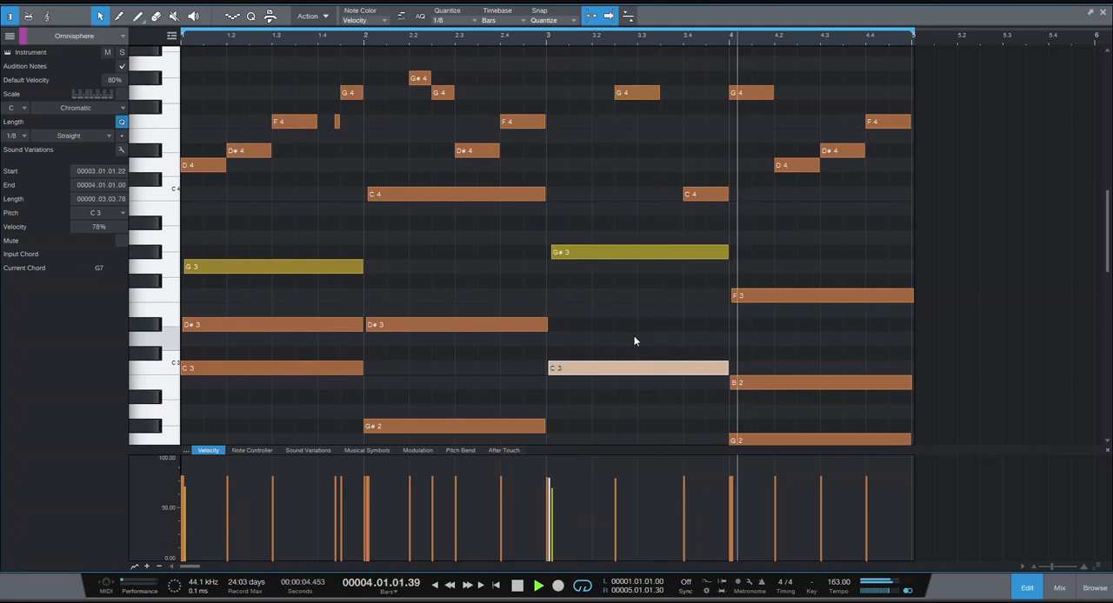
Set the quantize grid to 1/8 T, draw the triplet A#4, G#4, G4 on beat 1 of bar 3, and play from bar 3.
key("space")
scroll(640, 335, "up", 4)
left_click(640, 147)
left_click(455, 21)
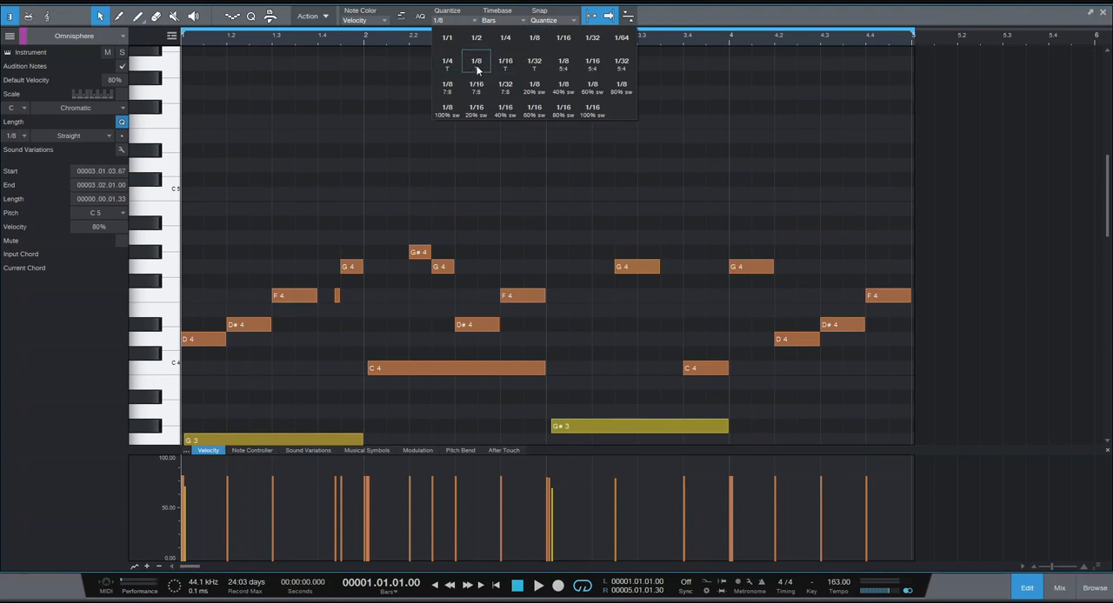
left_click(476, 63)
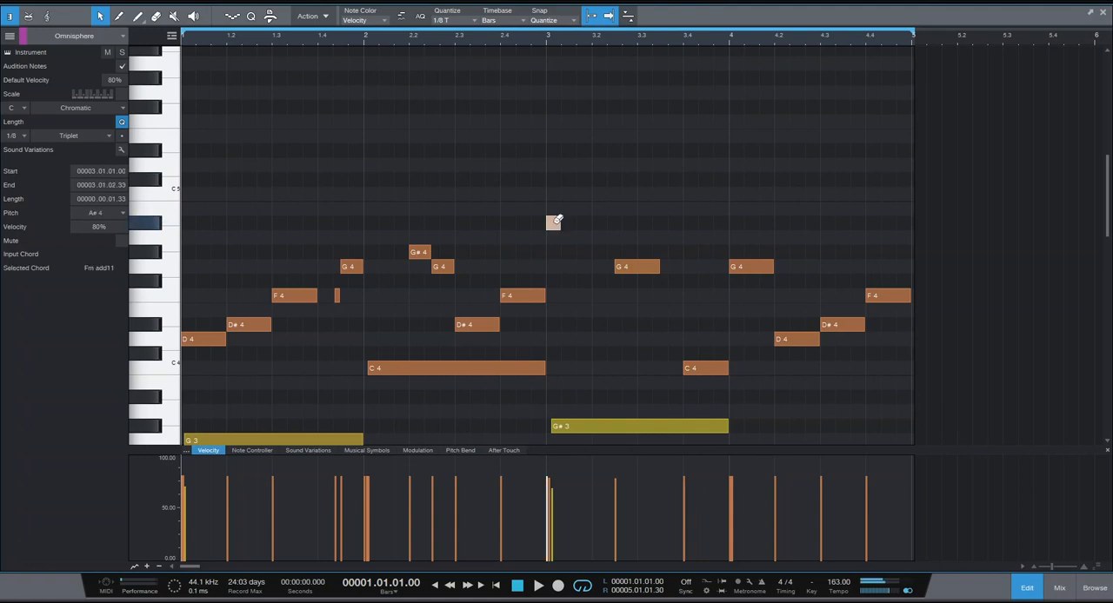
left_click(547, 47)
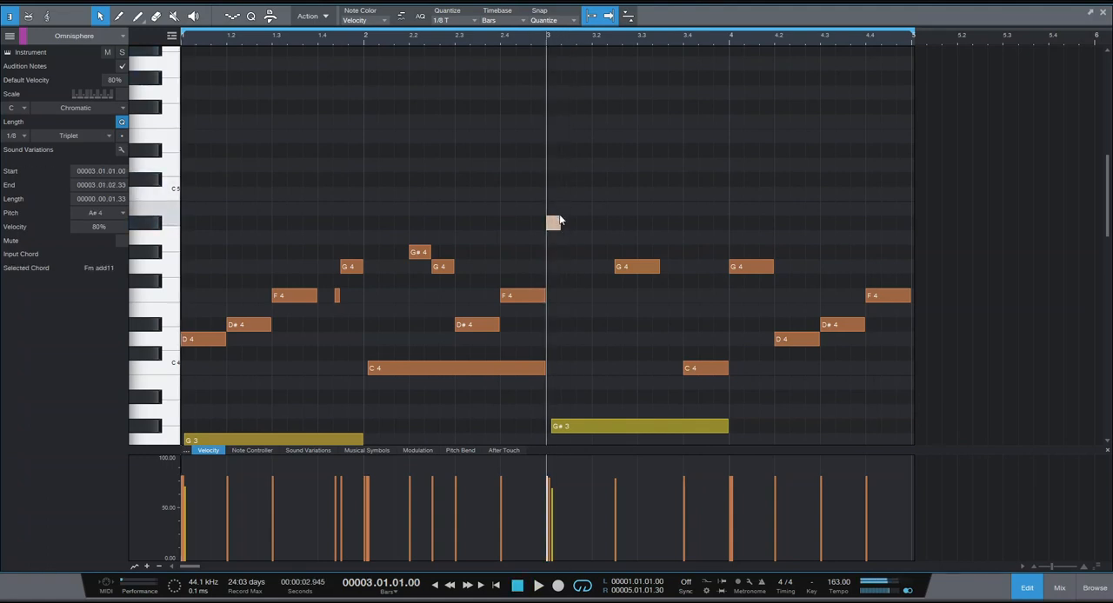
left_click(567, 252)
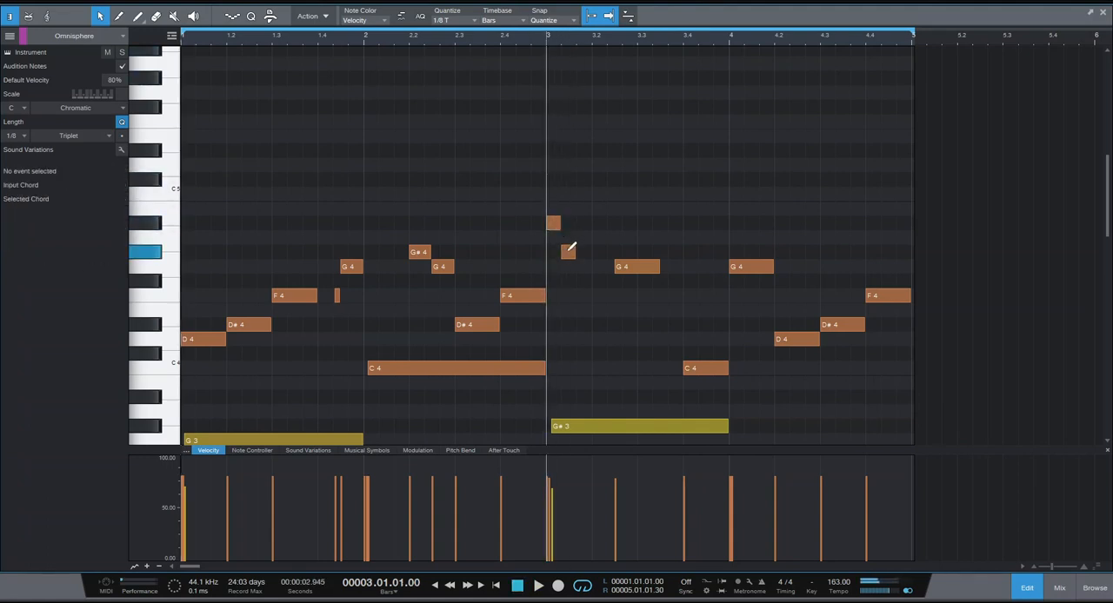
left_click(583, 265)
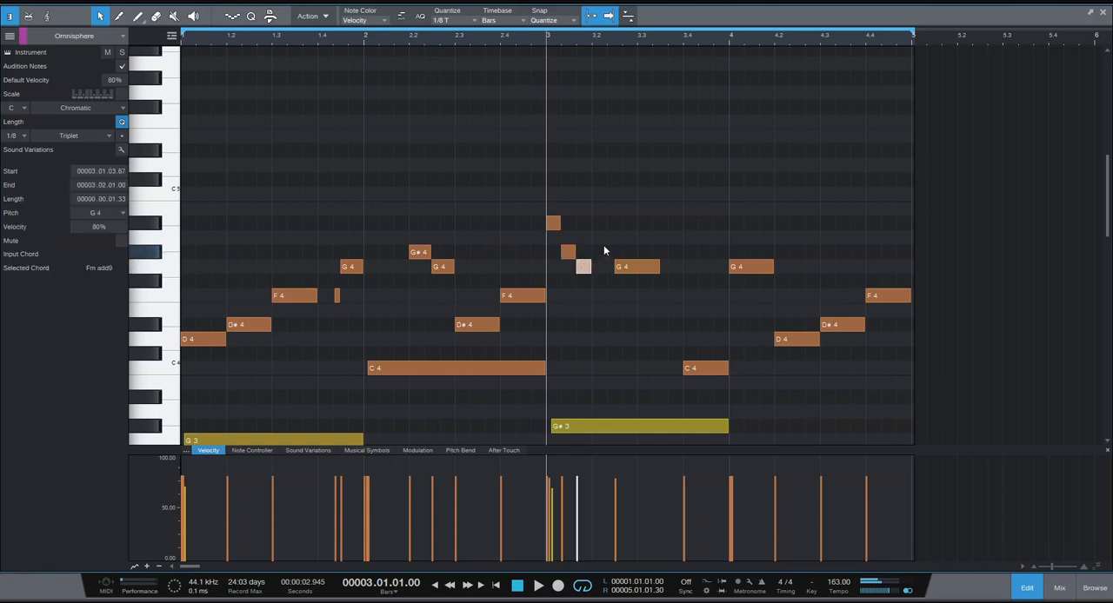
key("space")
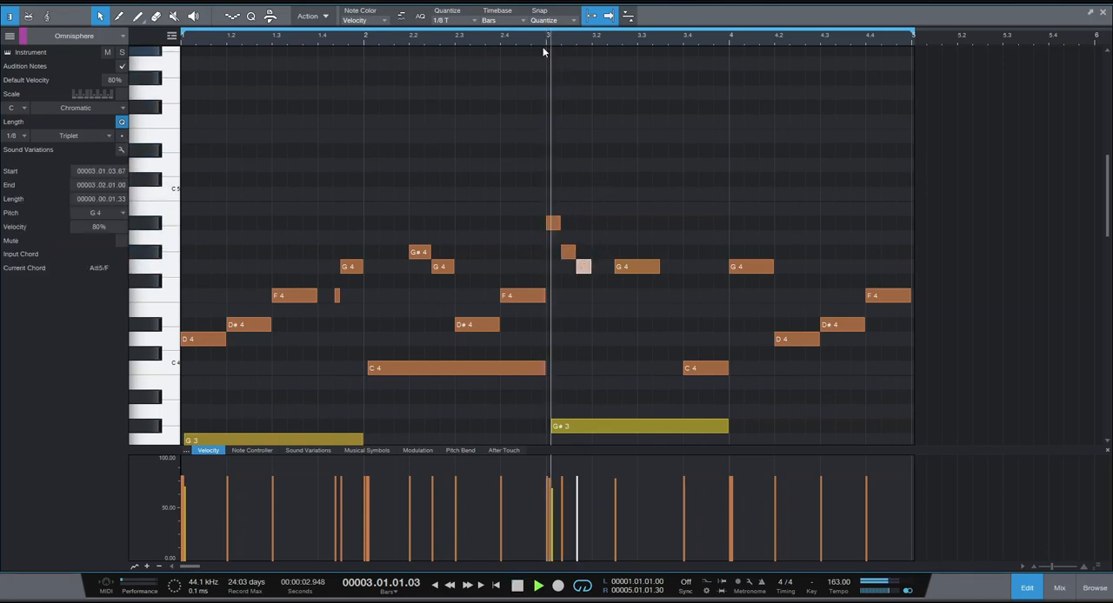
key("space")
Delete the longer G4 melody note in the middle of bar 3 and play from the start of bar 3.
left_click(626, 209)
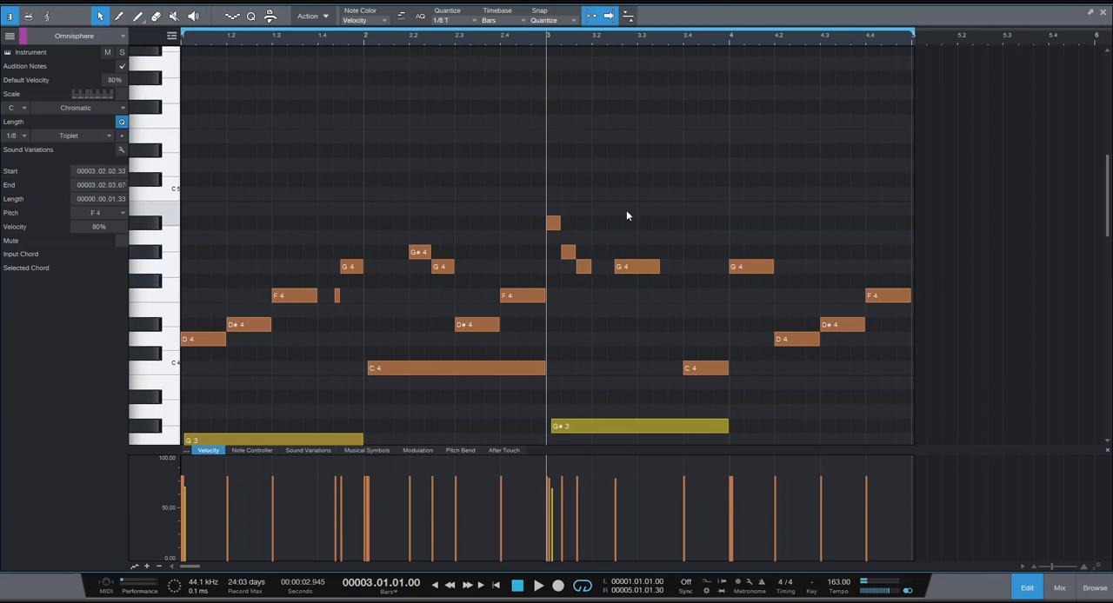
key("space")
key("space")
left_click(636, 266)
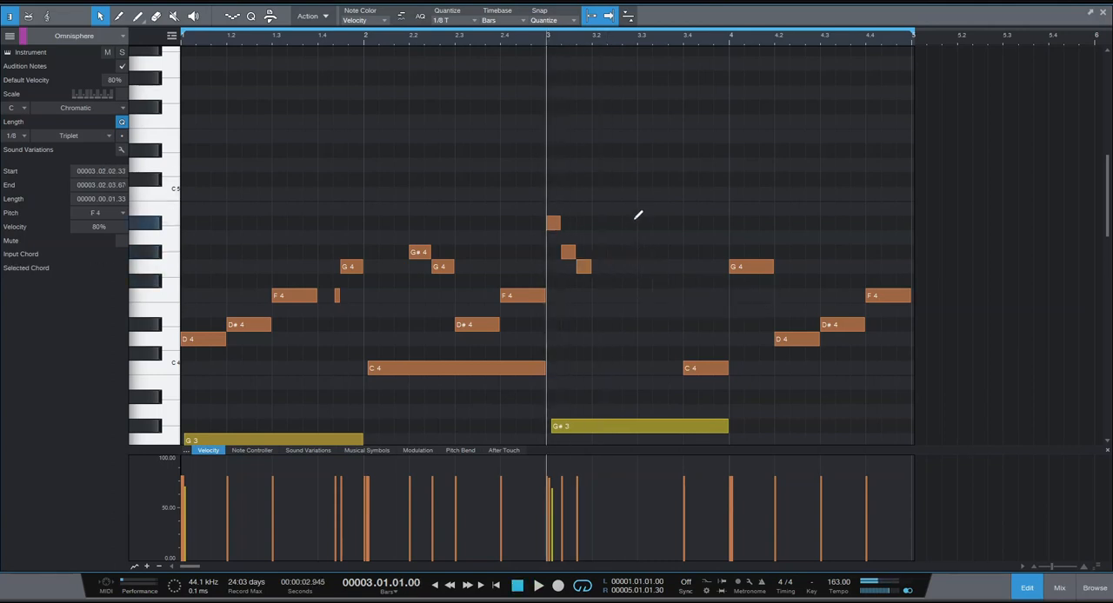
key("space")
key("space")
Draw the triplet G#4, G4, F4 on beat 3 of bar 3 and play from bar 3.
left_click_drag(640, 266, 648, 252)
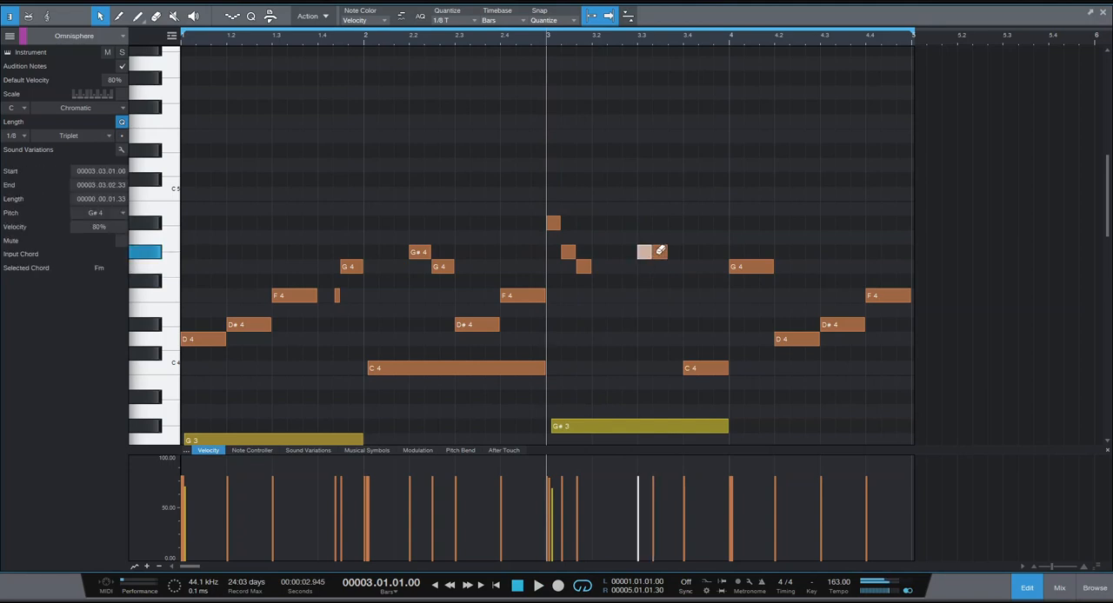
left_click(664, 266)
left_click(680, 296)
key("space")
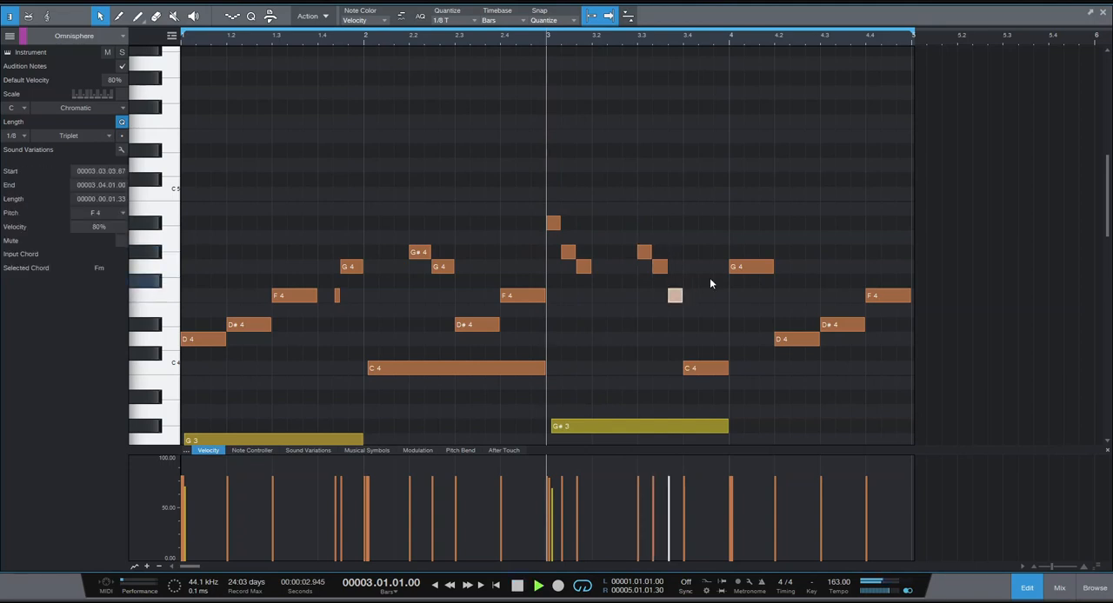
key("space")
Delete the C4 melody note on beat 4 of bar 3 and play the bar again.
key("space")
key("space")
left_click(711, 366, "ctrl")
key("space")
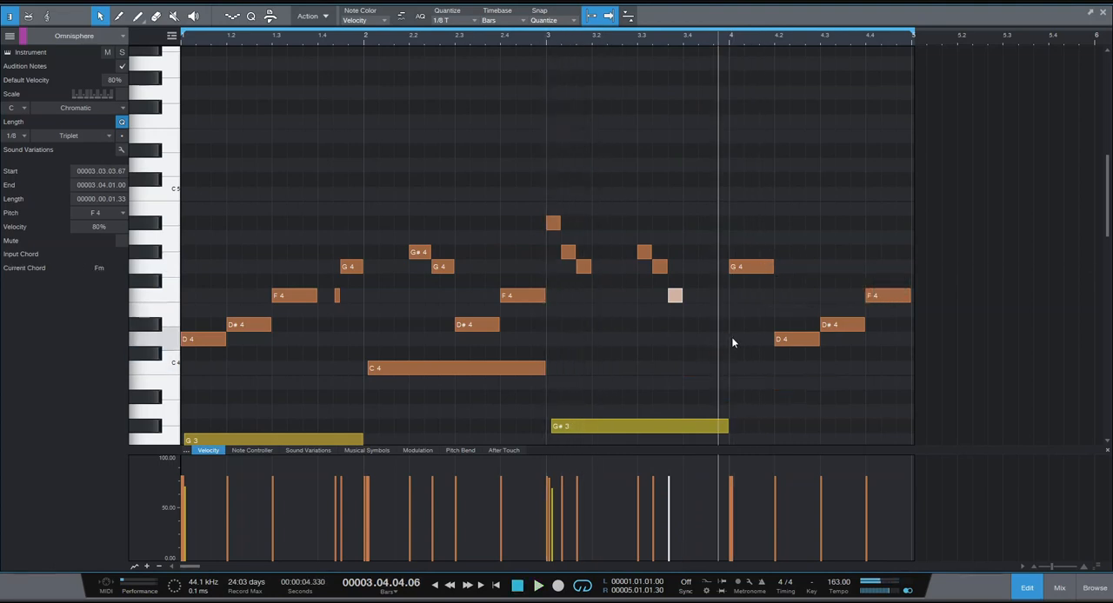
key("space")
key("space")
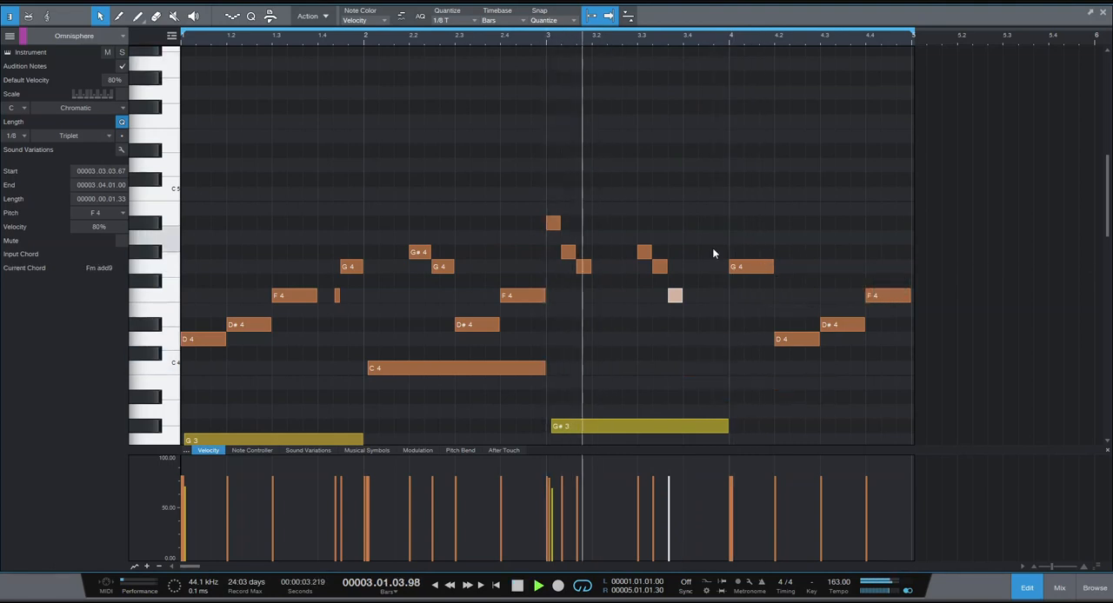
key("space")
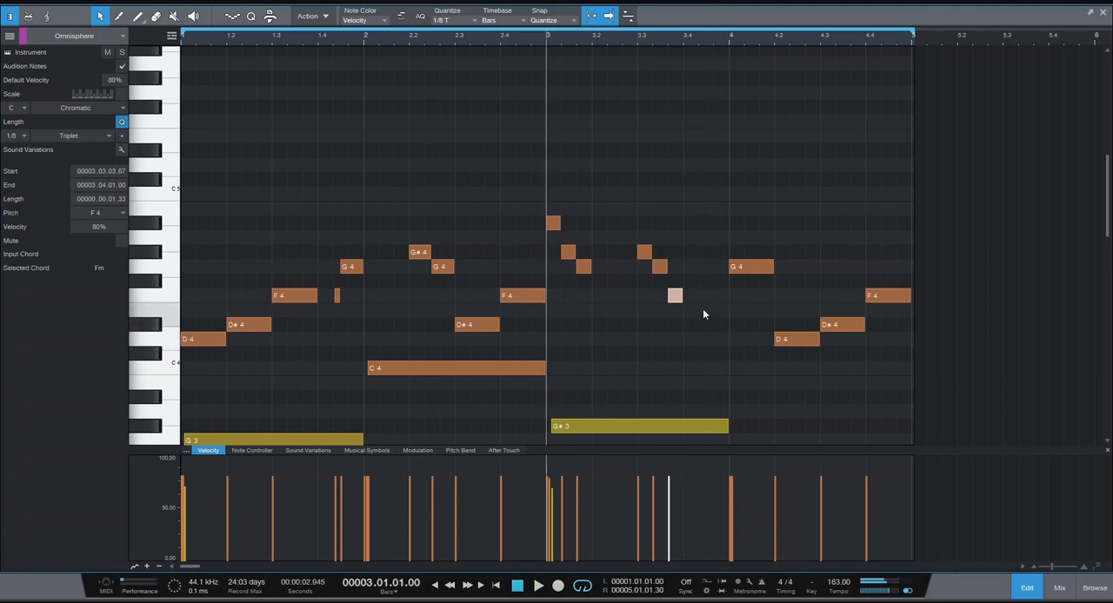
Draw the triplet G4, F4, D#4 on beat 4 of bar 3 and play the passage.
left_click(693, 309, "ctrl")
left_click(693, 310, "ctrl")
left_click(694, 293, "ctrl")
left_click_drag(695, 293, 702, 272)
left_click(706, 296, "ctrl")
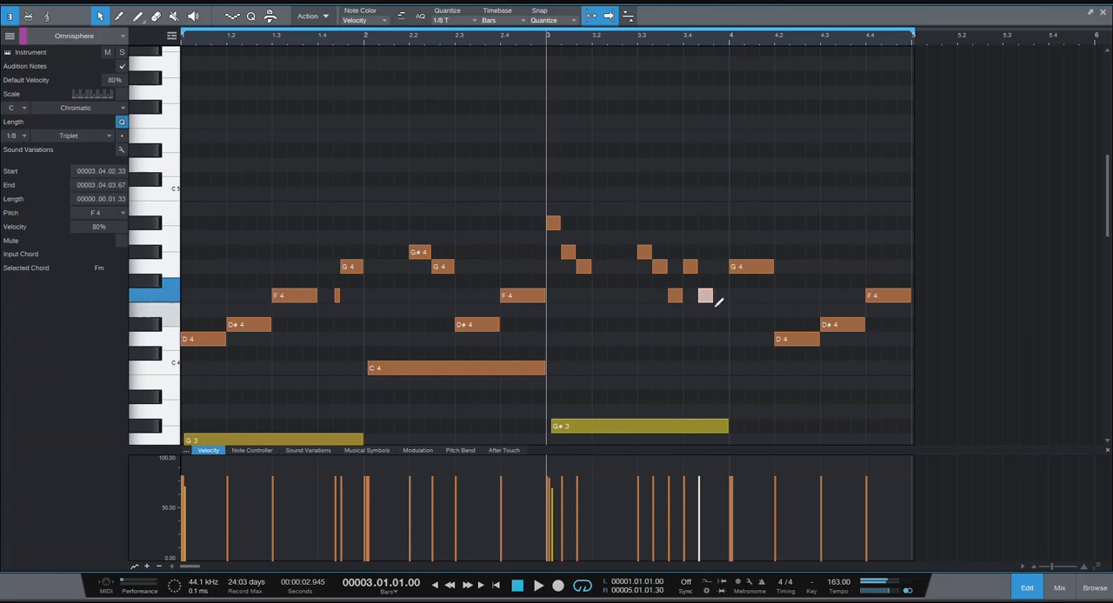
left_click(721, 324, "ctrl")
key("space")
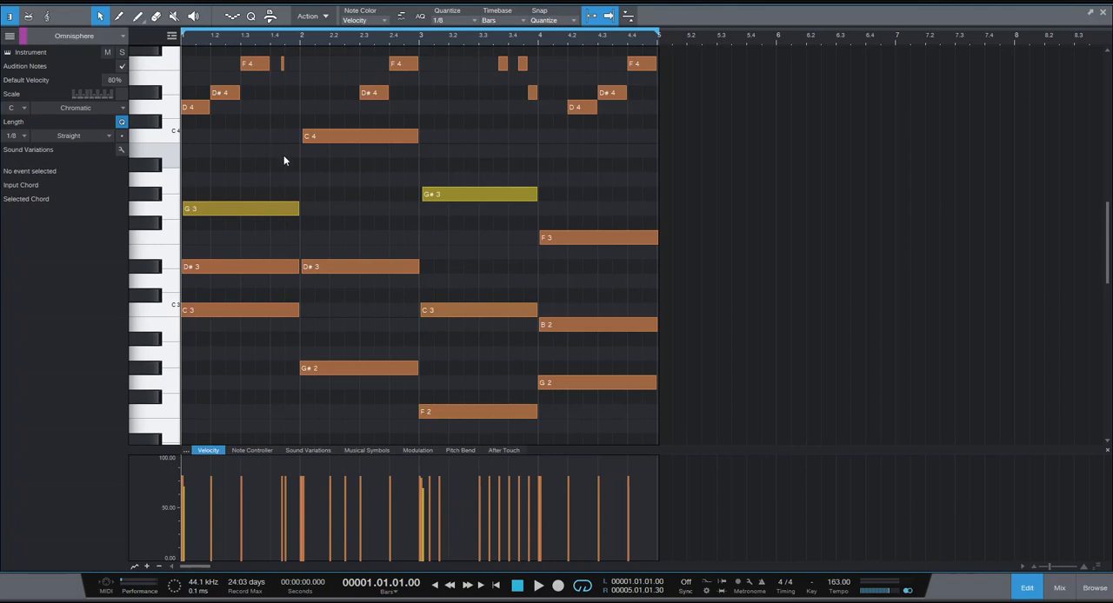
Use the Freehand Paint tool to vary the note velocities in bars 1 and 2, lowering bar 1's D#4 to about 60%.
left_click(139, 19)
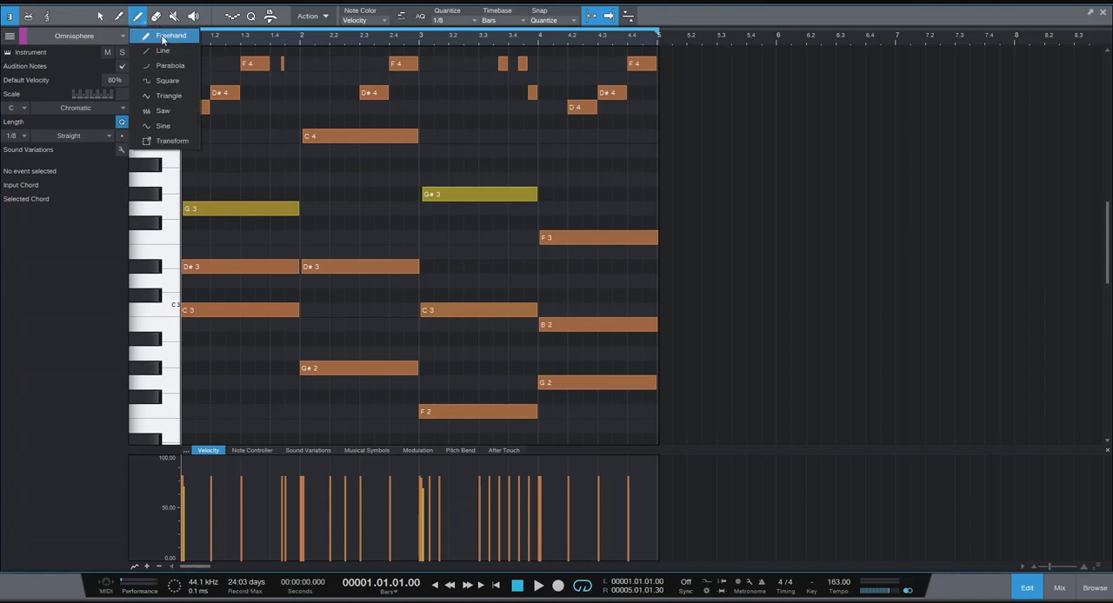
left_click(162, 36)
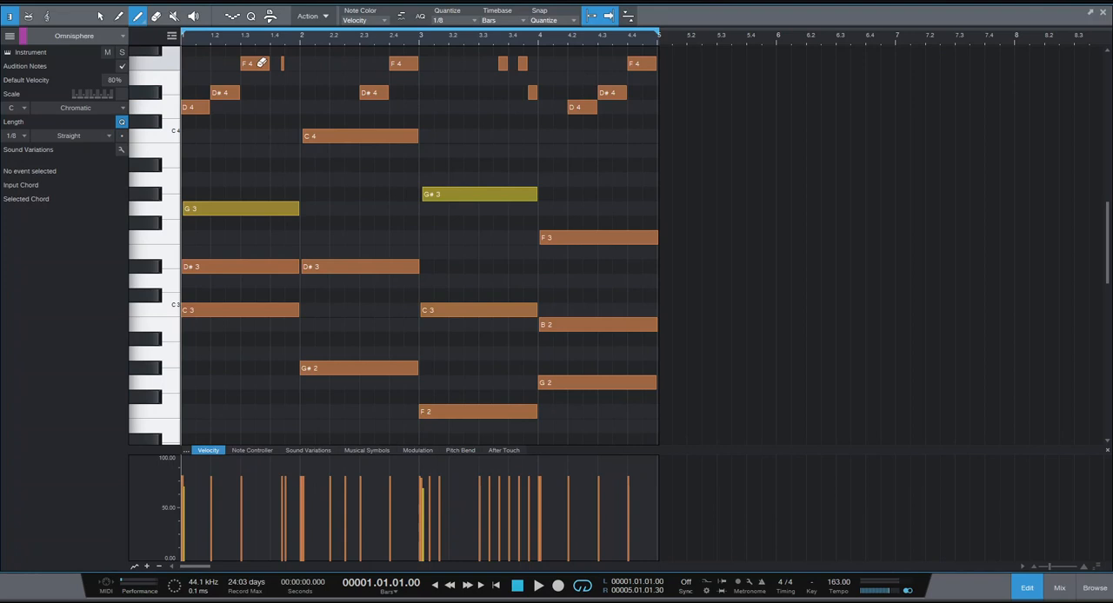
left_click_drag(202, 41, 316, 61)
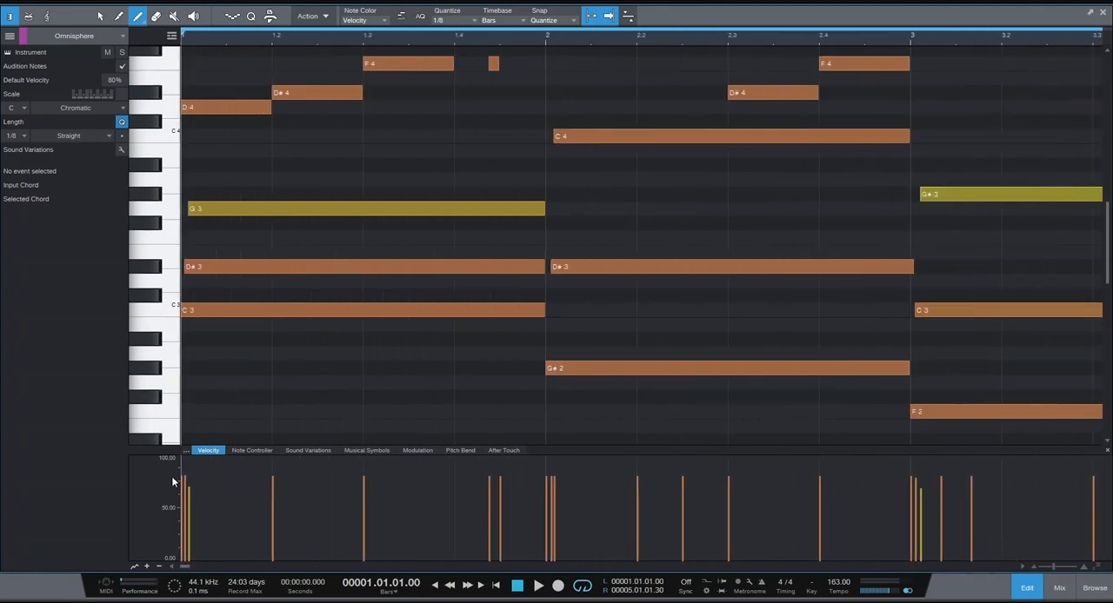
left_click_drag(288, 481, 282, 491)
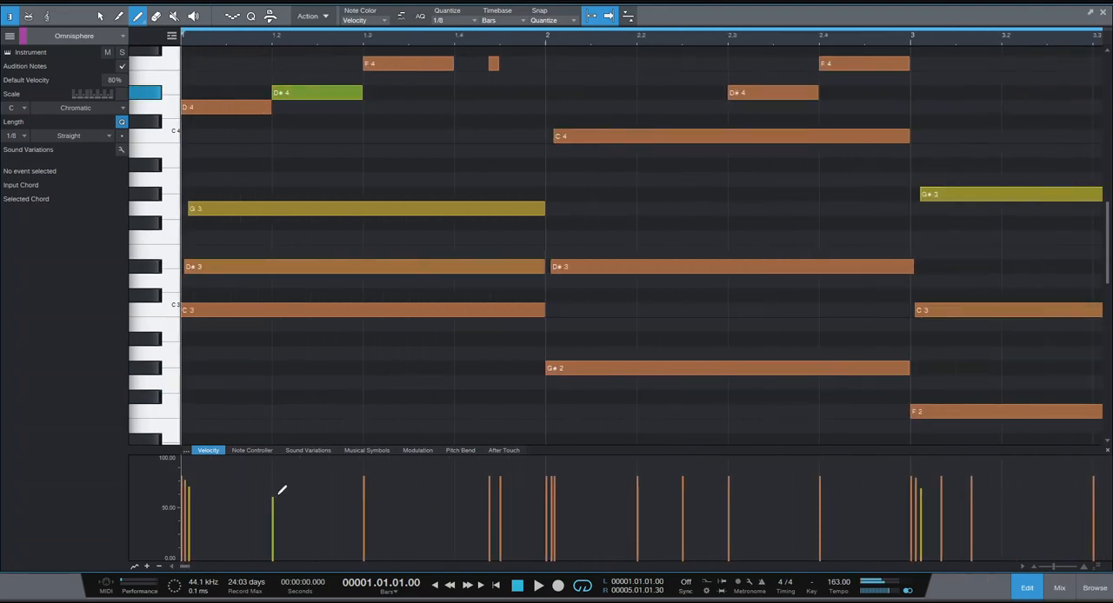
mouse_move(485, 483)
left_mouse_down()
mouse_move(554, 489)
mouse_move(565, 481)
mouse_move(554, 474)
mouse_move(600, 479)
left_mouse_up()
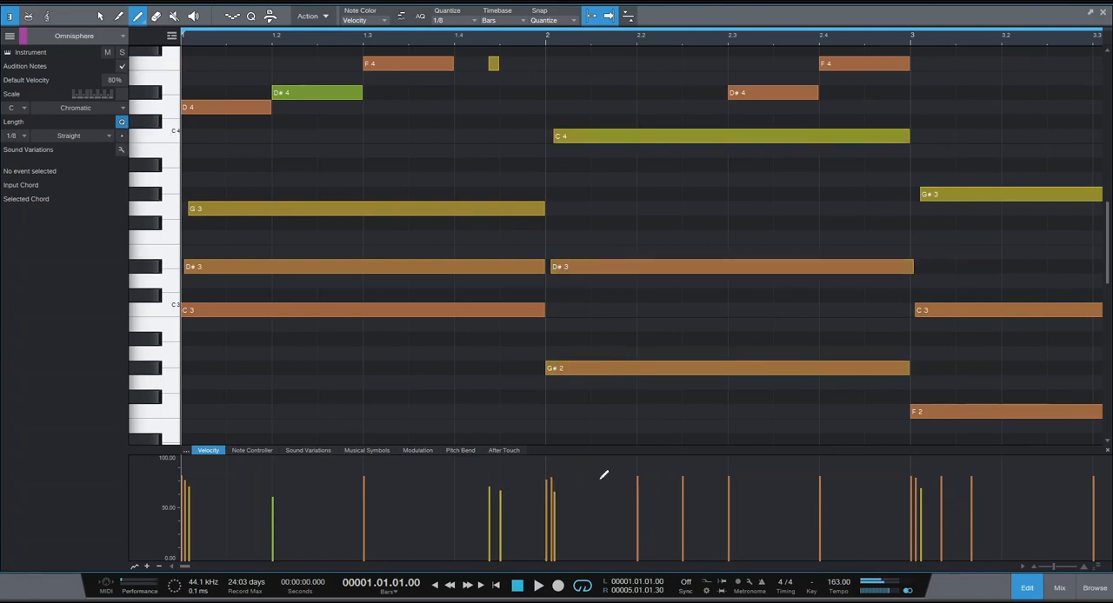
left_click_drag(729, 496, 752, 491)
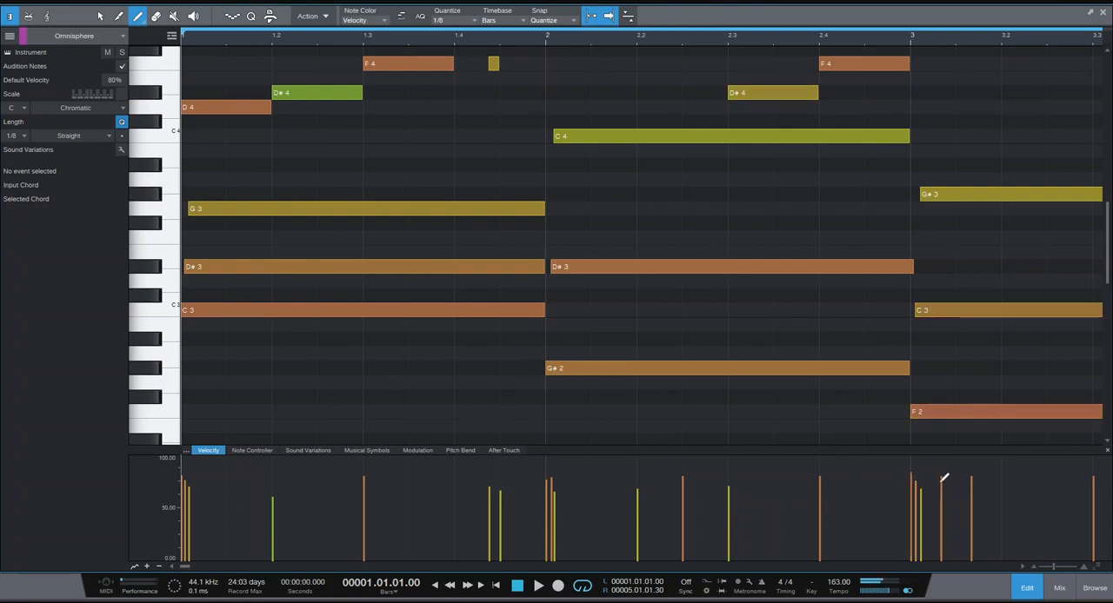
Make the velocity lane taller, vary the note velocities through bars 3 and 4, and play the melody.
left_click_drag(939, 447, 939, 403)
left_click_drag(700, 45, 659, 24)
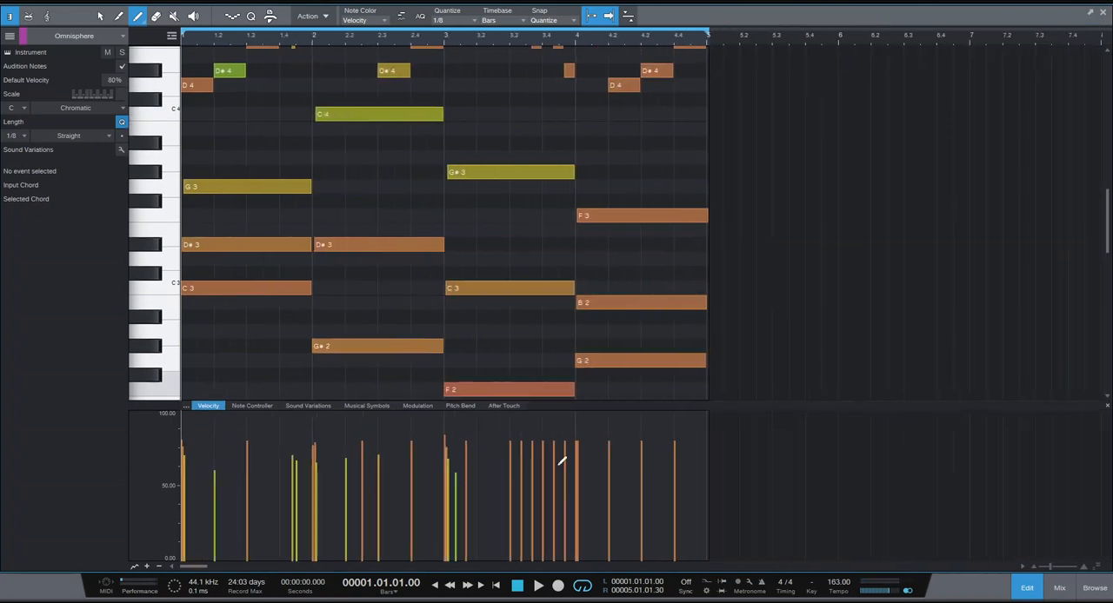
left_click_drag(521, 448, 683, 449)
key("space")
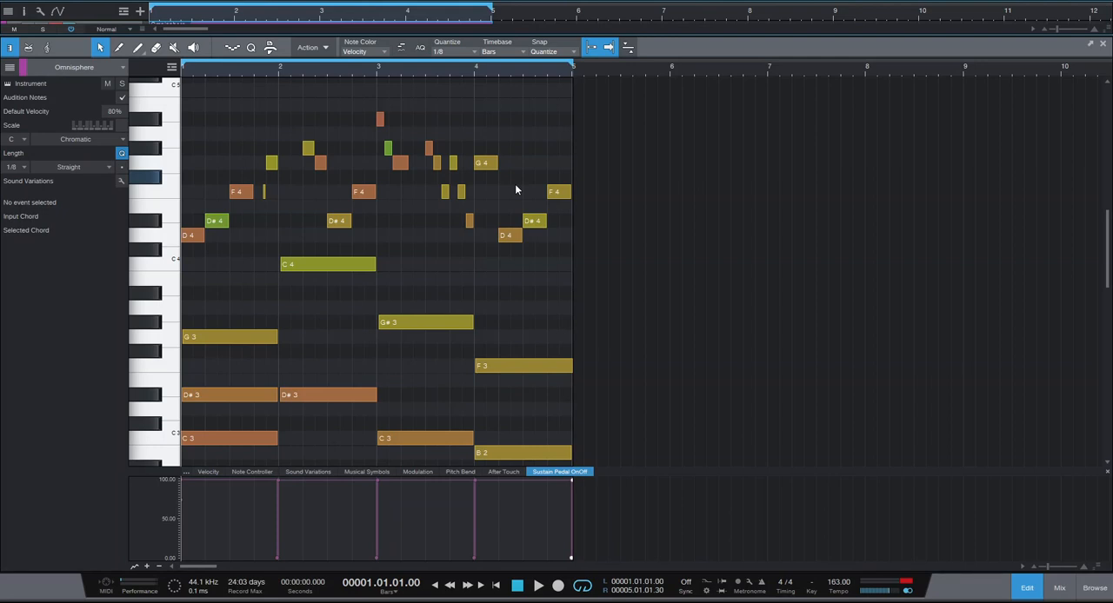
Play the four-bar loop with the sustain pedal automation and resize the note editor to leave the arrangement in view.
key("space")
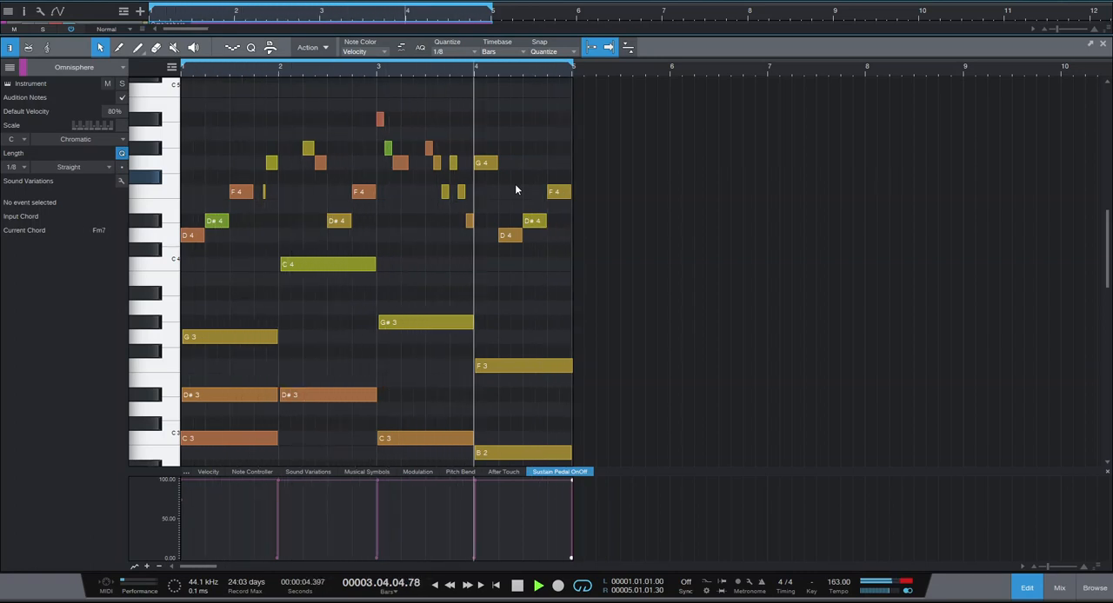
key("space")
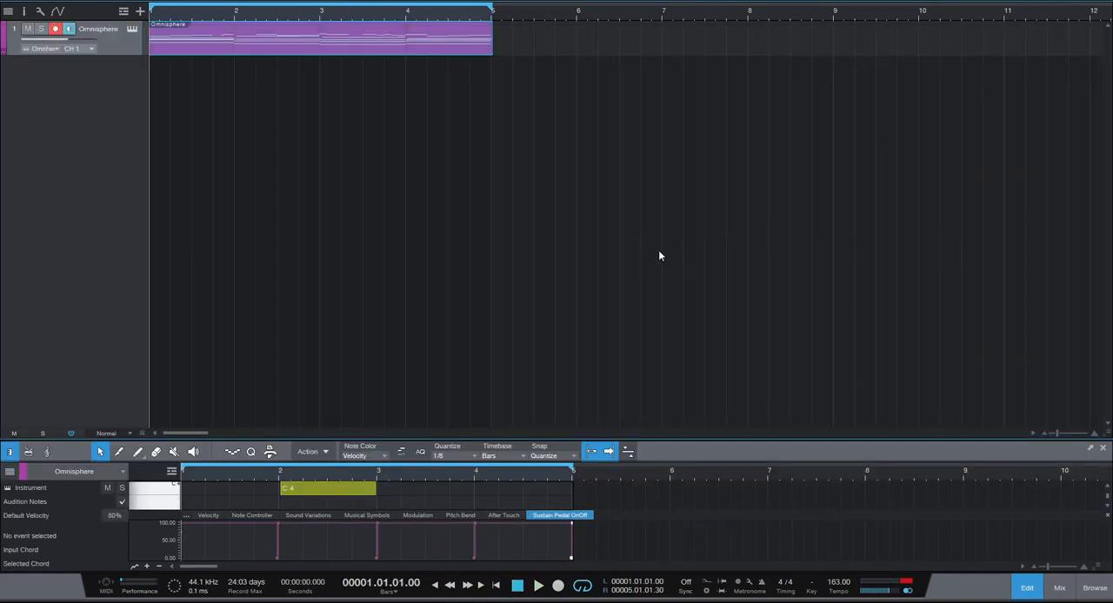
left_click_drag(687, 438, 688, 296)
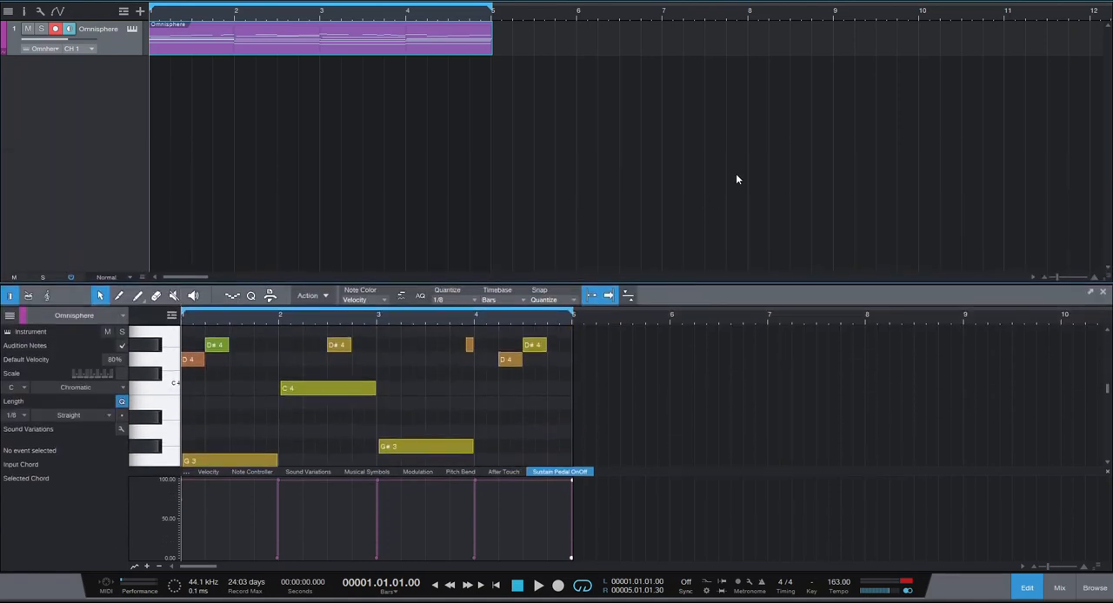